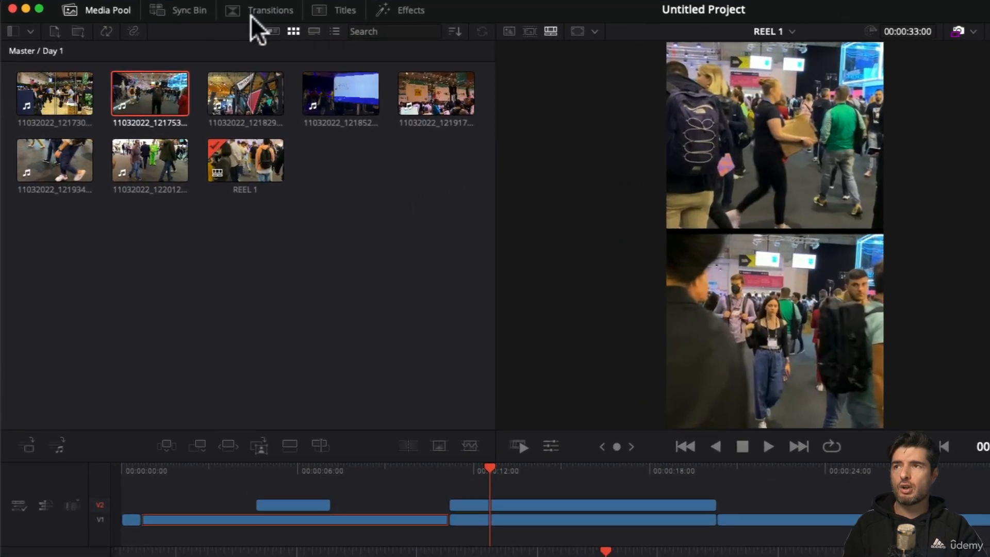
Step: Append the clip 11032022_121917 from the Day 1 bin to the end of the REEL 1 timeline
click(251, 12)
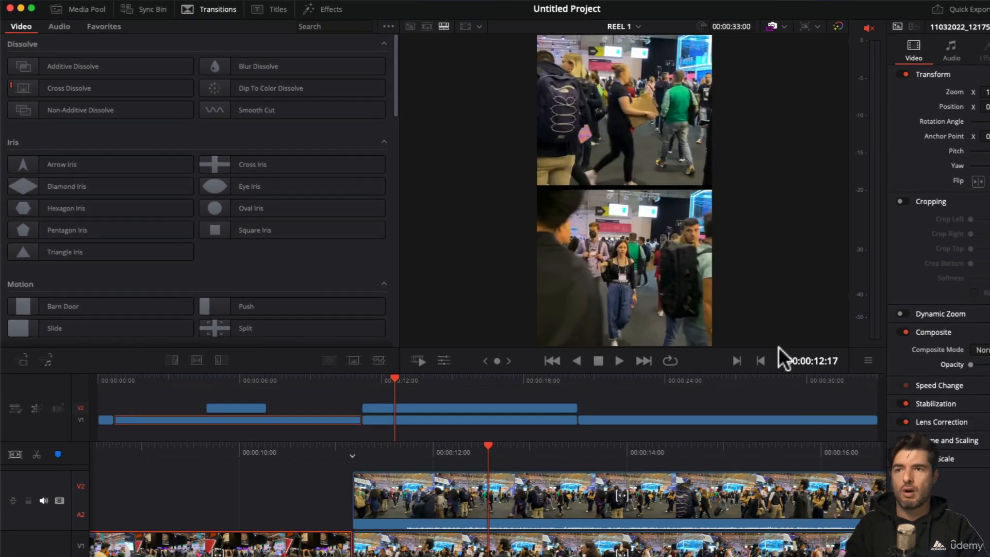
drag(761, 382, 815, 388)
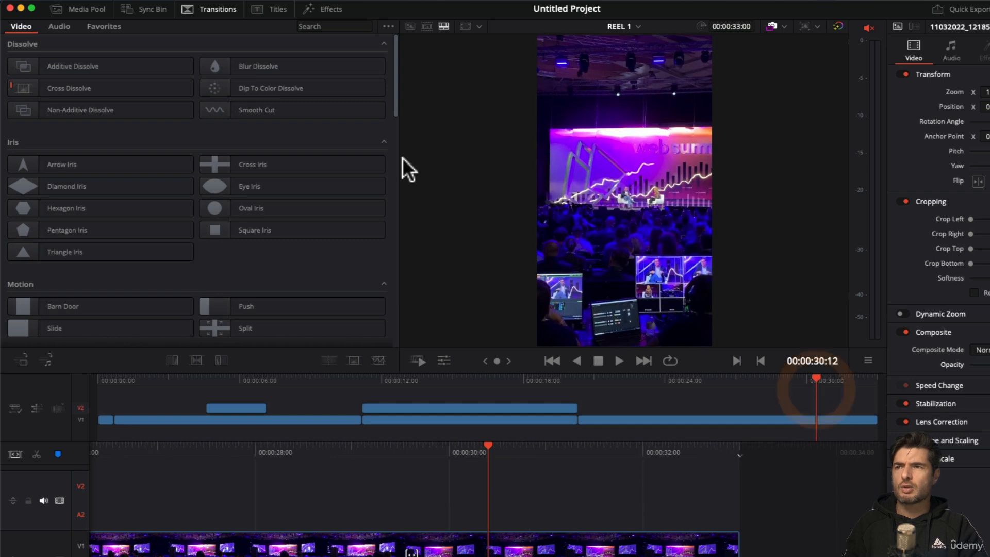
click(76, 14)
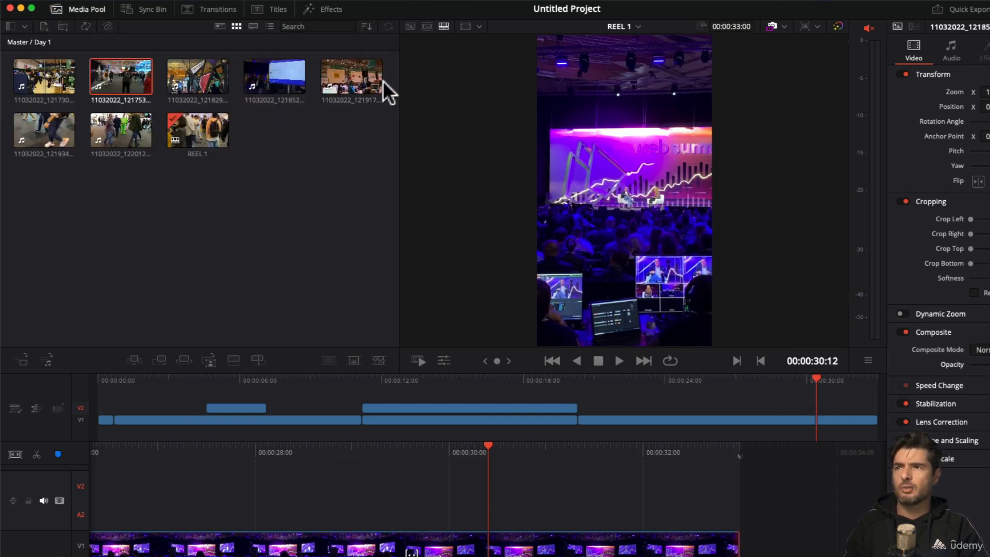
drag(346, 79, 873, 419)
Step: Play through the new cut between the purple stage clip and the appended exhibition clip
drag(654, 384, 680, 398)
key(space)
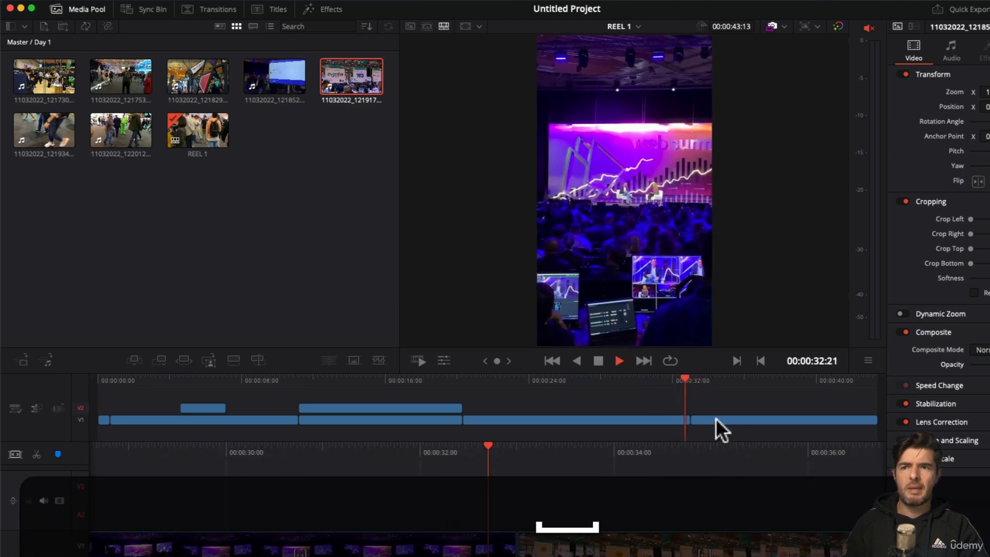
key(space)
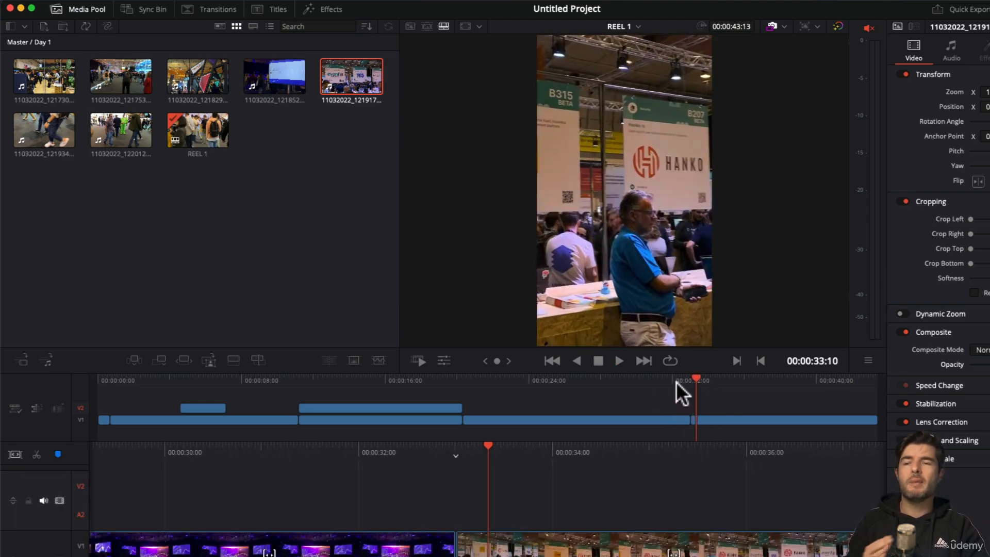
Step: Try to apply the Center Wipe transition at the cut between the stage clip and the exhibition clip
click(675, 382)
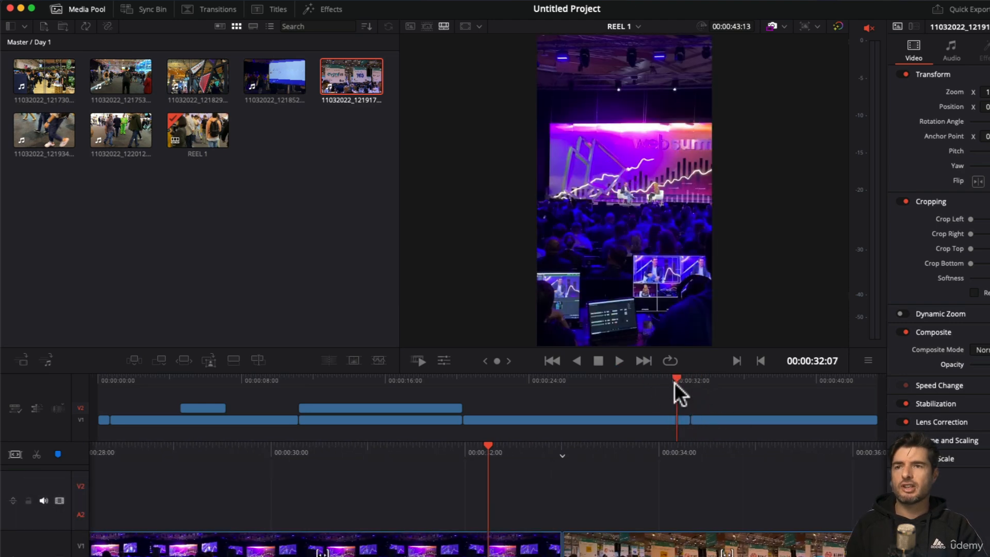
click(218, 10)
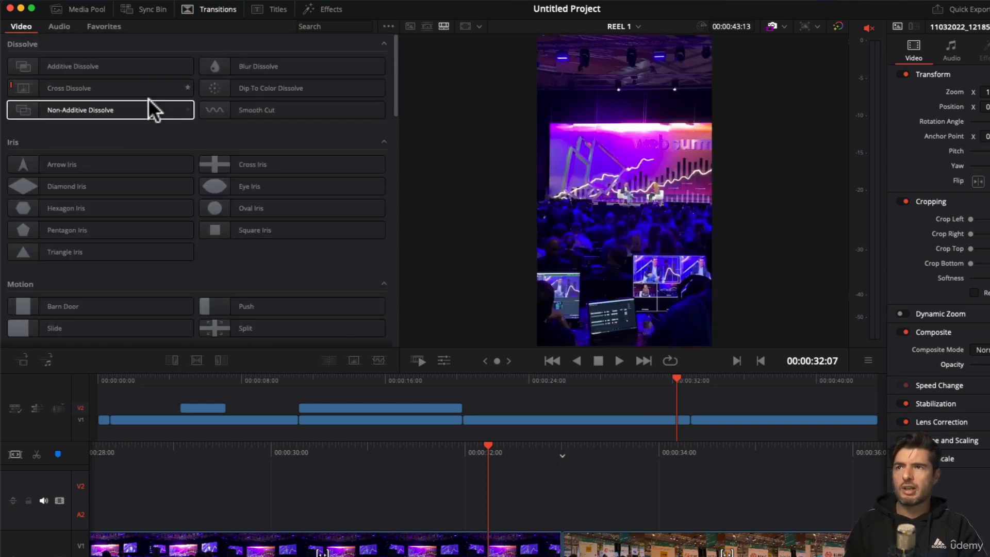
scroll(139, 98, down, 5)
scroll(140, 113, down, 6)
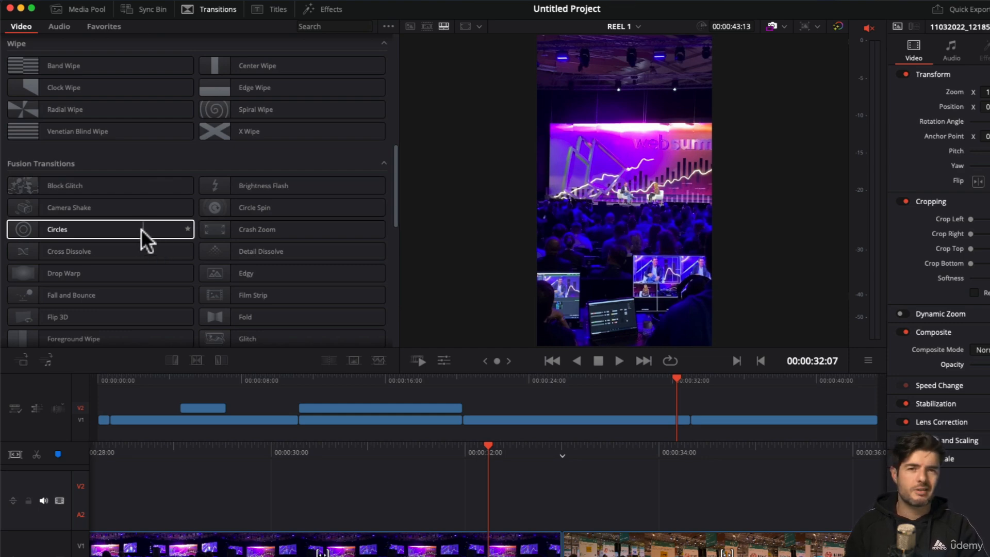
scroll(131, 227, up, 4)
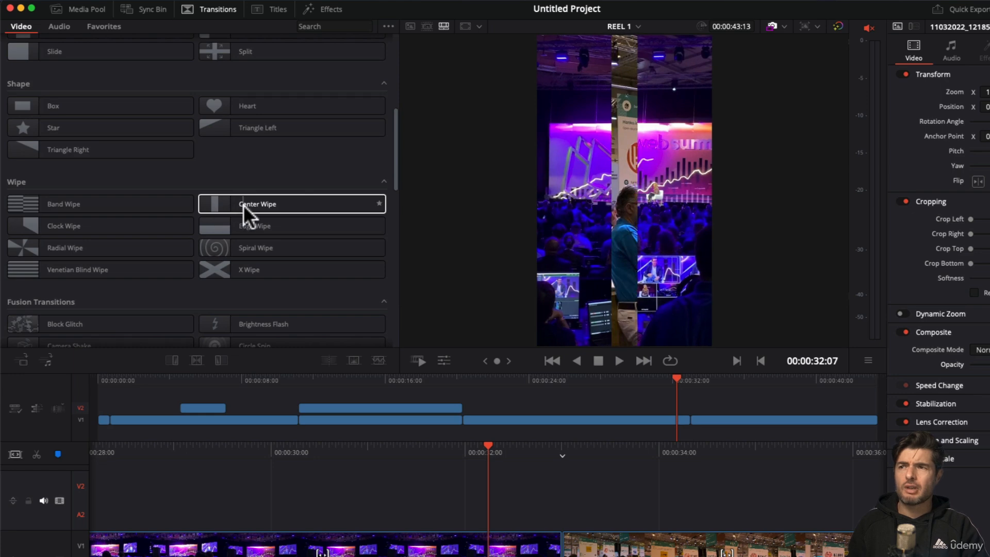
drag(246, 206, 690, 421)
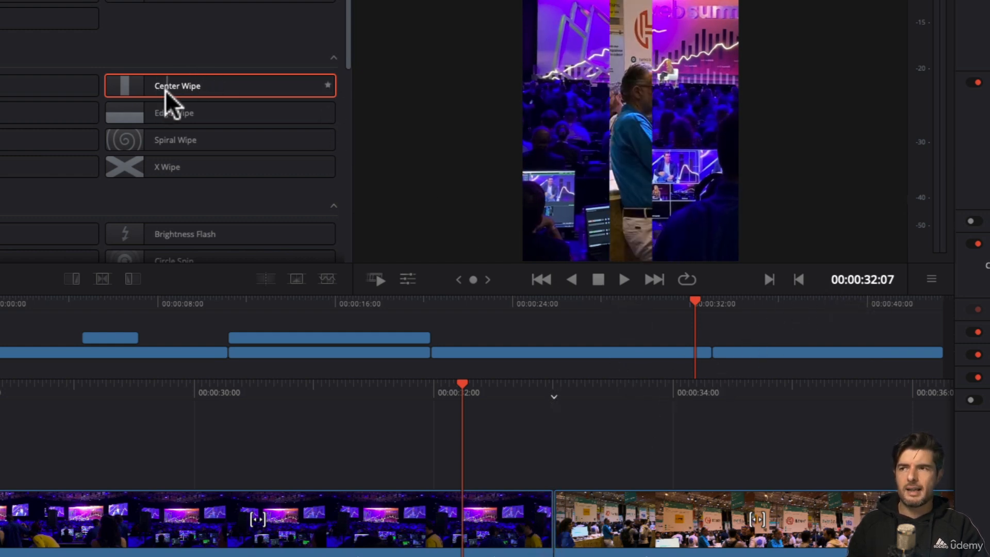
drag(165, 91, 580, 539)
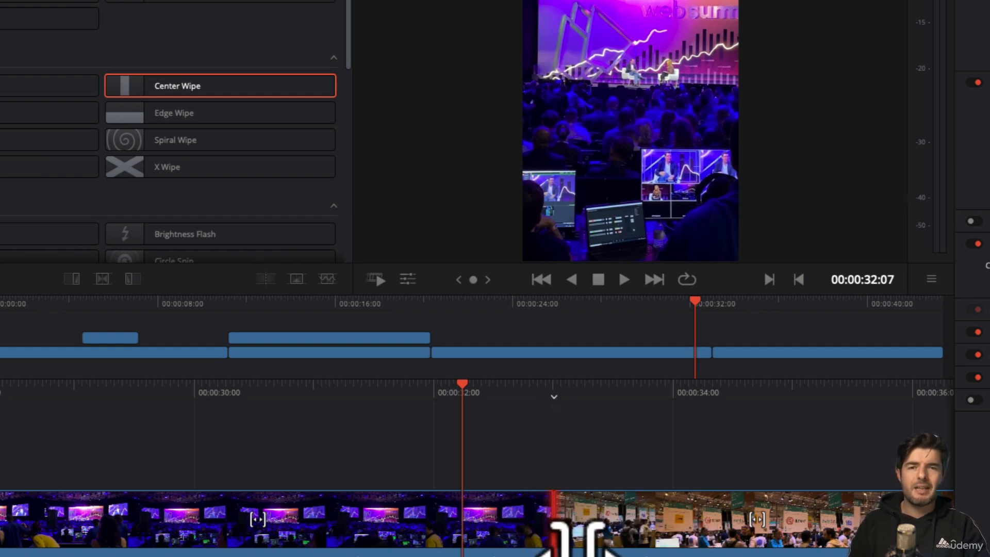
Step: Trim the end of the stage clip and the start of the exhibition clip to leave handles for a transition
click(561, 537)
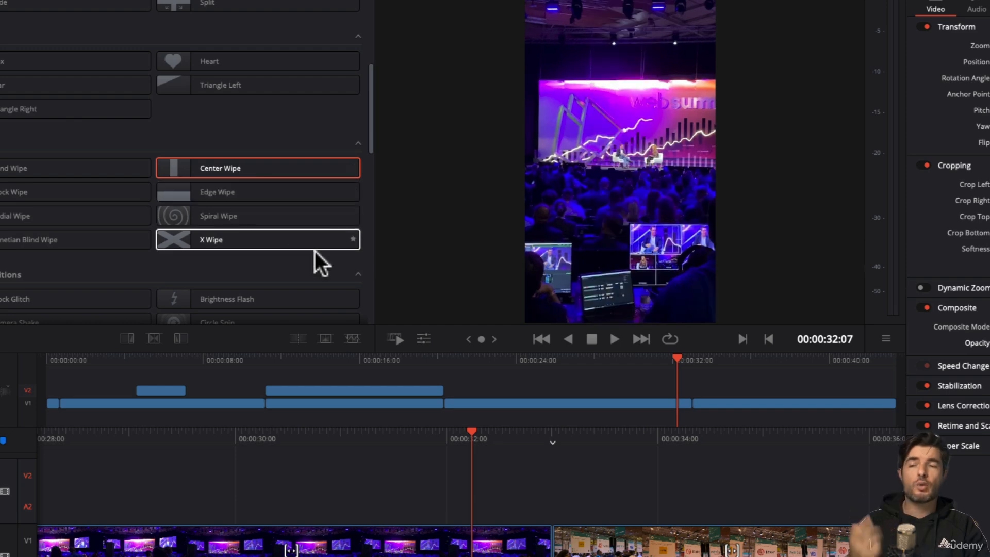
click(531, 555)
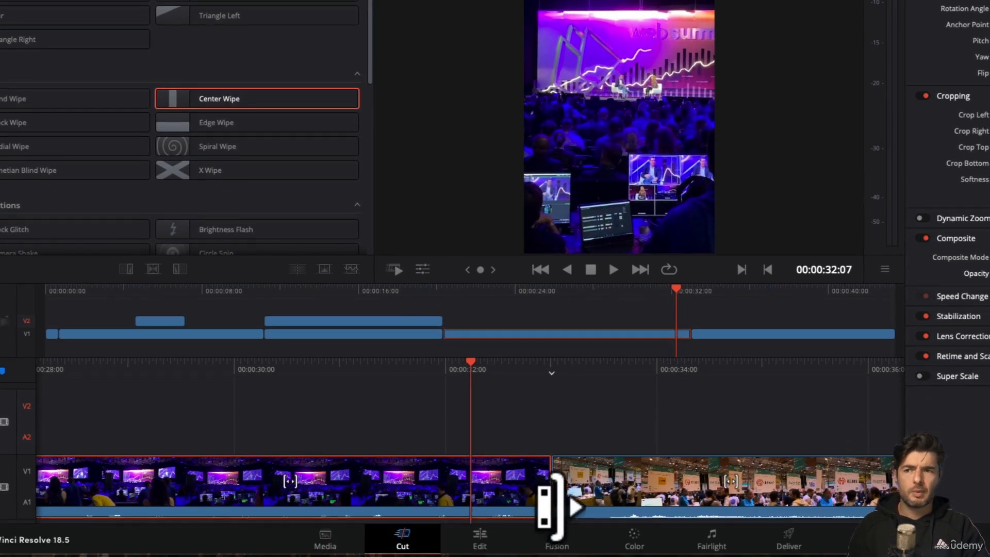
click(550, 498)
drag(550, 498, 580, 503)
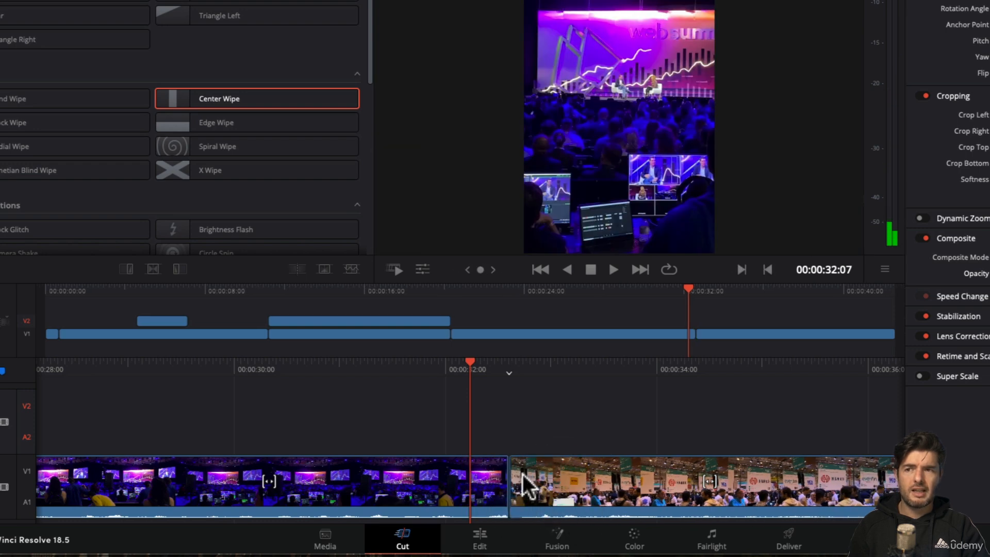
click(510, 499)
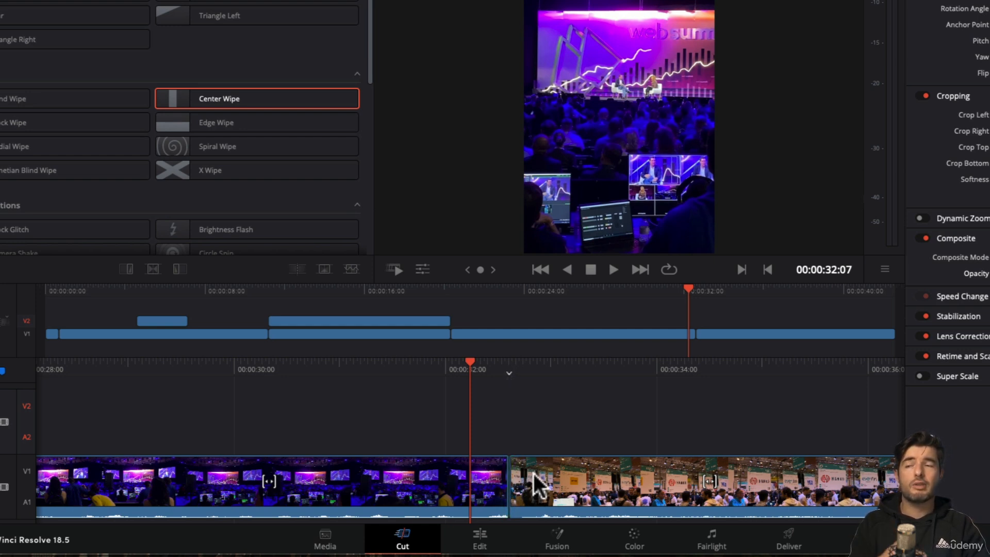
Step: Apply the Center Wipe transition at the trimmed cut between the stage and exhibition clips and play it back
mouse_move(203, 101)
mouse_down()
mouse_move(521, 311)
mouse_move(508, 497)
mouse_move(659, 314)
mouse_move(694, 349)
mouse_move(505, 491)
mouse_move(498, 479)
mouse_move(524, 449)
mouse_move(512, 482)
mouse_move(491, 491)
mouse_move(503, 528)
mouse_move(497, 489)
mouse_move(508, 484)
mouse_move(496, 479)
mouse_move(545, 485)
mouse_move(512, 493)
mouse_move(570, 371)
mouse_move(679, 360)
mouse_move(696, 333)
mouse_up()
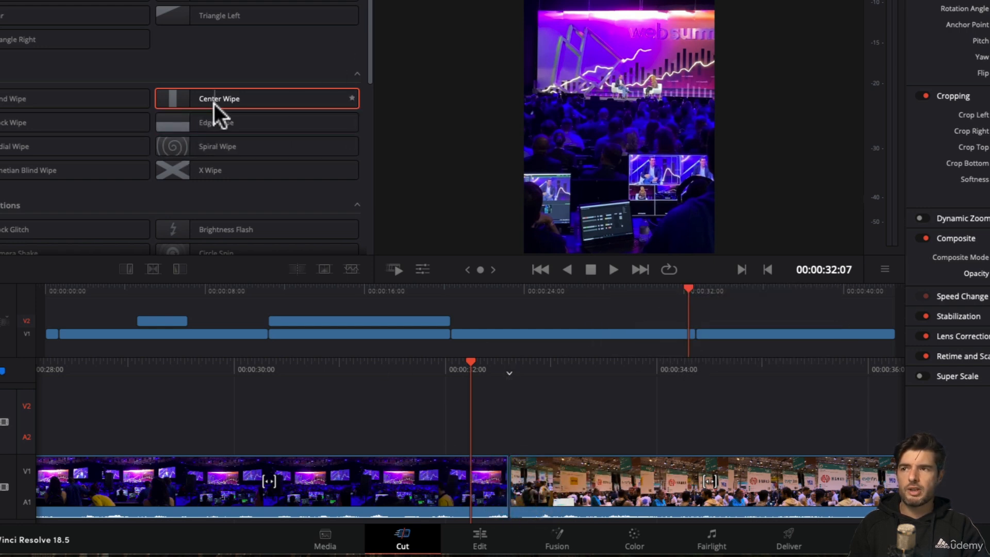
drag(214, 108, 519, 503)
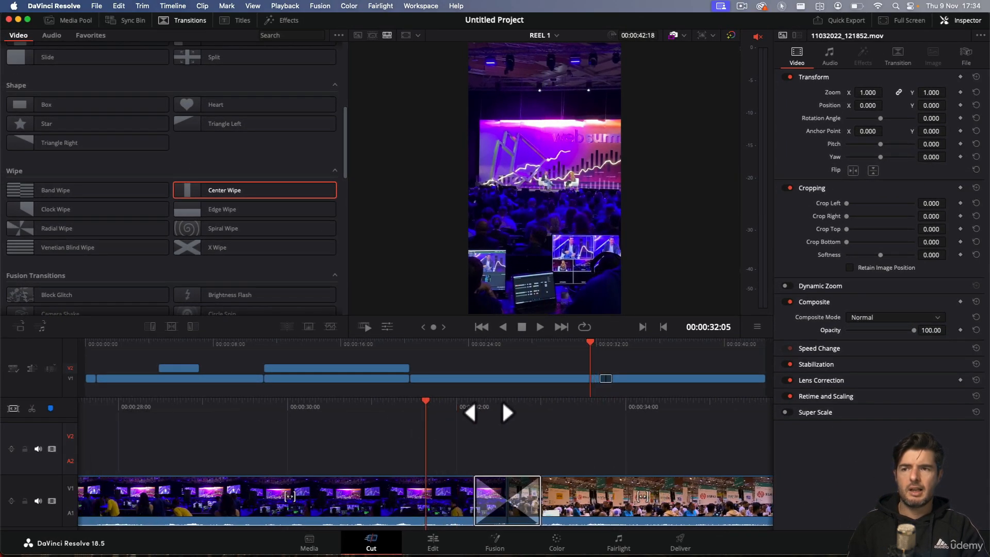
key(space)
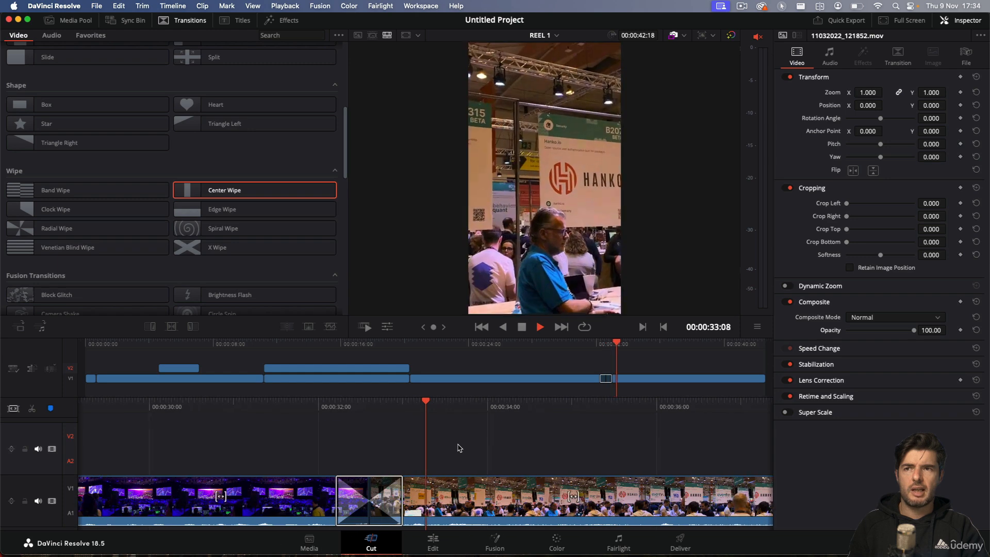
key(space)
Step: Replace the Center Wipe at the cut between the stage and exhibition clips with a Blur Dissolve transition
scroll(221, 195, up, 5)
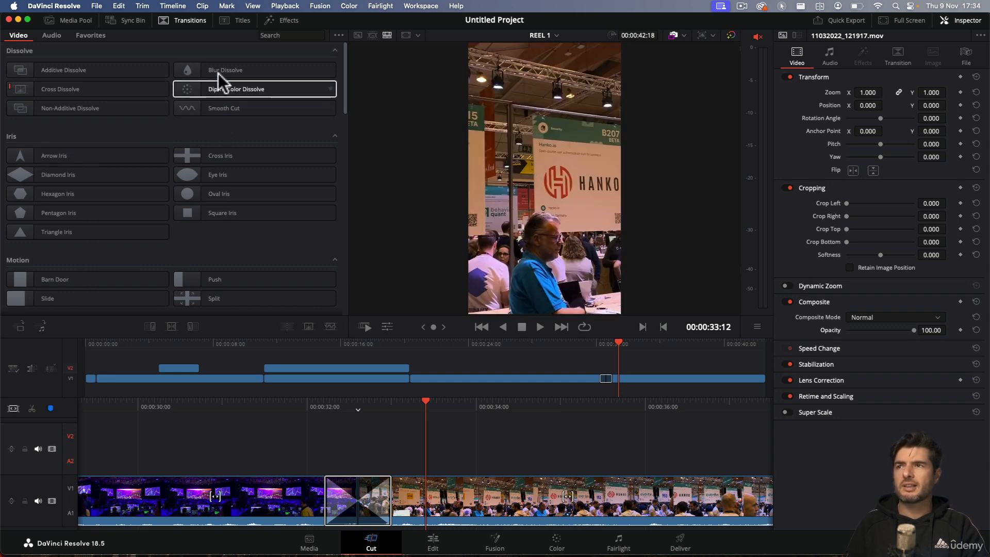
click(225, 69)
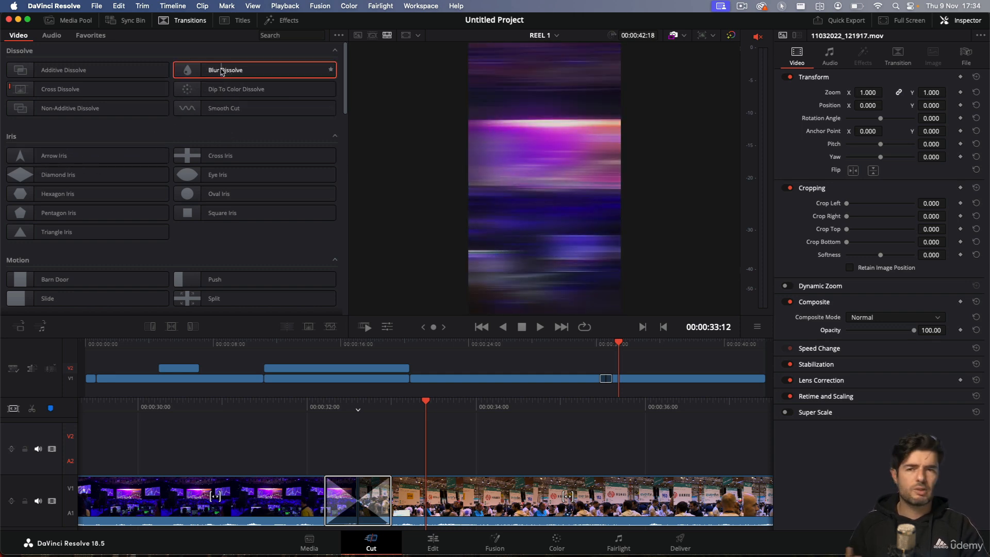
drag(225, 78, 353, 509)
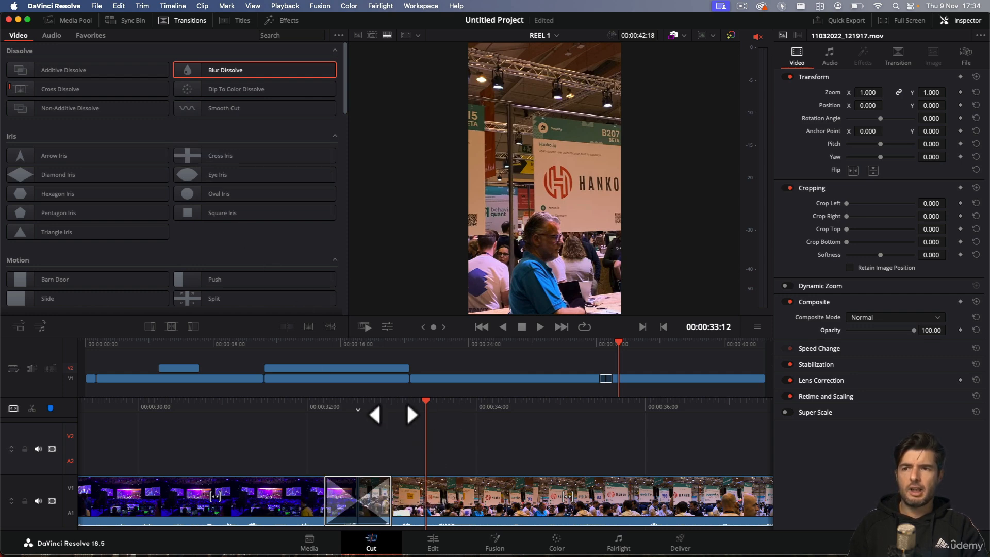
Step: Play through the Blur Dissolve twice, starting just before the cut each time
drag(328, 408, 456, 411)
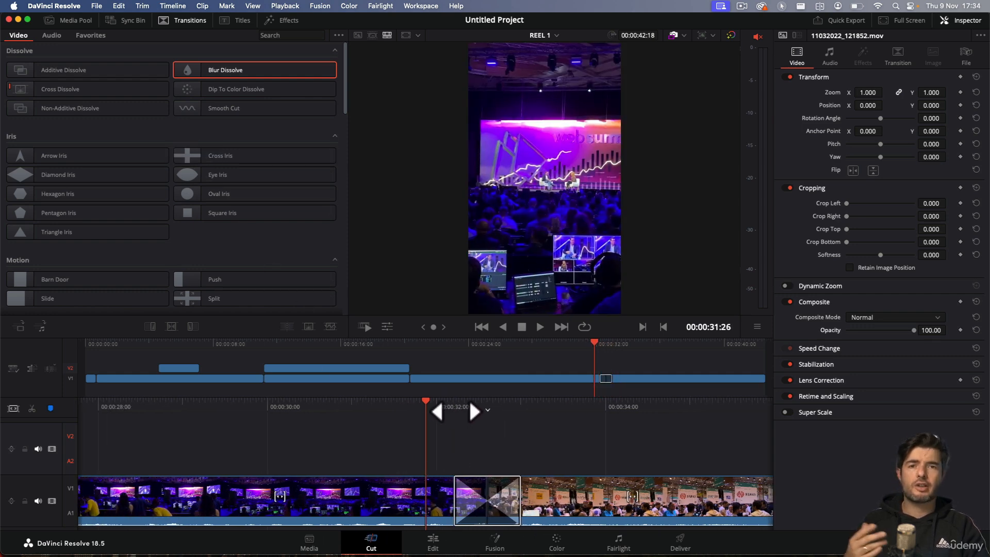
key(space)
key(space)
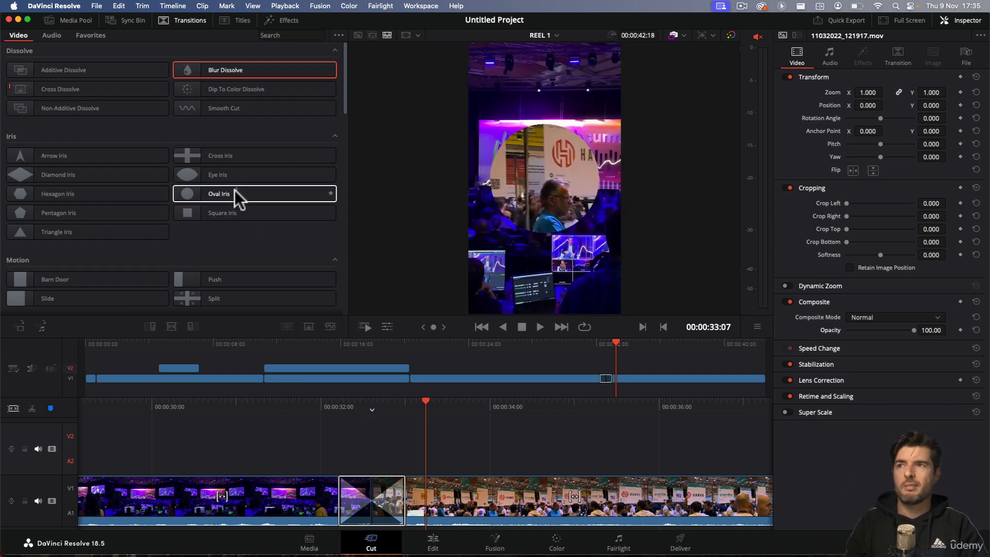
drag(344, 414, 464, 415)
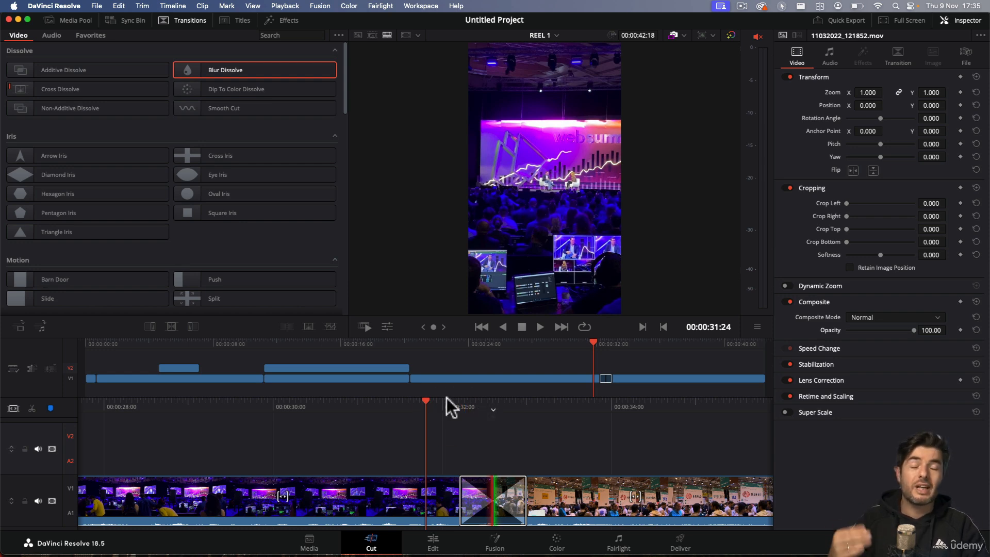
key(space)
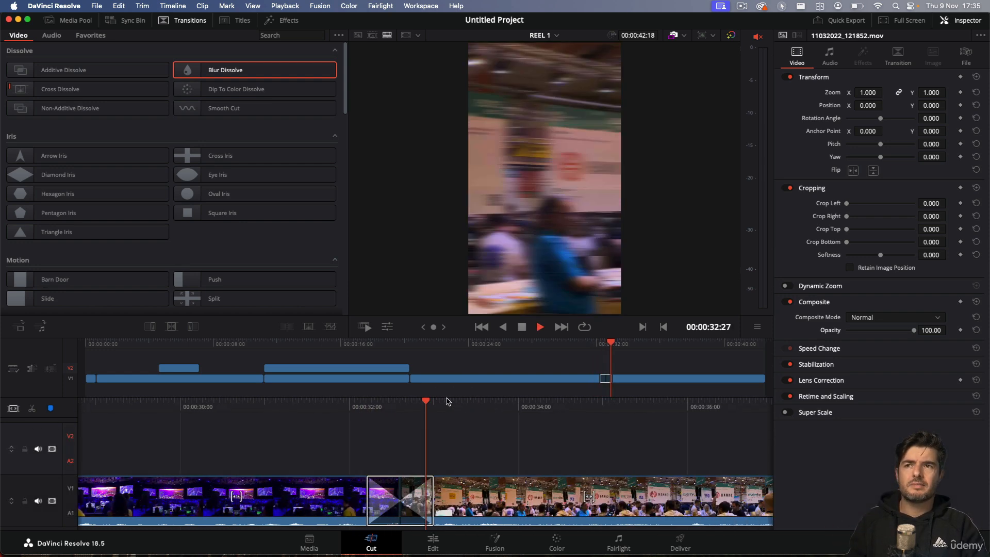
key(space)
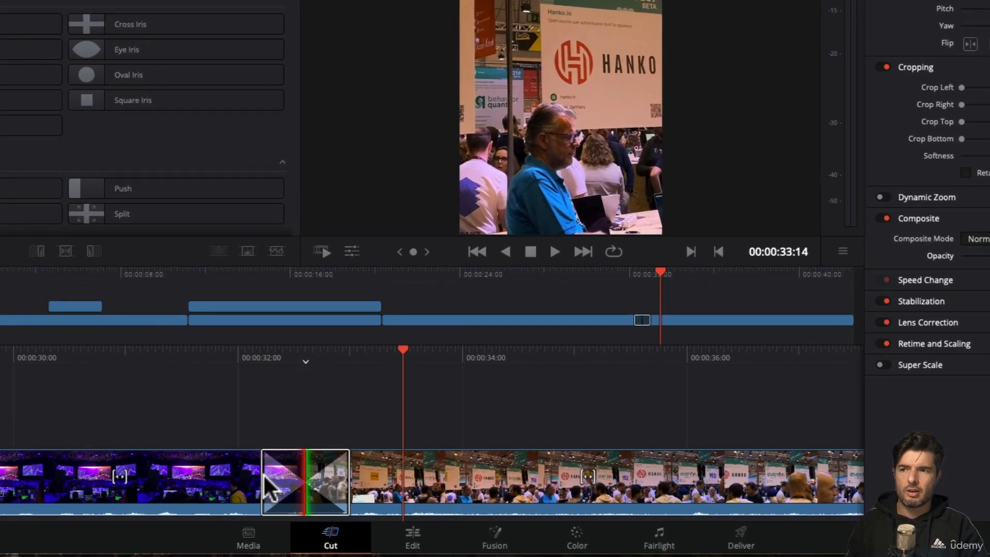
Step: Shorten the Blur Dissolve at the cut to 8 frames (0.3 seconds) and play it back
drag(262, 476, 289, 475)
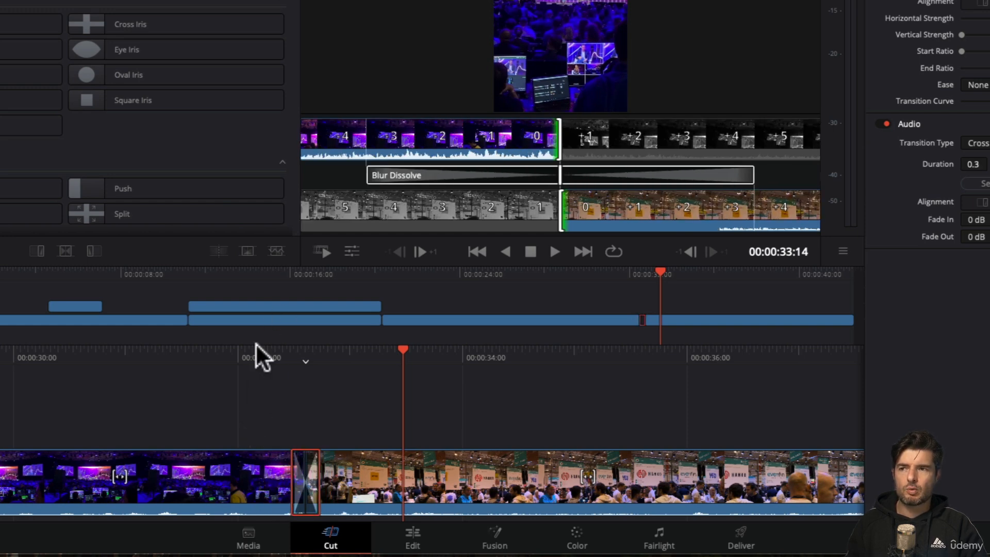
drag(278, 365, 433, 364)
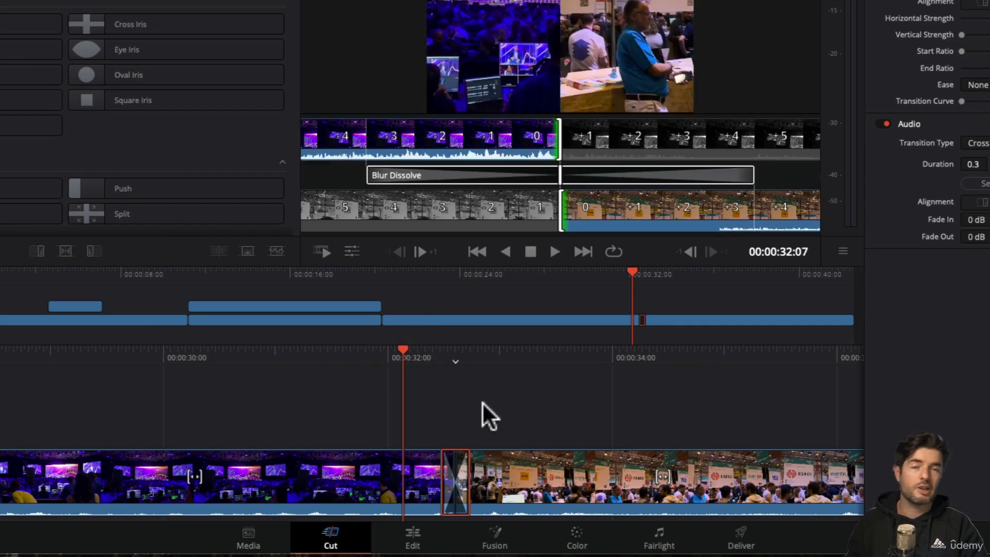
key(space)
key(space)
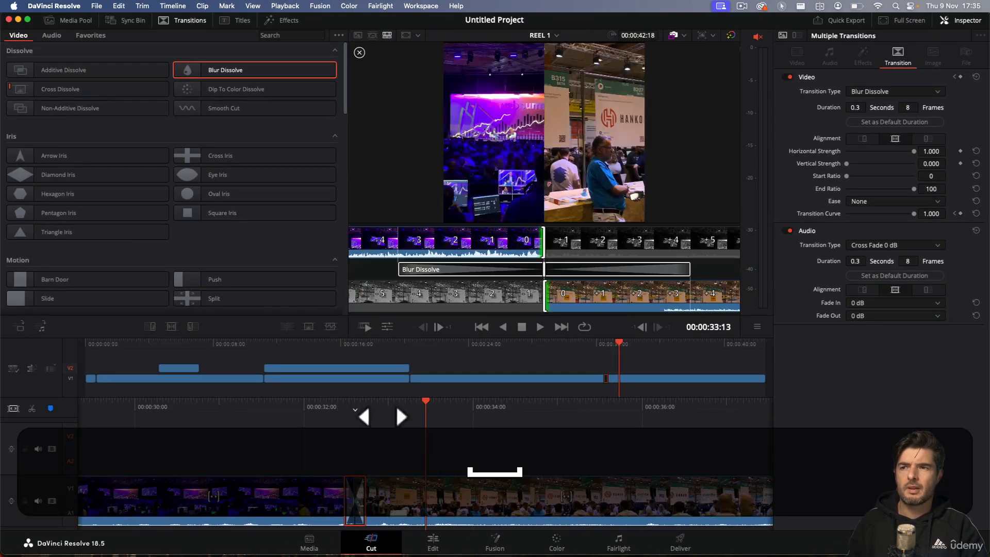
Step: Replay the shortened Blur Dissolve several times from just before the cut to judge its speed
drag(395, 403, 447, 428)
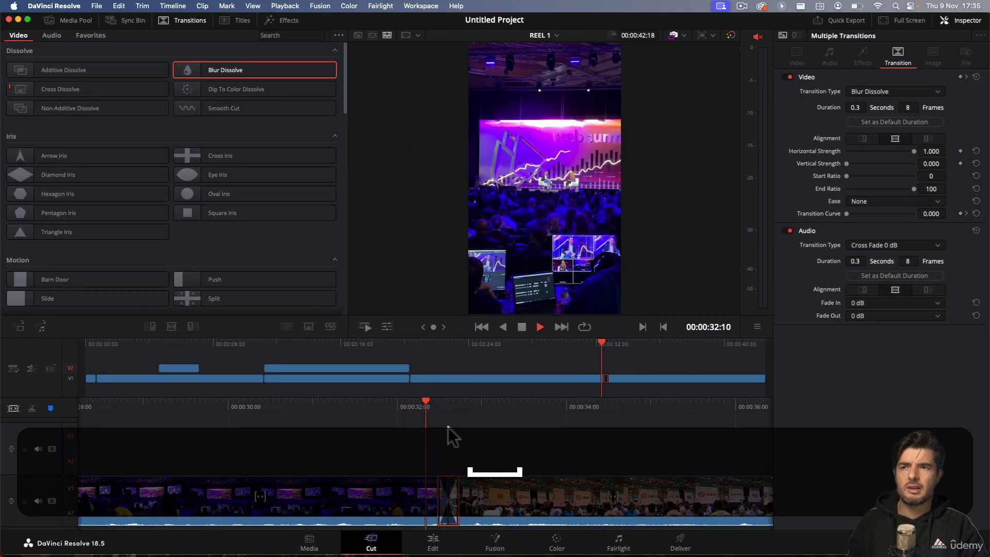
key(space)
drag(379, 407, 517, 401)
key(space)
key(space)
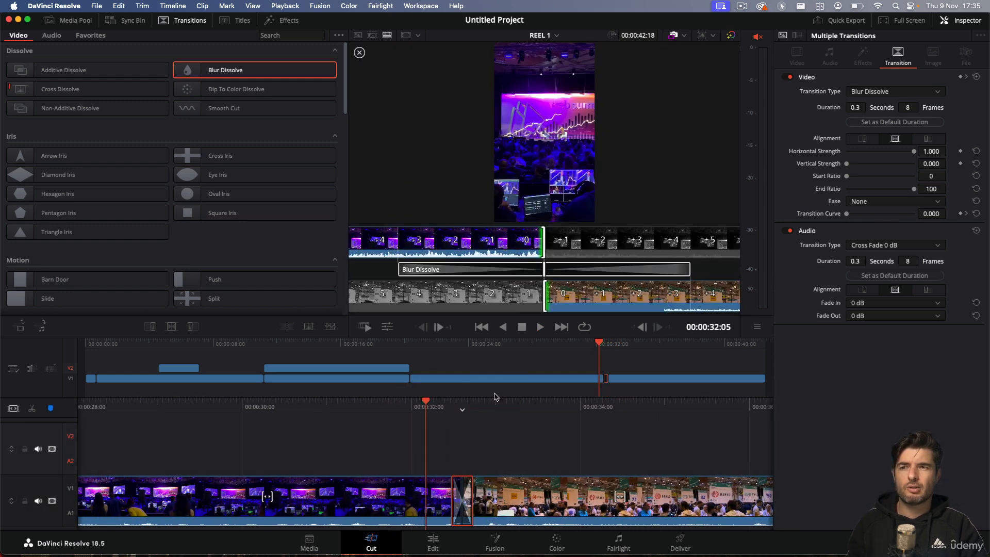
key(space)
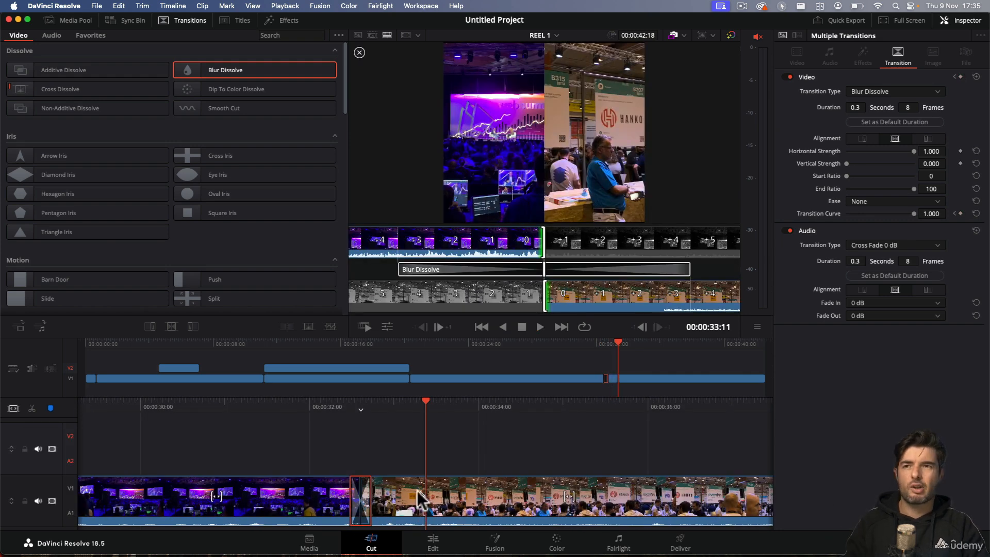
Step: Replace the Blur Dissolve at the cut with the Star transition and return the playhead to just before it
drag(393, 410, 455, 414)
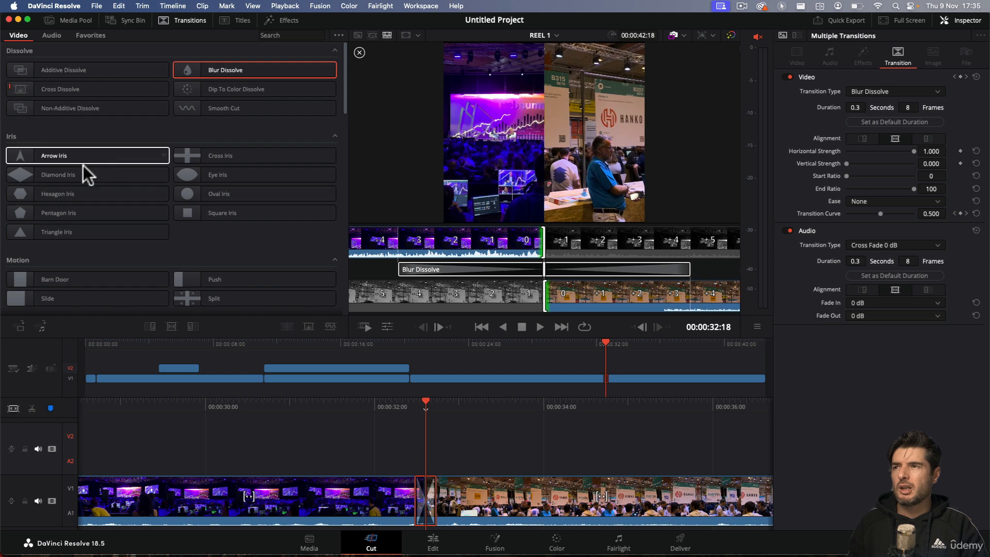
scroll(82, 165, down, 3)
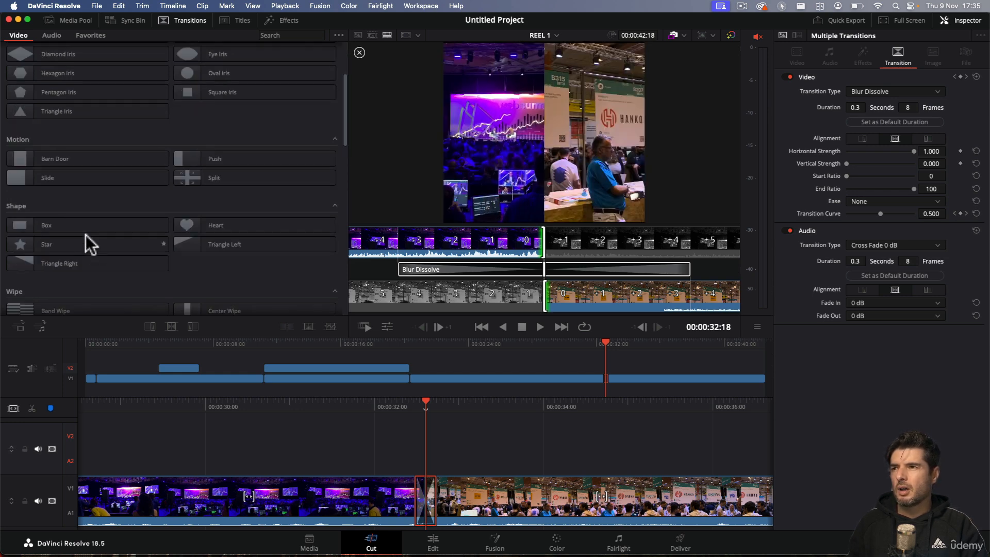
scroll(85, 233, down, 2)
drag(55, 164, 426, 498)
drag(422, 411, 457, 413)
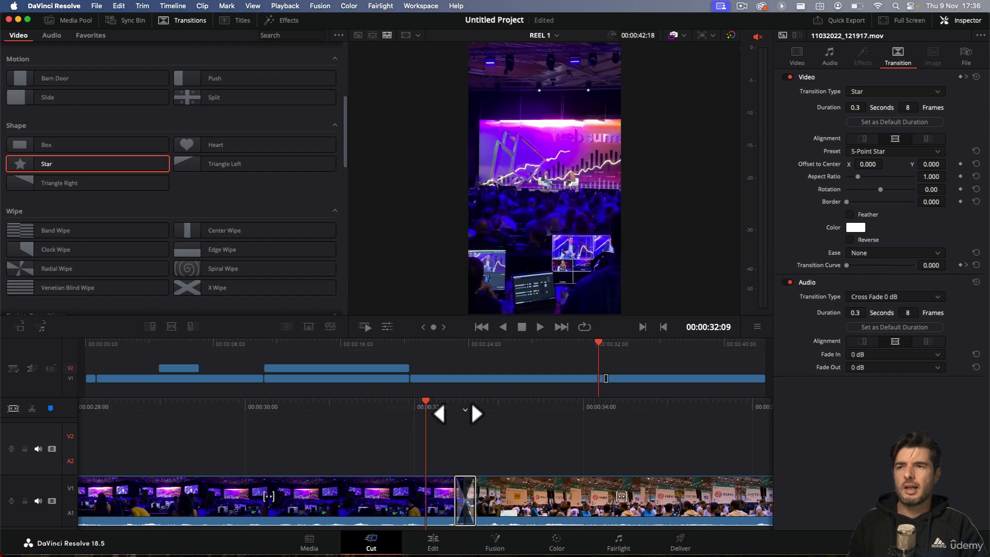
Step: Play through the Star transition twice, starting just before the cut each time
key(space)
key(space)
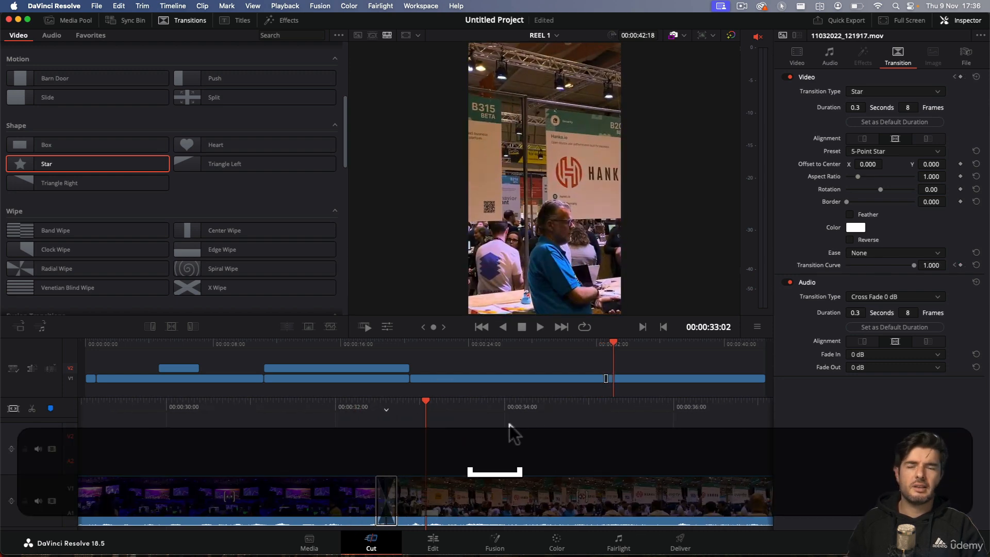
drag(372, 413, 444, 413)
key(space)
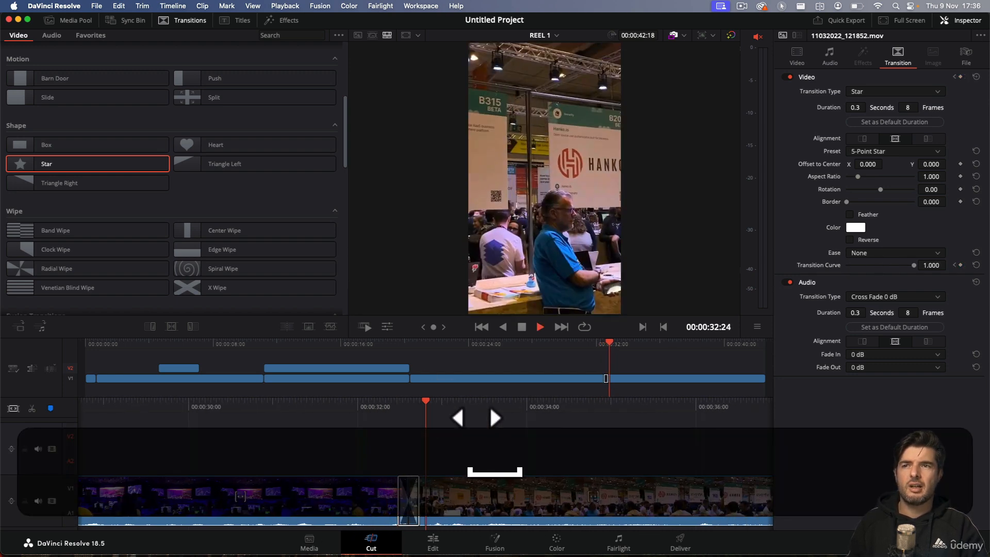
key(space)
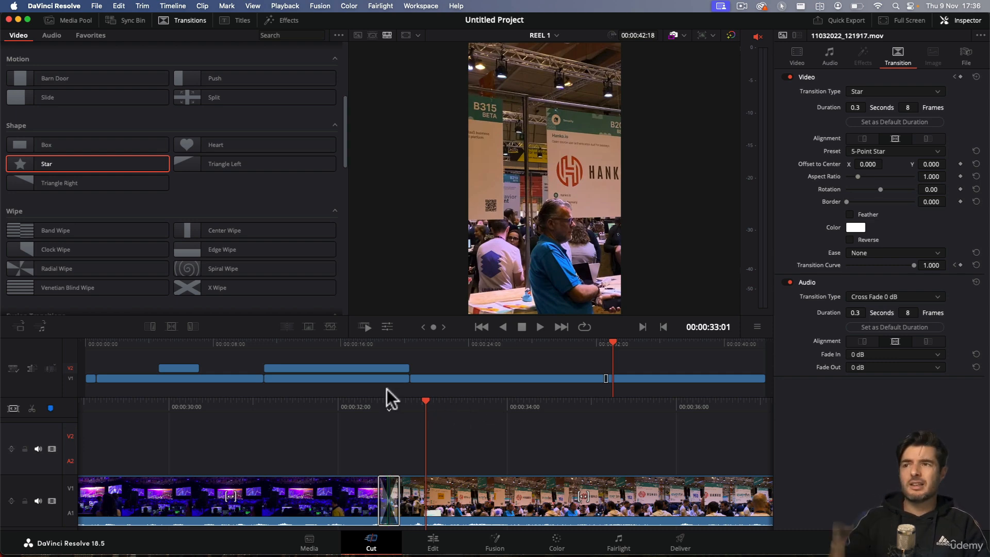
Step: Select the Star transition at the cut and park the playhead inside it at 00:00:32:18
scroll(198, 150, down, 3)
scroll(198, 150, down, 5)
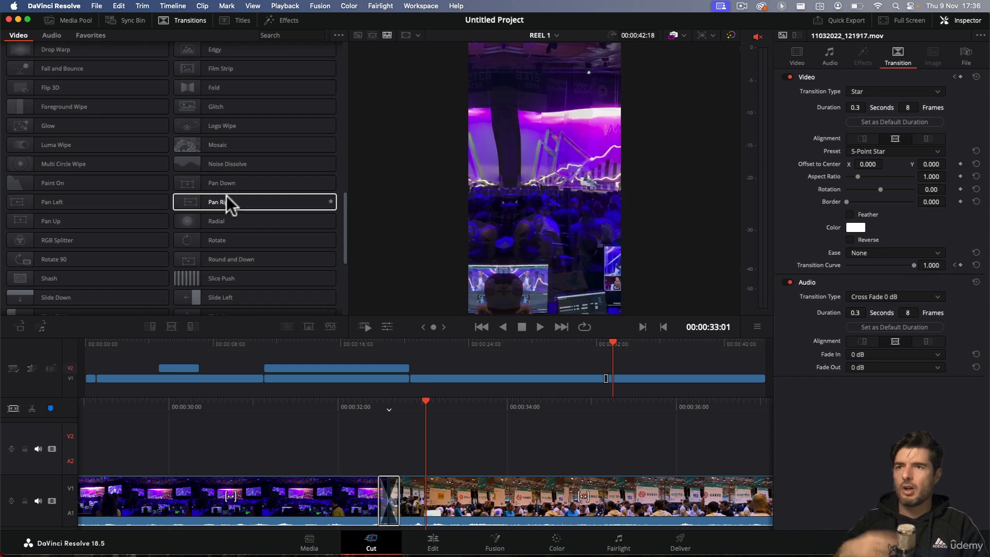
click(389, 497)
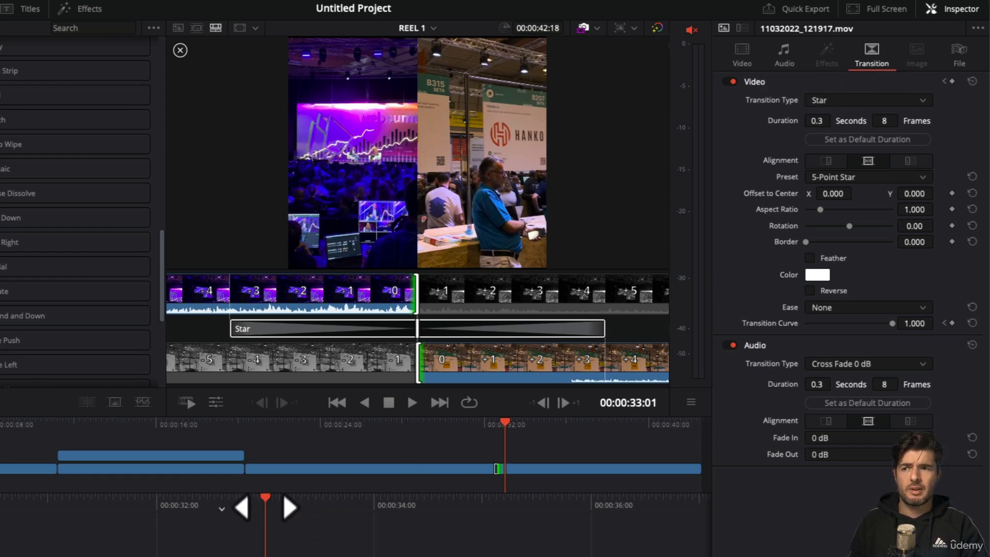
drag(265, 508, 314, 509)
click(304, 504)
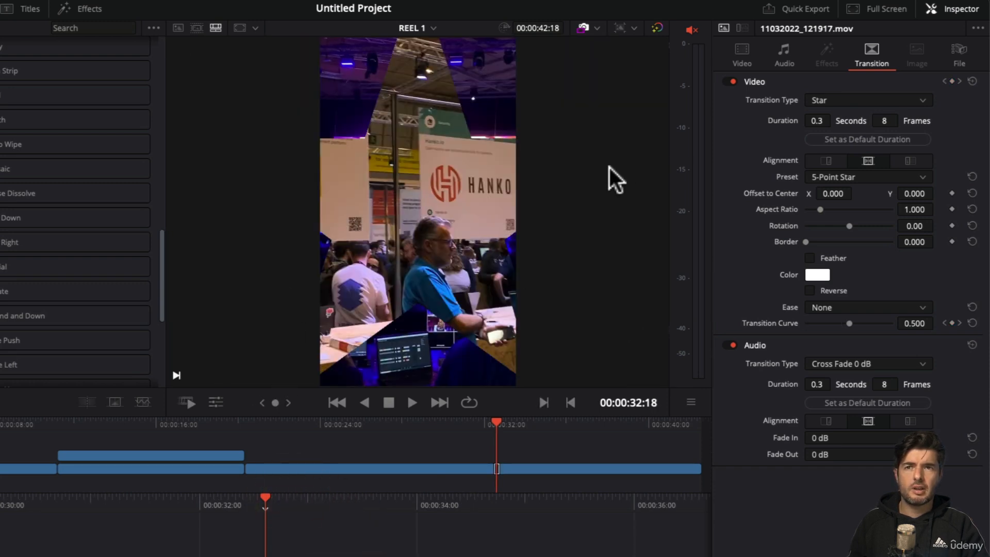
Step: Try the Barn Door and Box transition types on the transition at the cut
click(919, 100)
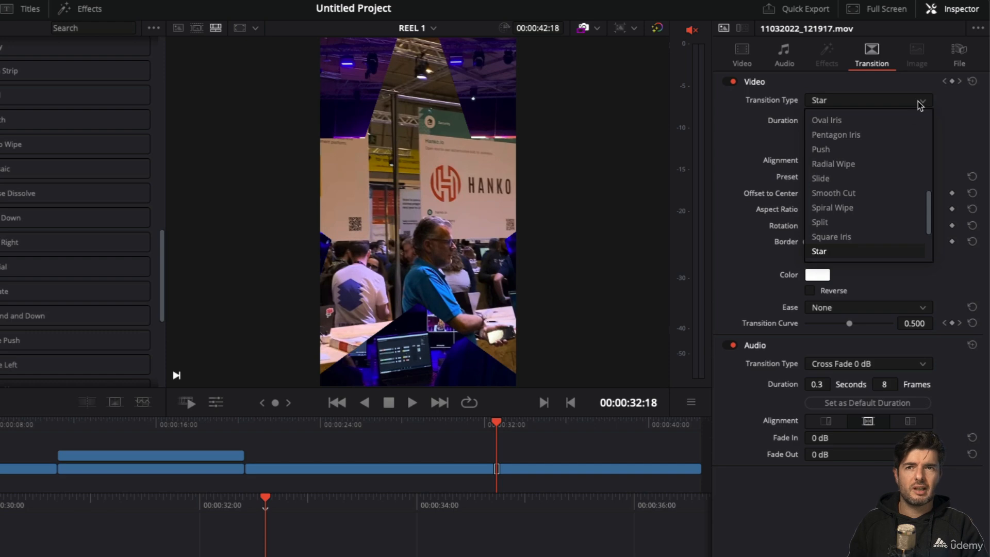
scroll(851, 232, down, 1)
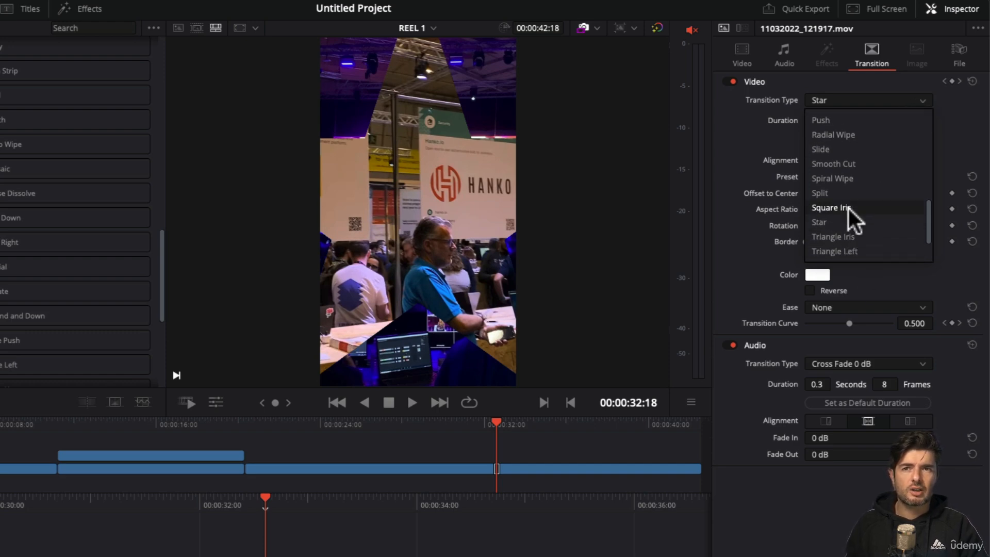
scroll(848, 206, up, 4)
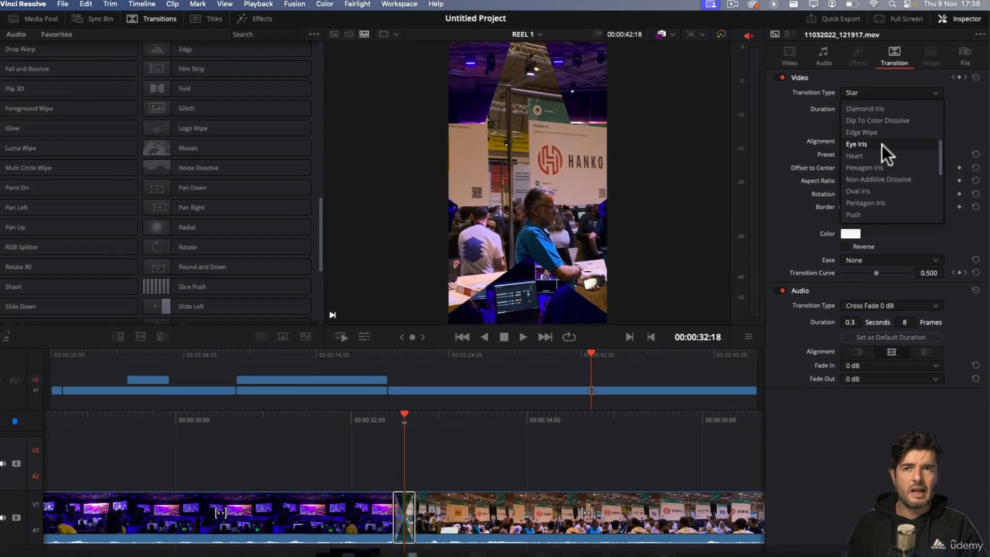
scroll(847, 163, down, 1)
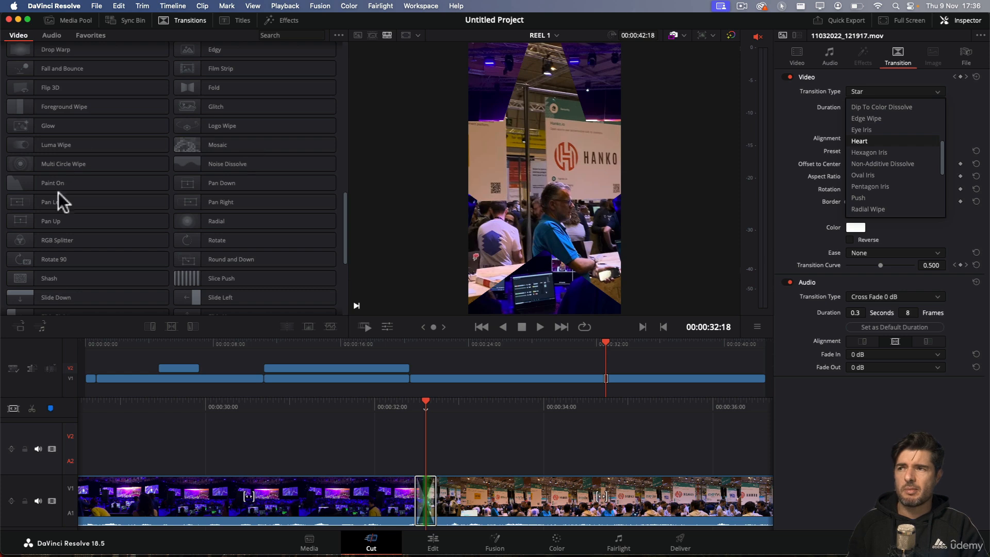
scroll(897, 134, up, 5)
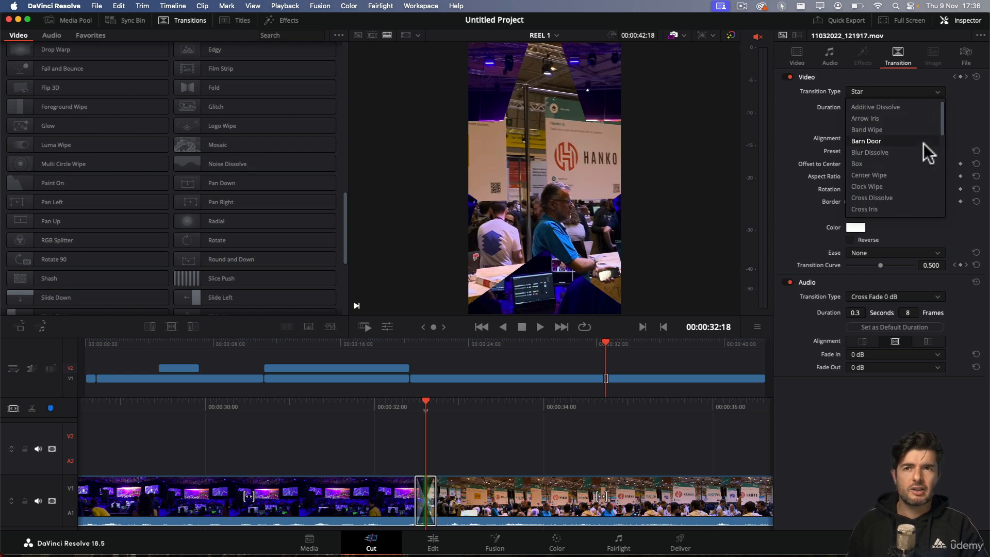
click(866, 140)
click(928, 91)
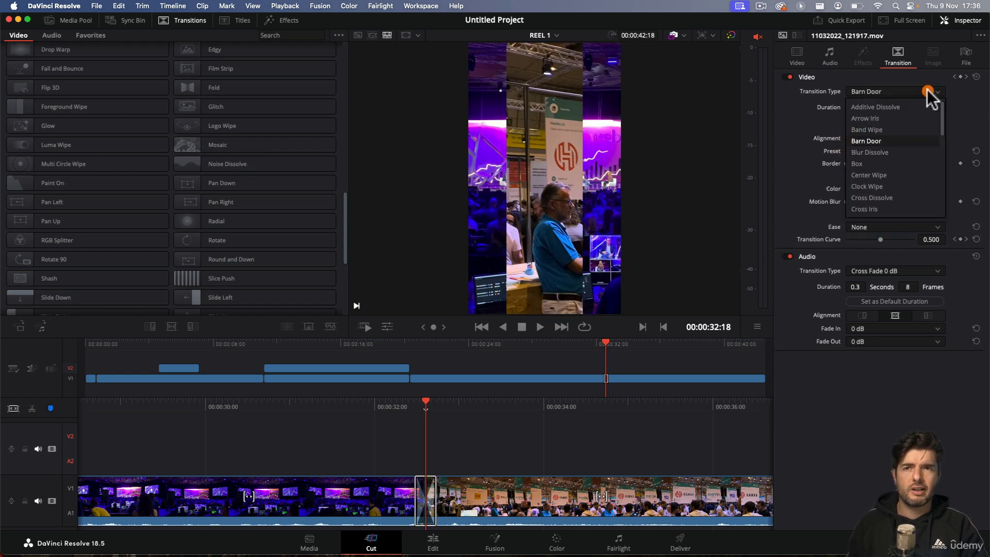
click(859, 164)
Step: Change the transition type at the cut to Clock Wipe and play it back from just before the cut
click(894, 88)
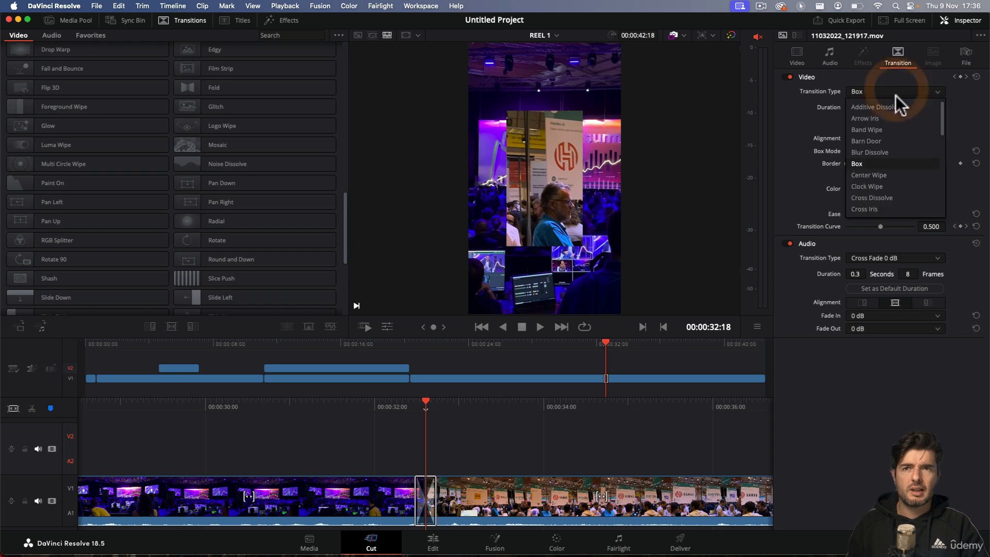
click(889, 190)
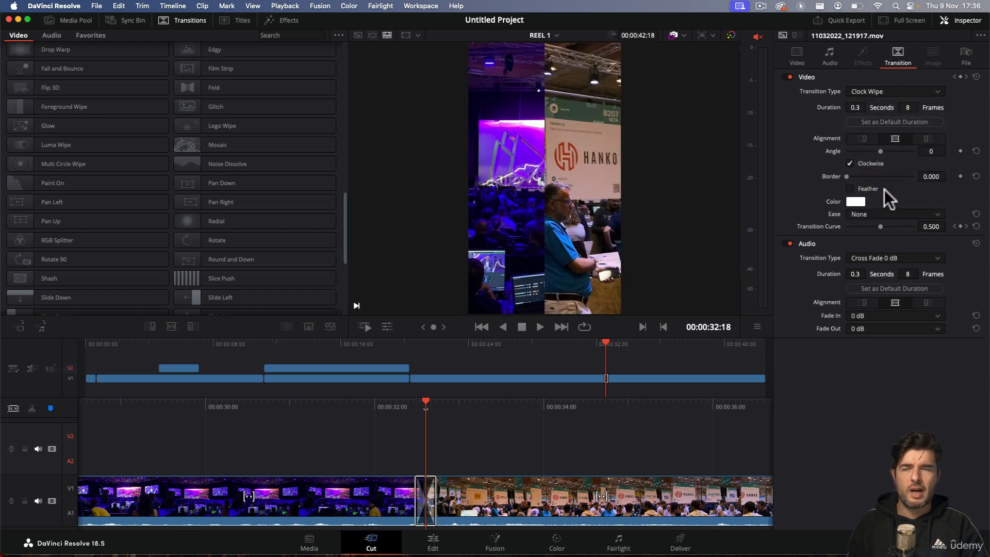
key(space)
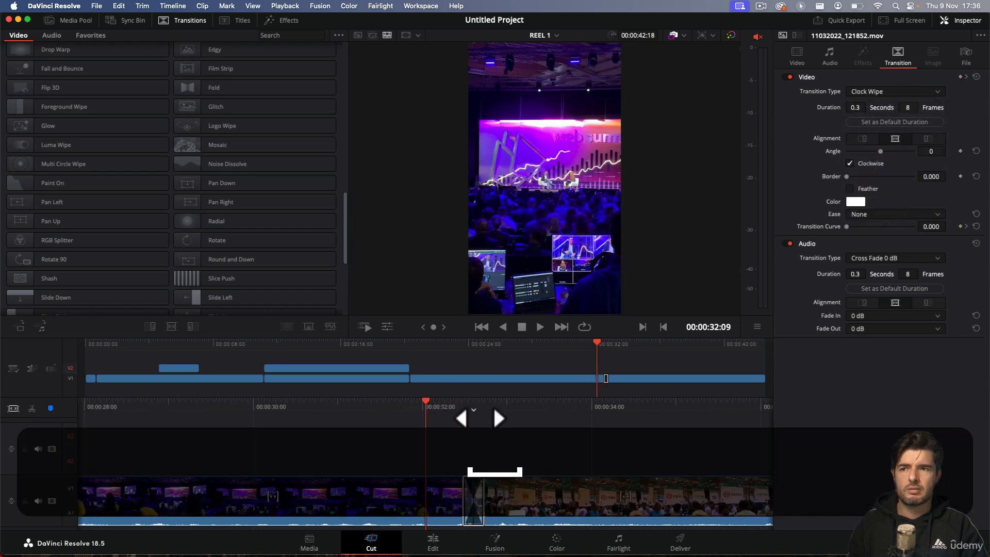
key(space)
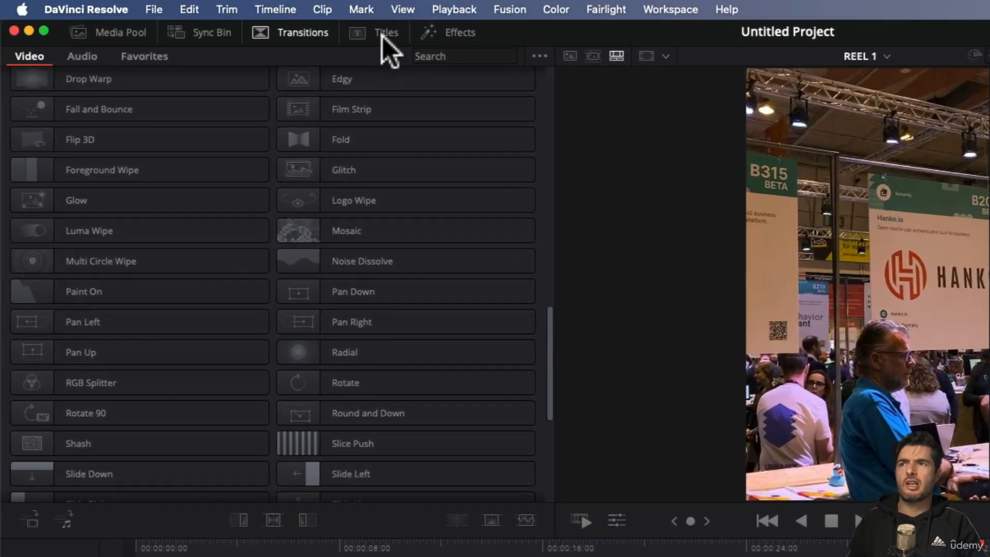
Step: Insert a Text+ title at the very start of the timeline, ahead of the first clip
click(242, 20)
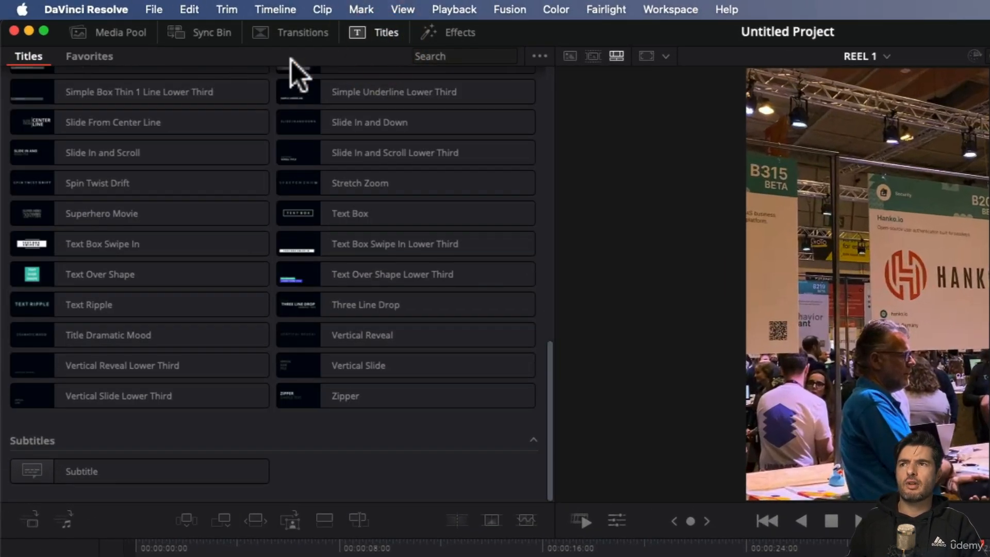
scroll(453, 377, up, 15)
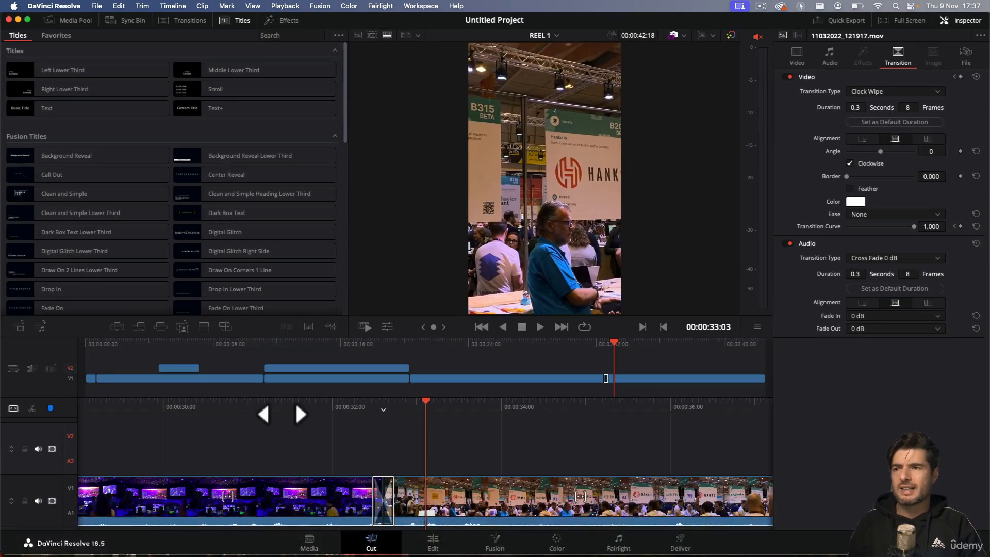
drag(282, 415, 654, 365)
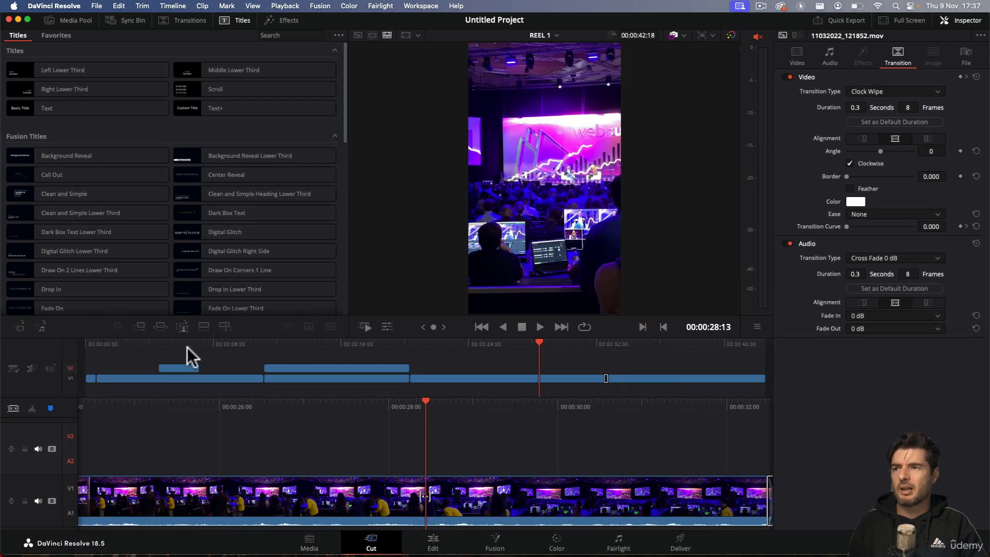
drag(187, 348, 4, 352)
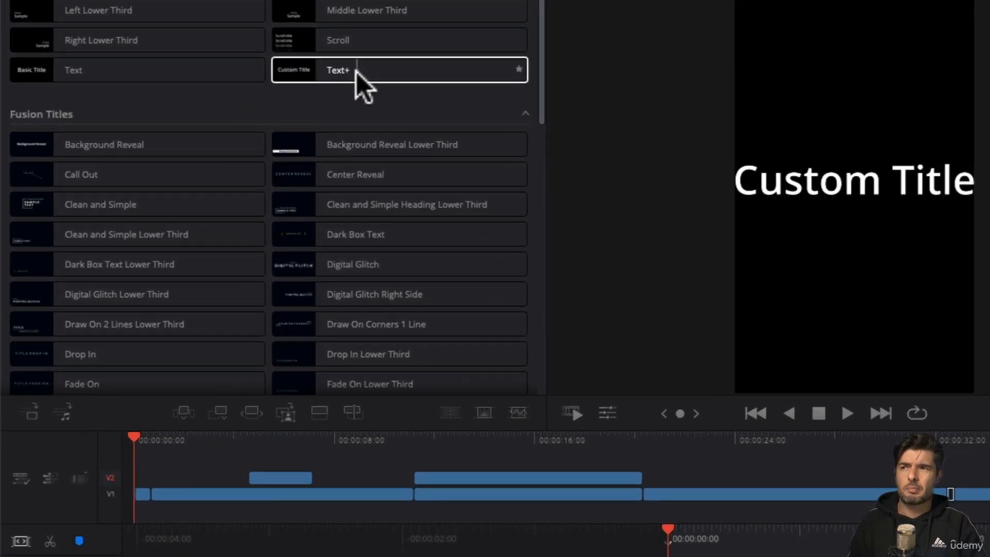
drag(225, 113, 109, 315)
drag(172, 397, 135, 497)
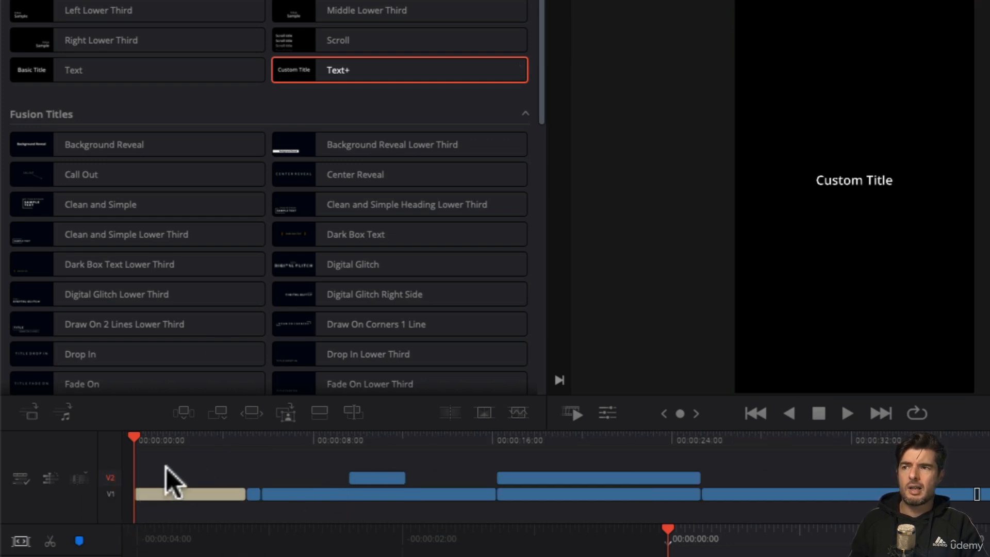
Step: Shorten the opening Text+ title to about 1.6 seconds and play the timeline from the start
key(space)
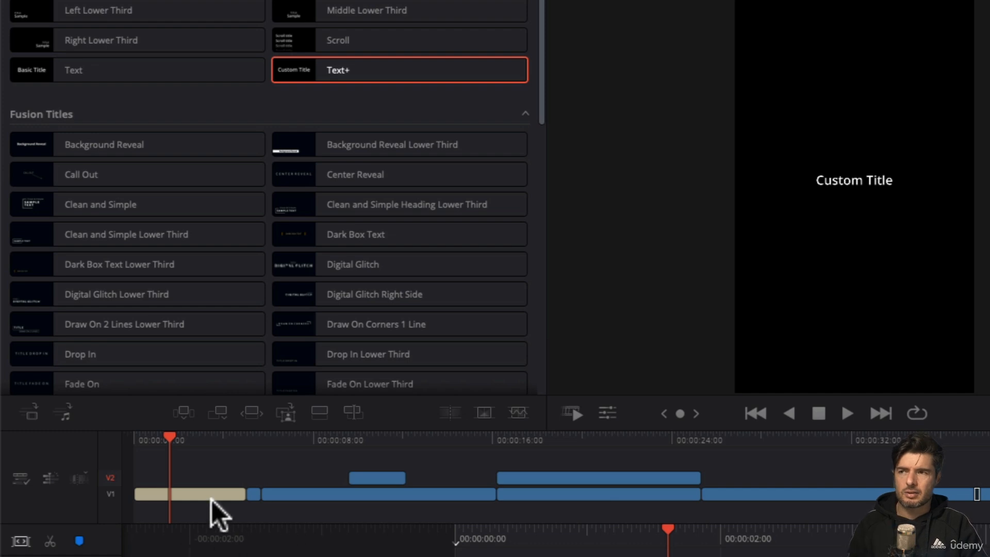
drag(245, 516, 171, 516)
drag(135, 442, 85, 452)
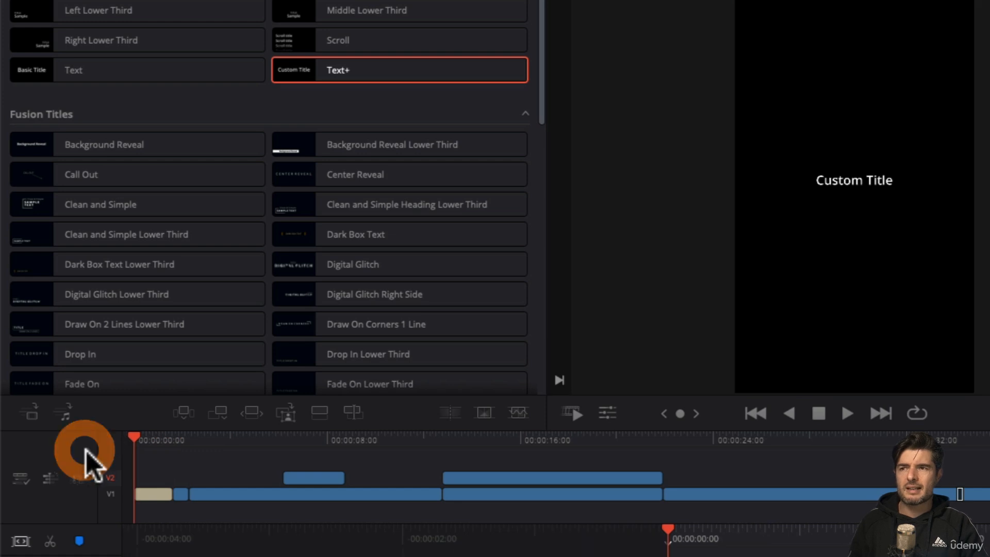
key(space)
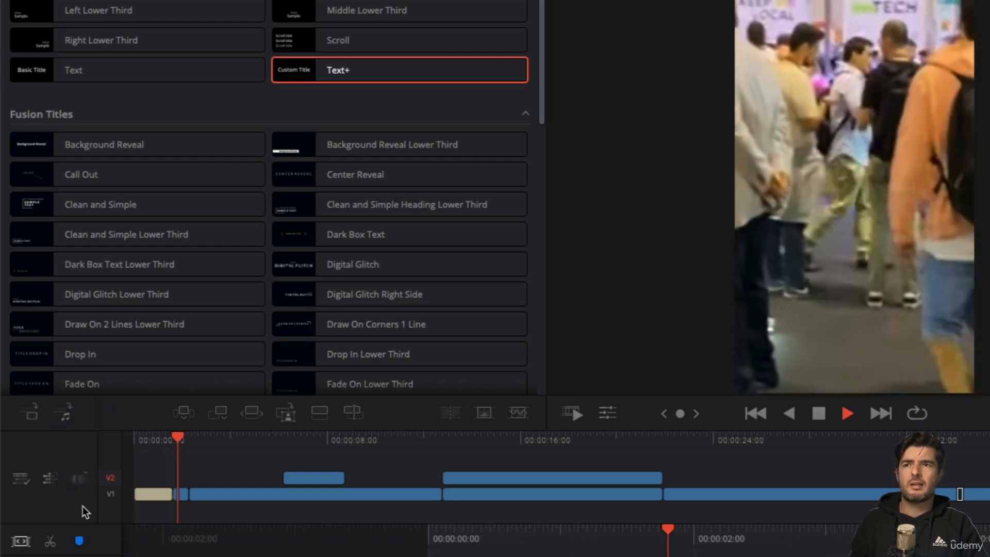
key(space)
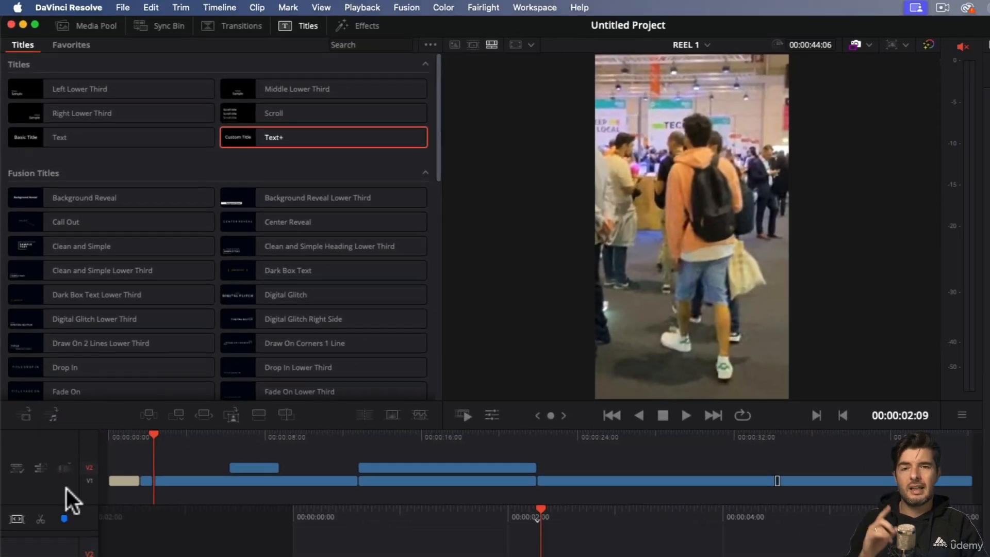
Step: Add a Cross Dissolve between the opening title and the first clip and scrub back into it
click(241, 27)
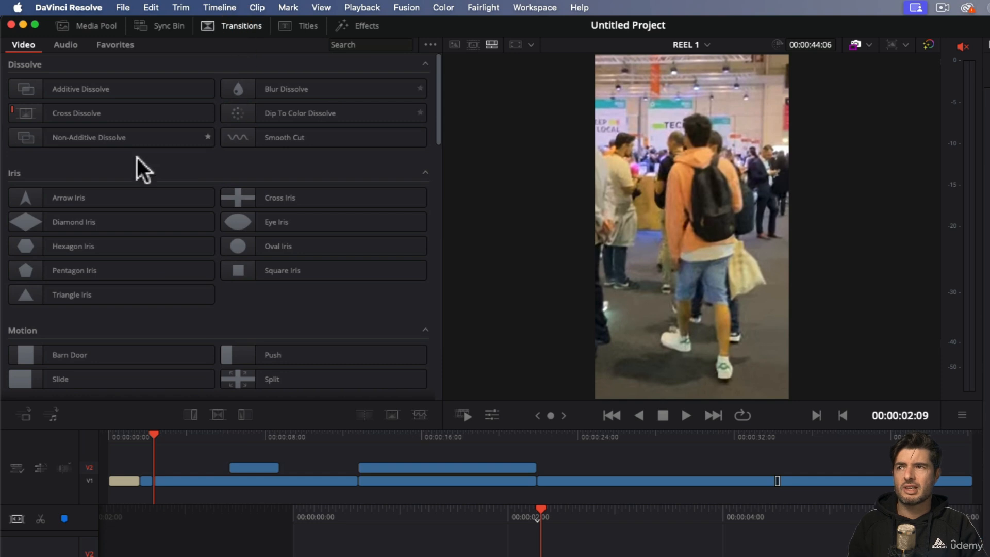
drag(76, 110, 464, 556)
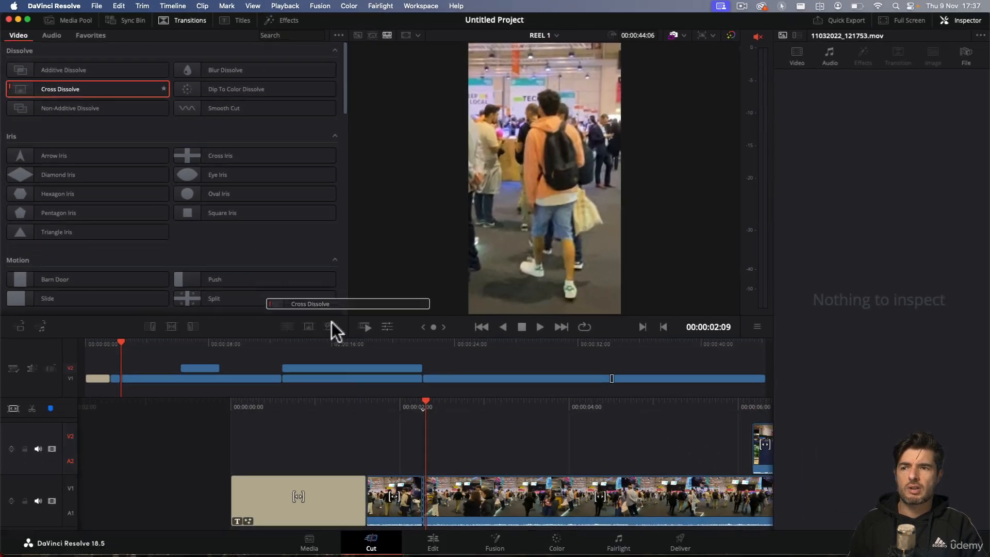
drag(367, 504, 368, 504)
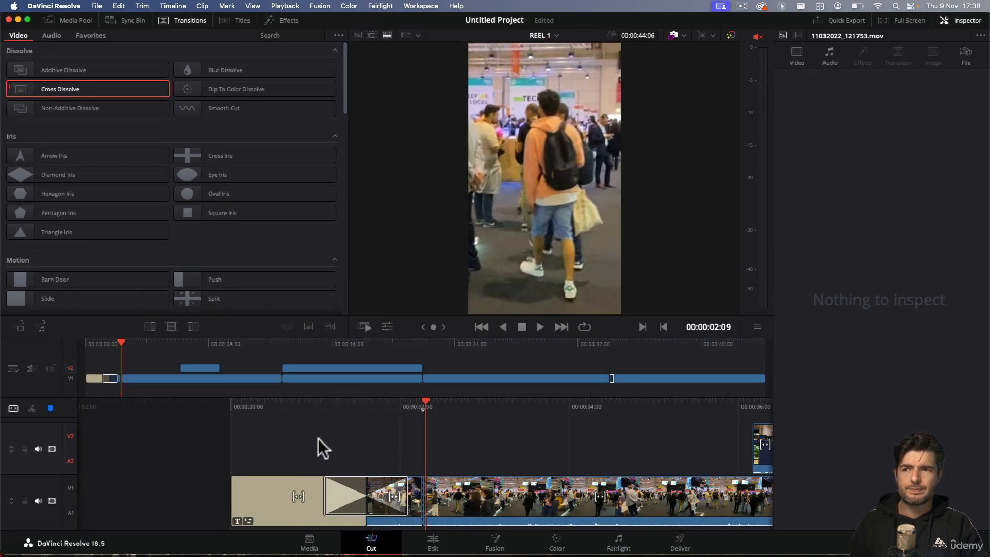
drag(340, 408, 377, 411)
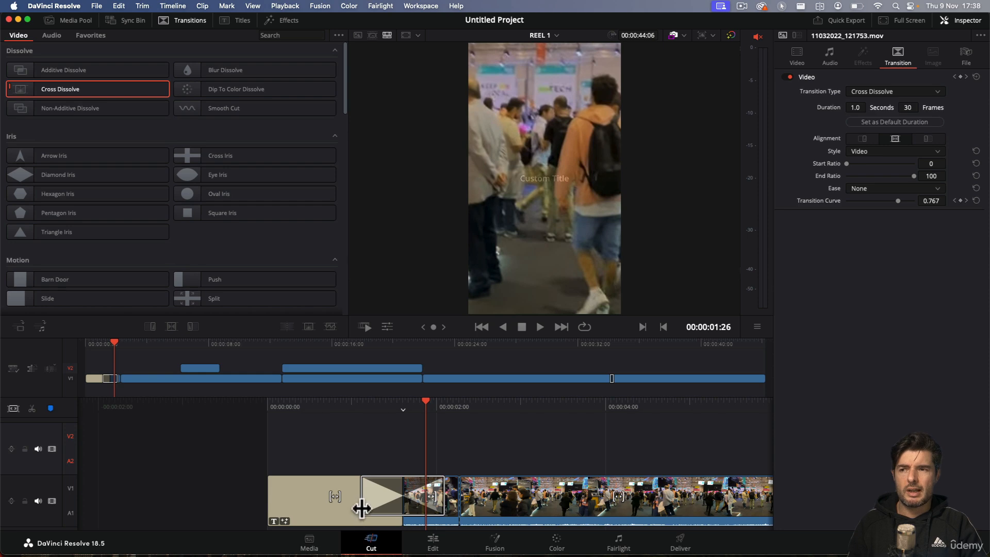
Step: Shorten the Cross Dissolve after the title to 14 frames (0.5 seconds) and play it back
drag(361, 509, 384, 505)
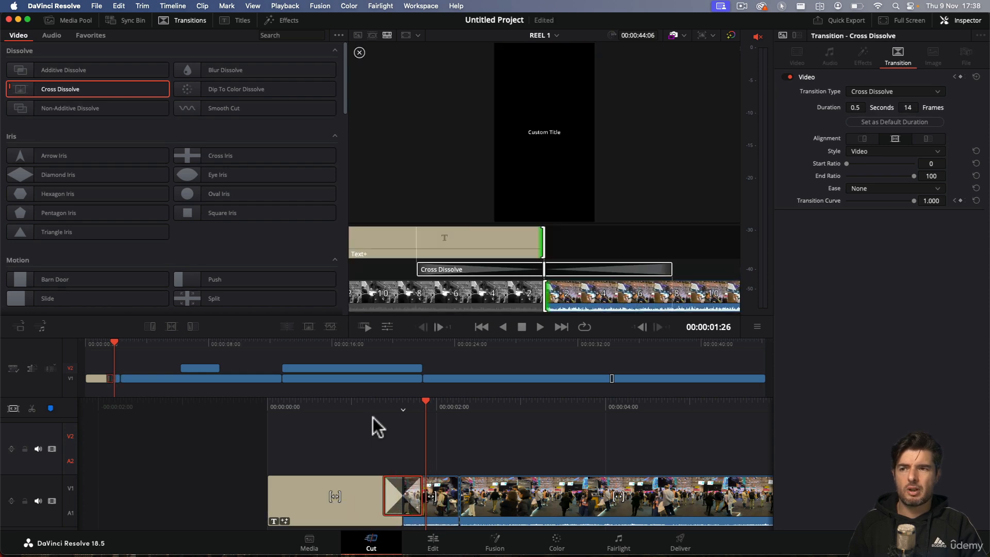
drag(372, 417, 447, 411)
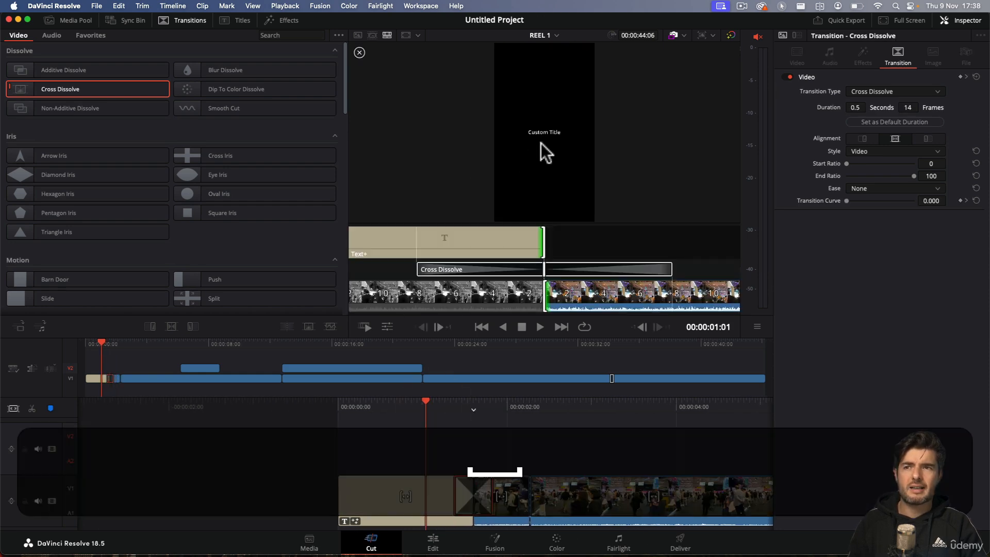
key(space)
key(space)
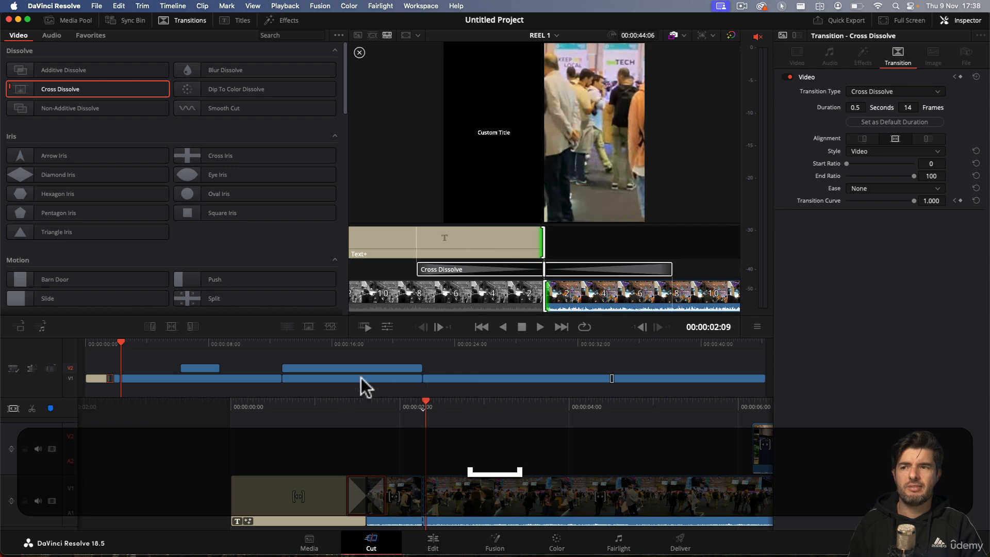
Step: Leave the transition trim view and replay the Cross Dissolve from the title into the first clip
click(336, 411)
click(346, 428)
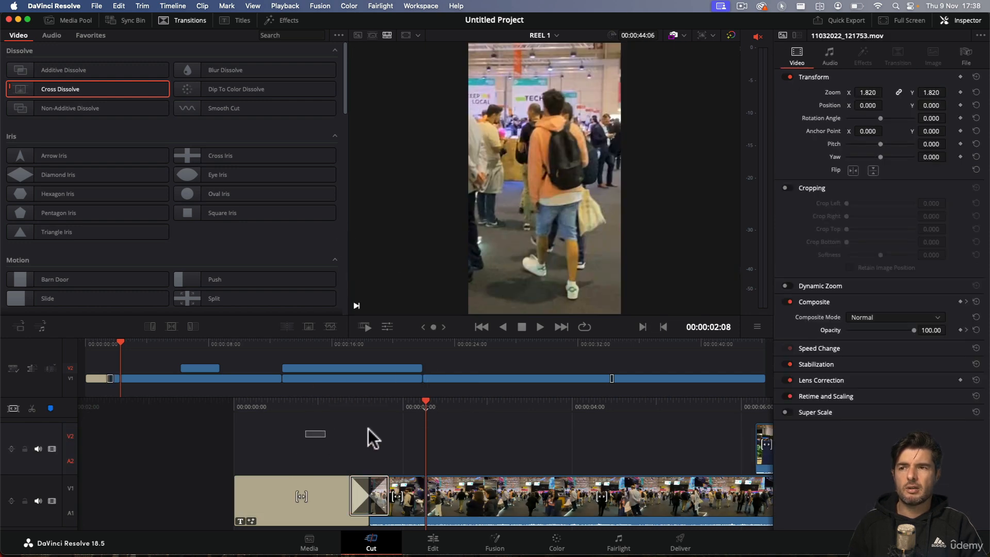
drag(375, 416, 496, 409)
key(space)
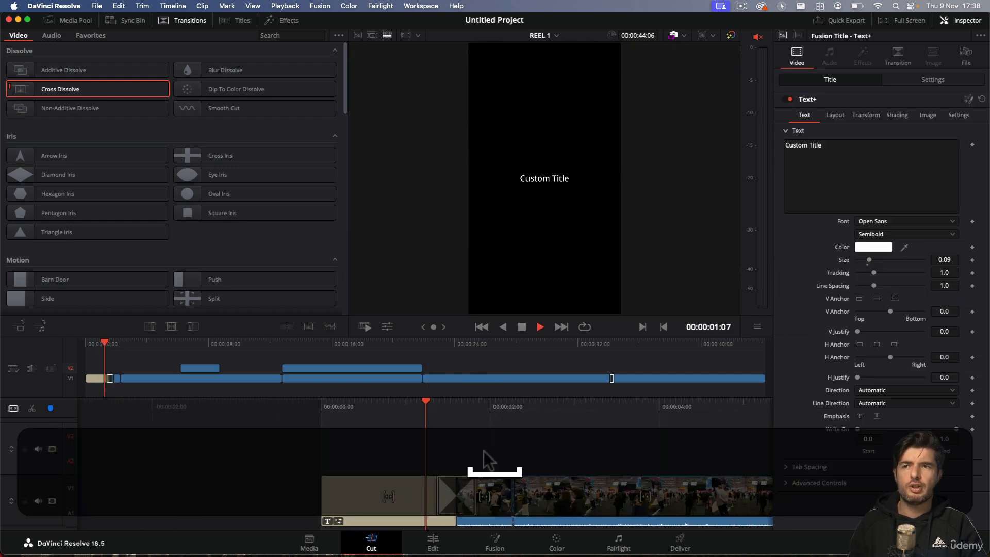
key(space)
Step: Return to the opening Text+ title and replace its text with WEBSUMMIT, DAY and 1 on three separate lines
drag(423, 416, 519, 412)
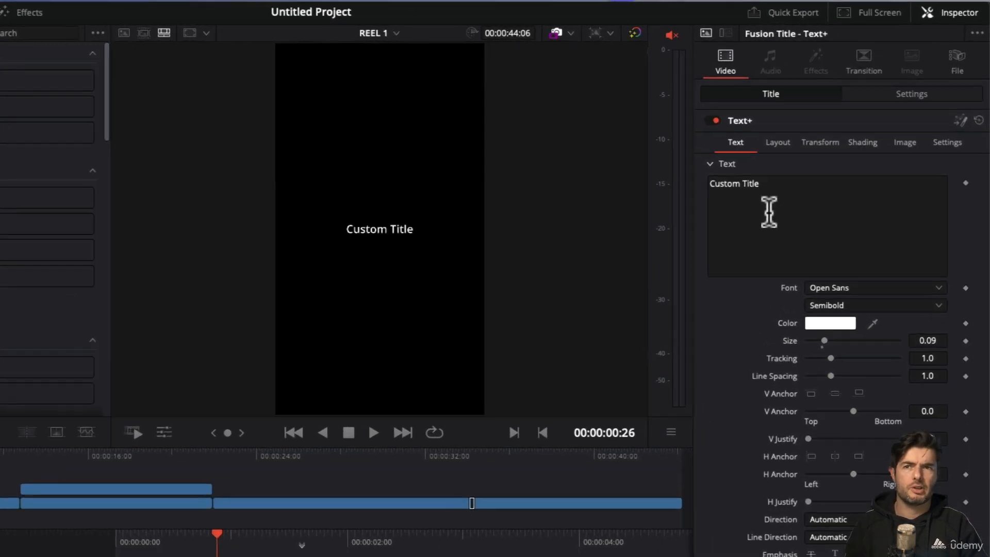
click(796, 146)
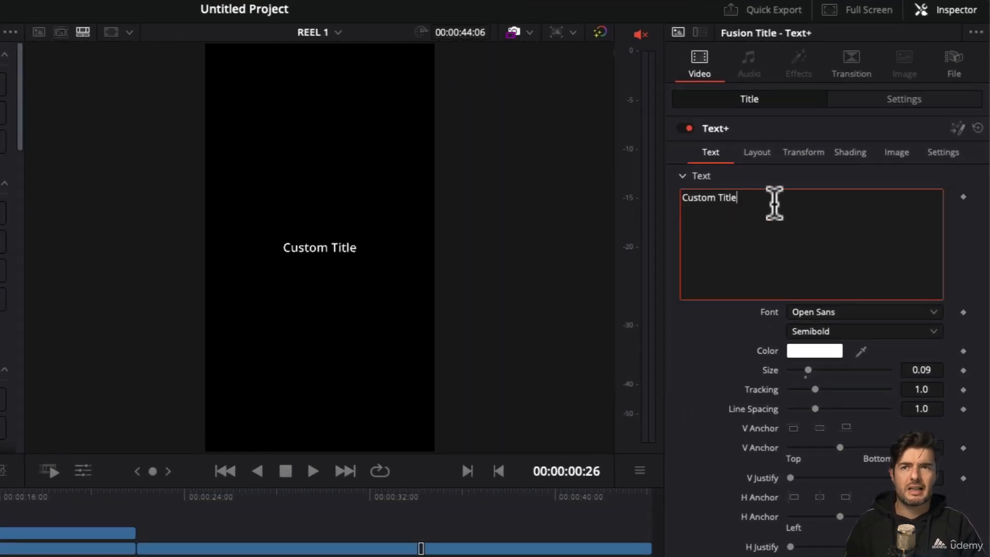
key(ctrl+a)
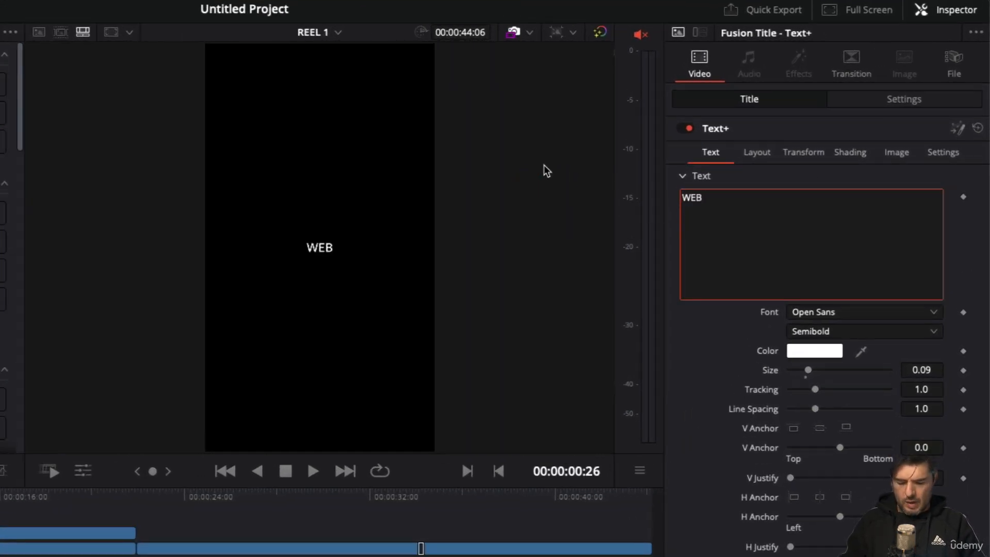
text(WEBSUMMIT D)
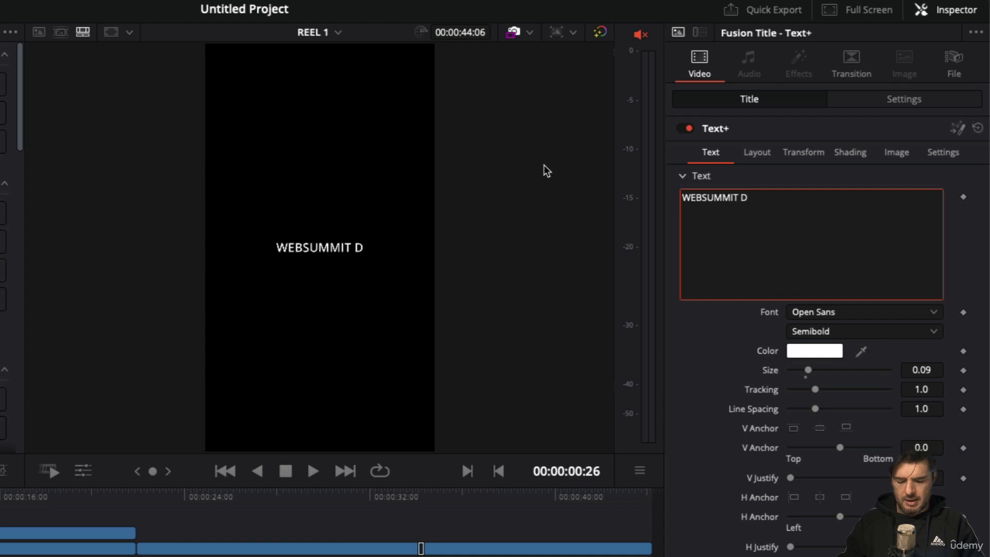
text(A)
key(BackSpace)
key(BackSpace)
key(BackSpace)
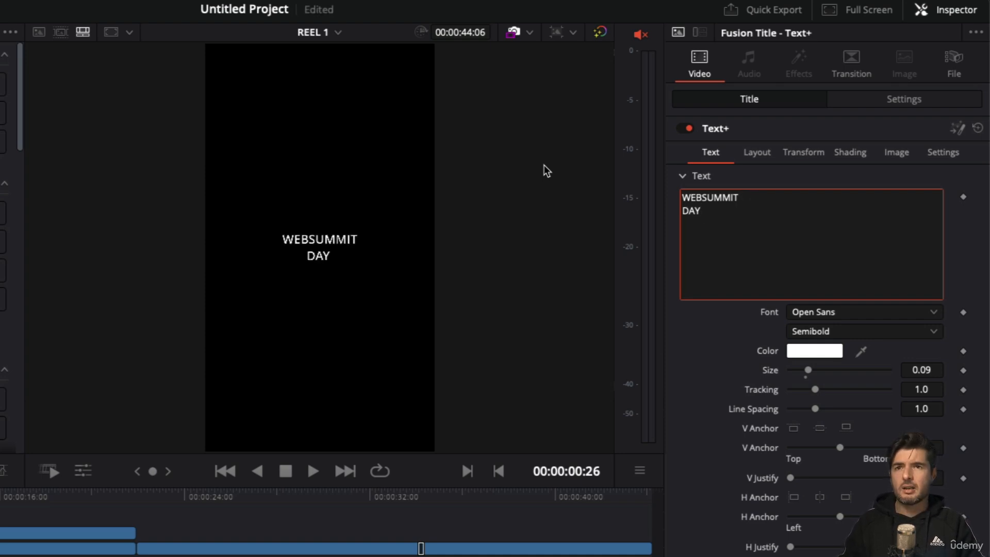
text(DAY)
key(Return)
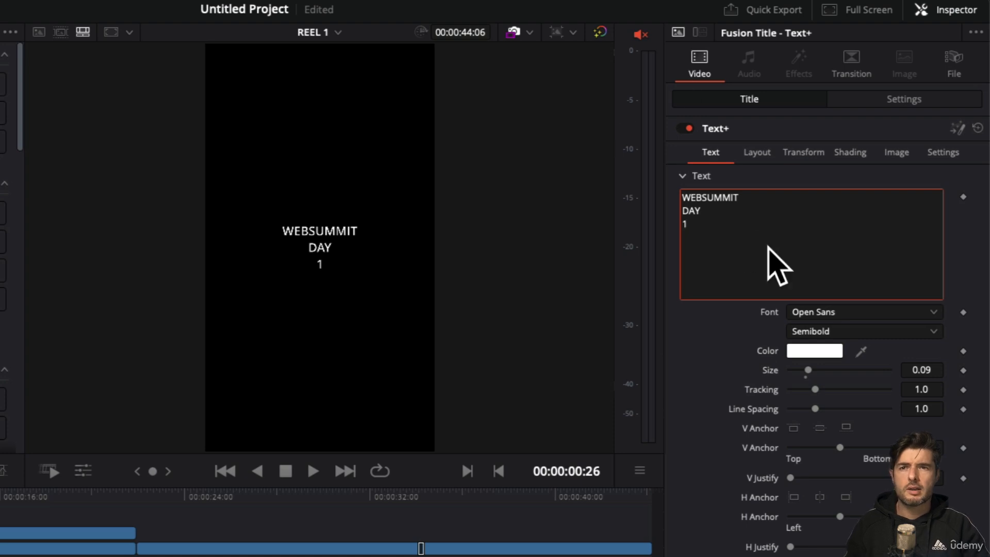
Step: Enlarge the opening title's text to a size of 0.2008
drag(703, 233, 621, 226)
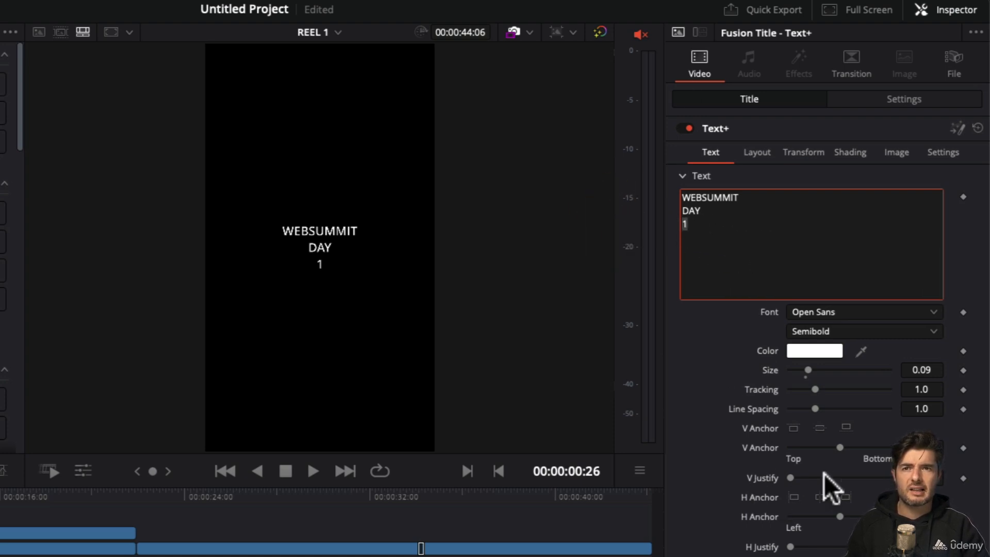
drag(820, 371, 823, 374)
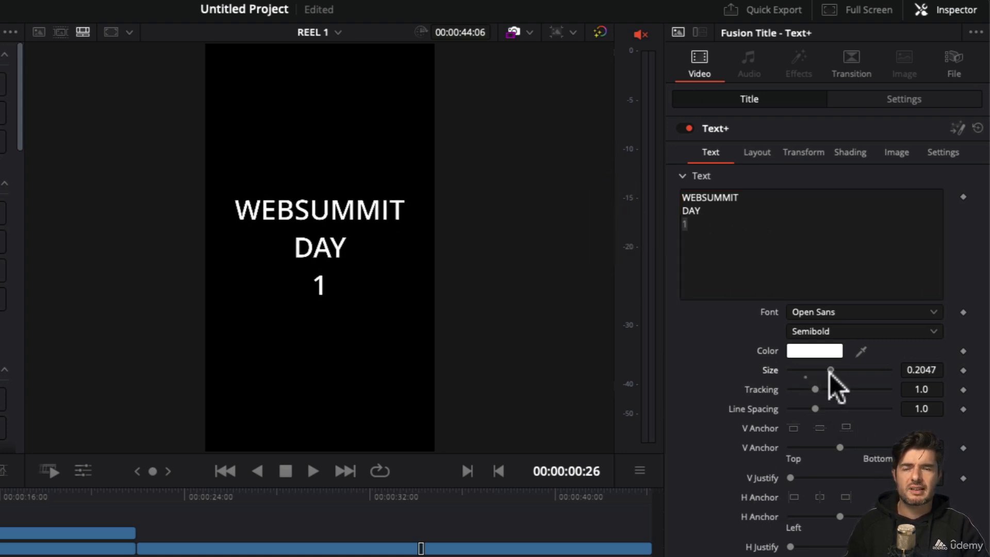
drag(831, 372, 827, 373)
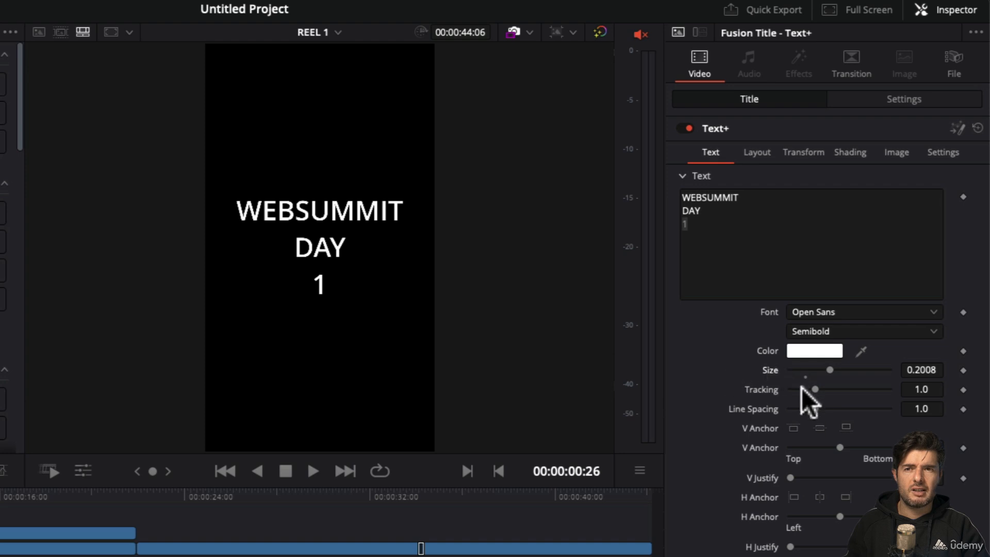
click(706, 260)
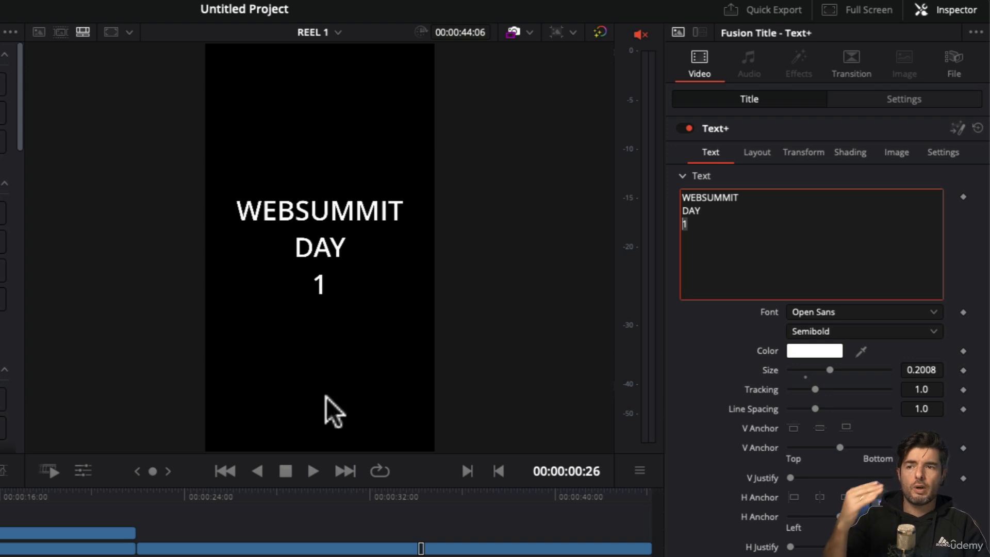
click(719, 228)
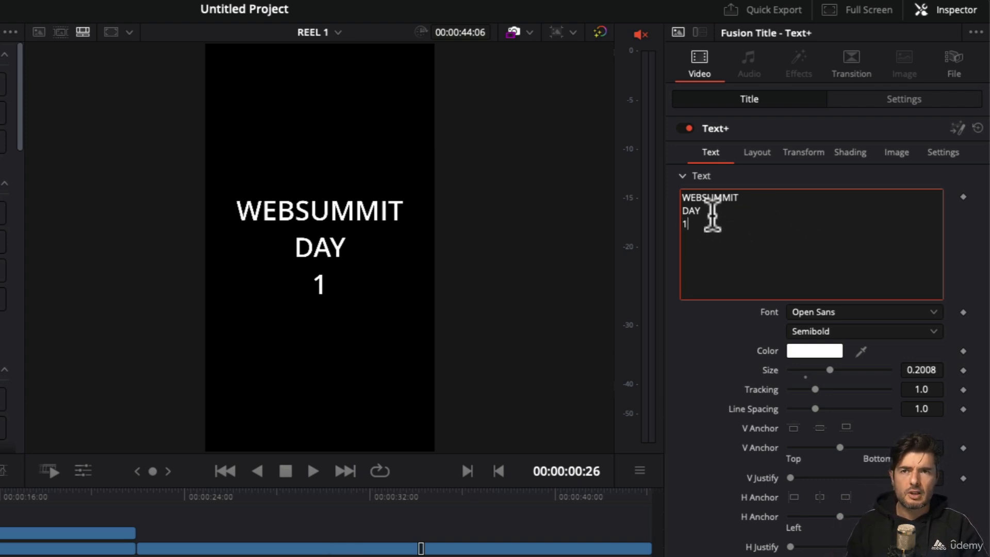
click(614, 222)
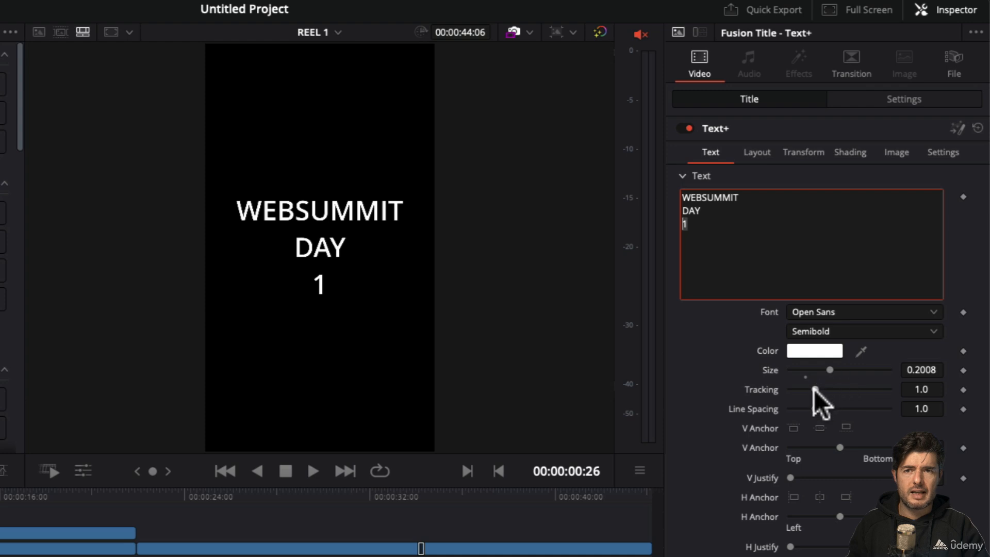
click(798, 236)
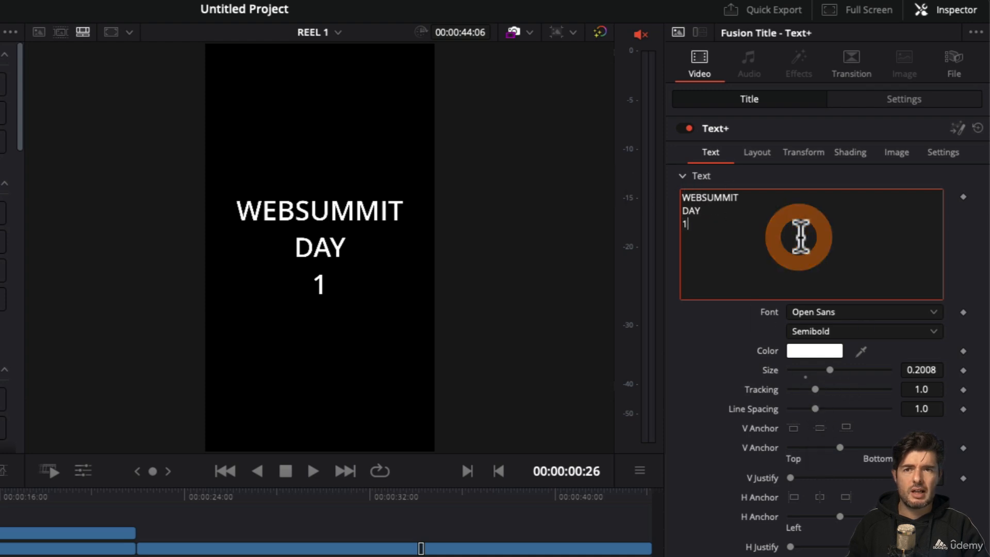
Step: Browse the font previews and set the opening title's font to Marker Felt
click(874, 316)
scroll(851, 480, up, 10)
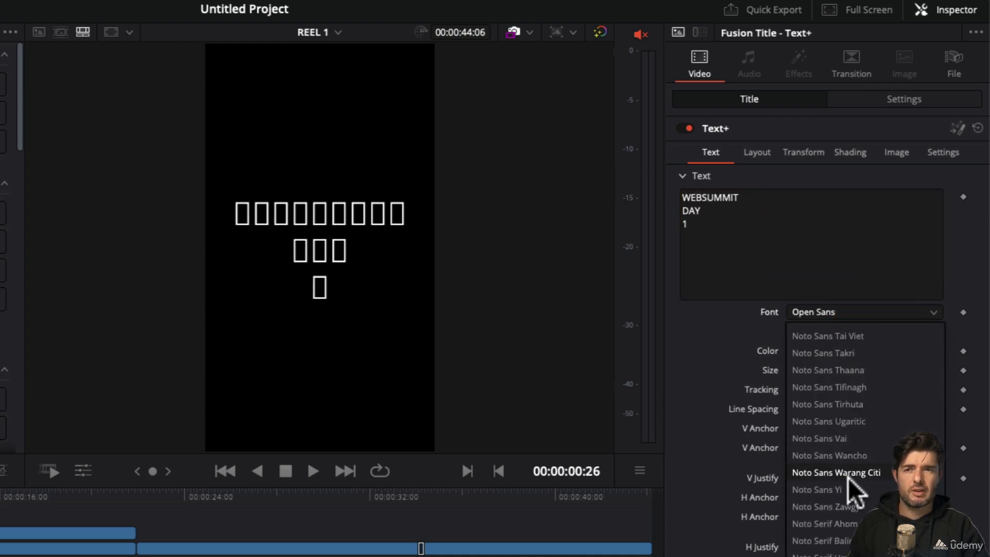
scroll(848, 492, up, 15)
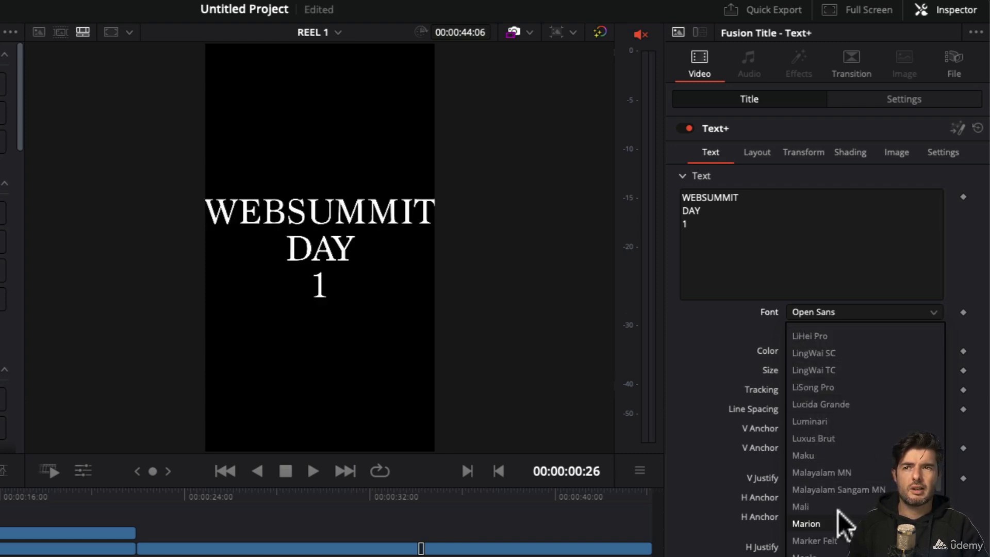
click(844, 541)
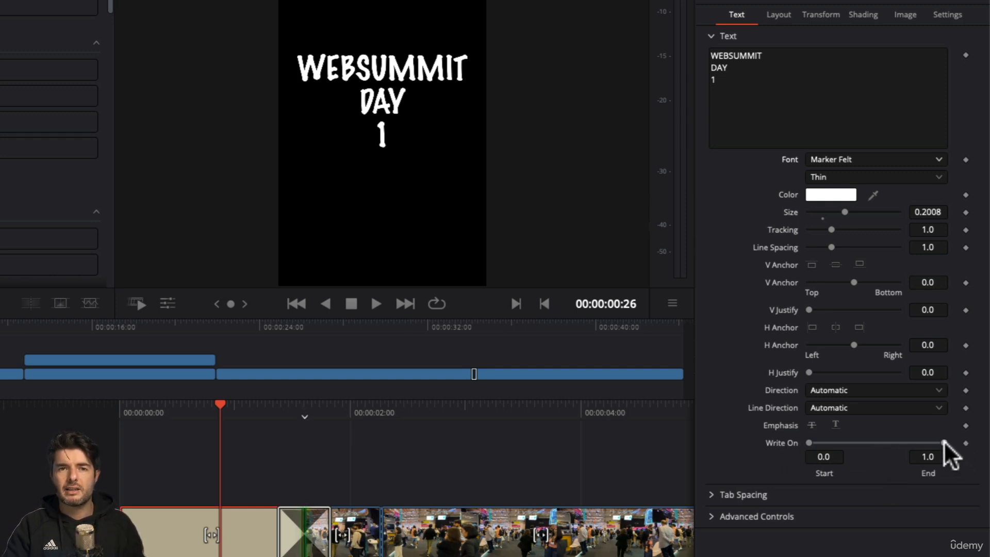
Step: Animate the opening title's Write On end with keyframes, 0.0 at the start of the timeline and 1.0 at 00:00:00:22
mouse_move(943, 442)
mouse_down()
mouse_move(775, 432)
mouse_move(893, 446)
mouse_move(725, 441)
mouse_up()
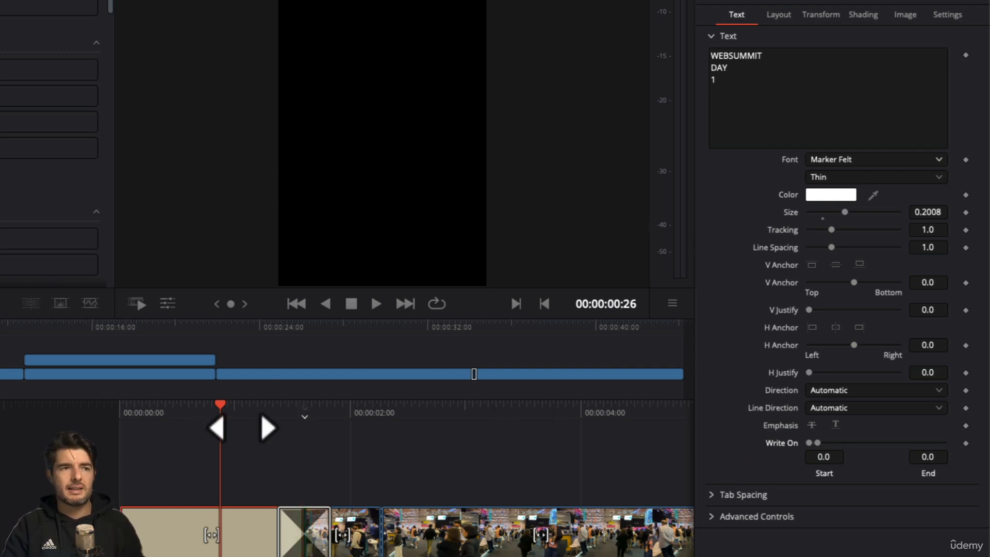
drag(240, 426, 494, 402)
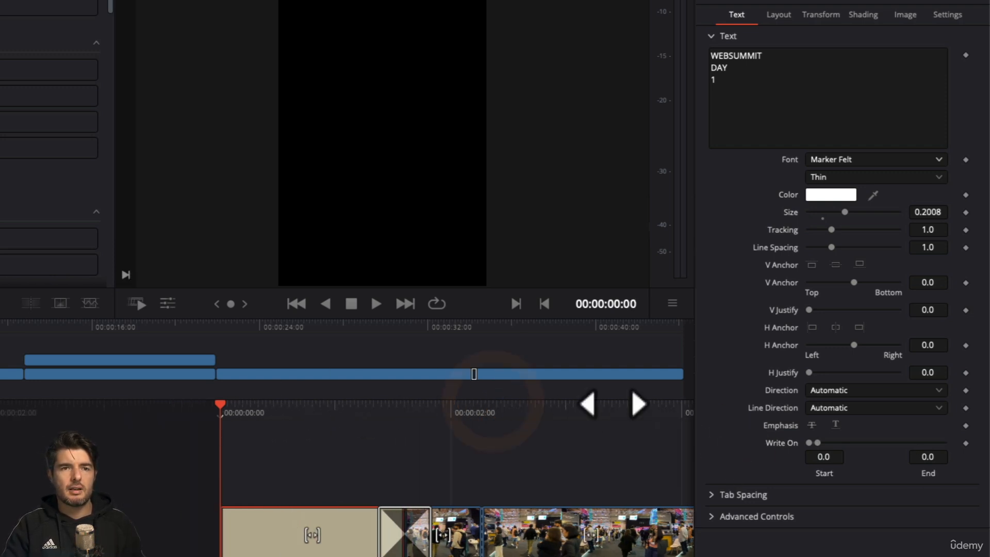
click(966, 443)
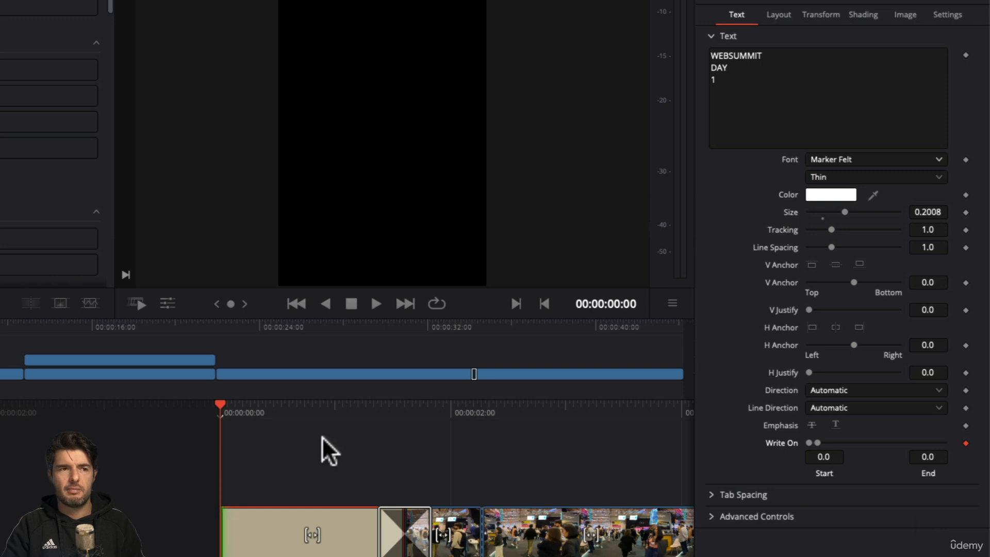
drag(309, 416, 214, 417)
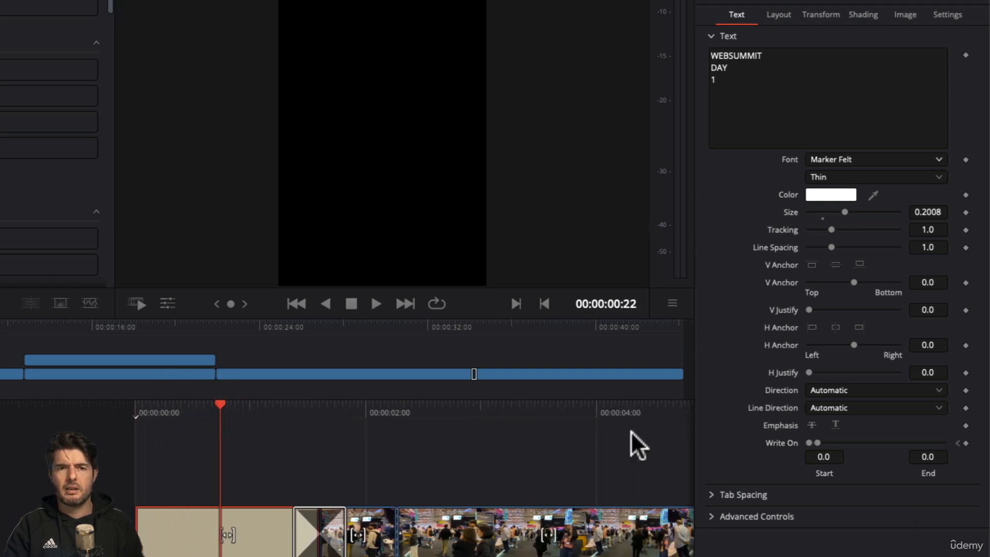
drag(818, 442, 951, 435)
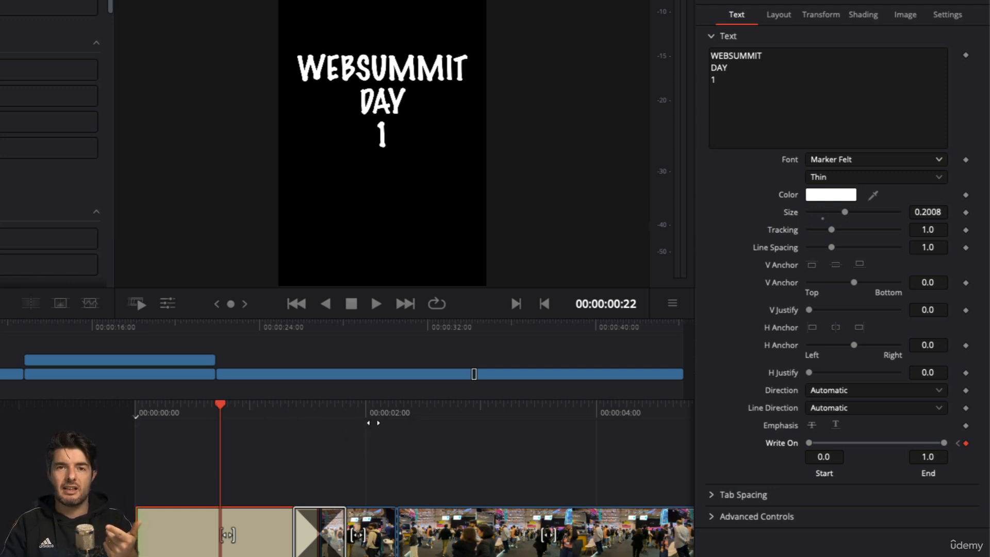
Step: Play the write-on title animation from the start of the timeline through the Cross Dissolve
drag(250, 418, 401, 436)
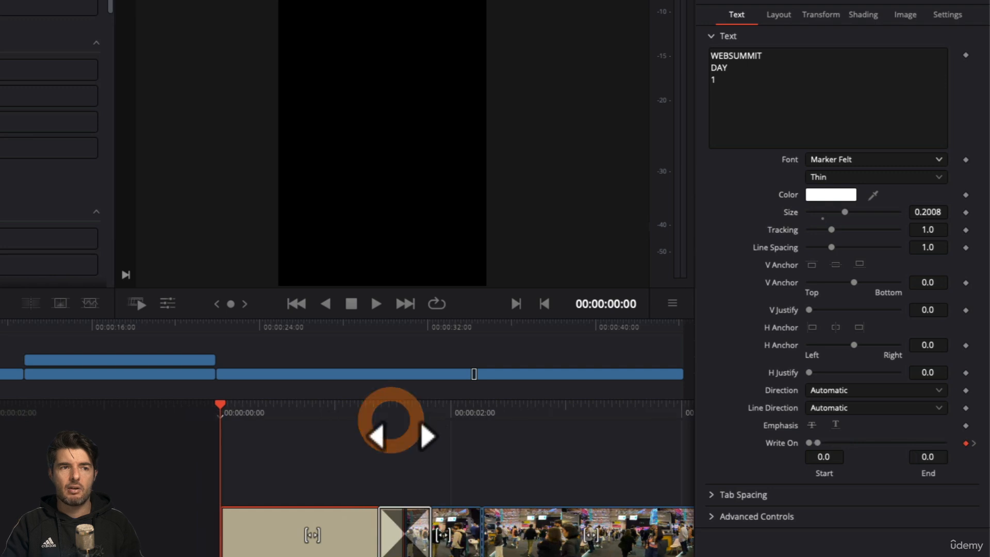
key(space)
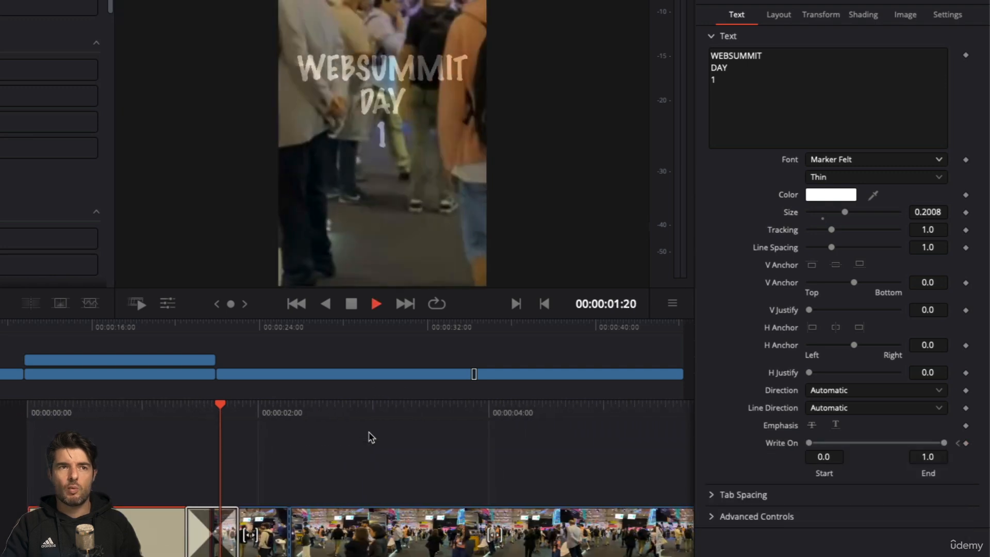
key(space)
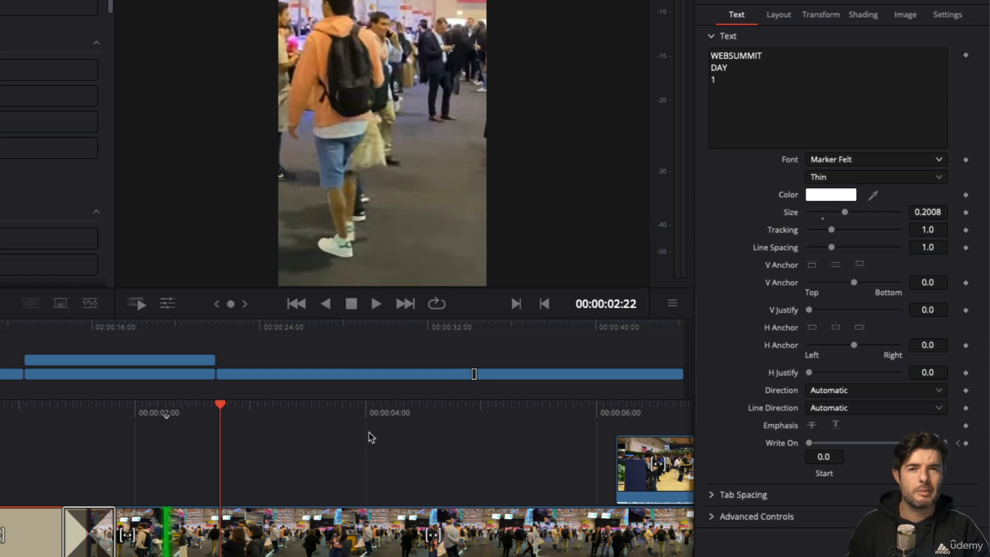
Step: Select both stacked clips of the split-screen section and place the playhead where they begin, at 00:00:12:22
drag(400, 419, 0, 425)
drag(518, 414, 27, 414)
drag(397, 426, 98, 427)
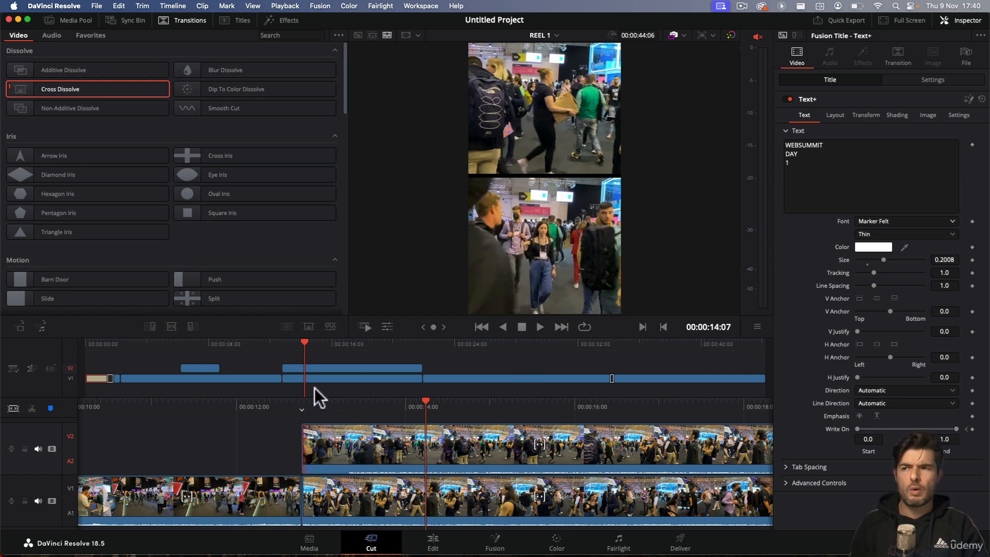
drag(325, 359, 360, 391)
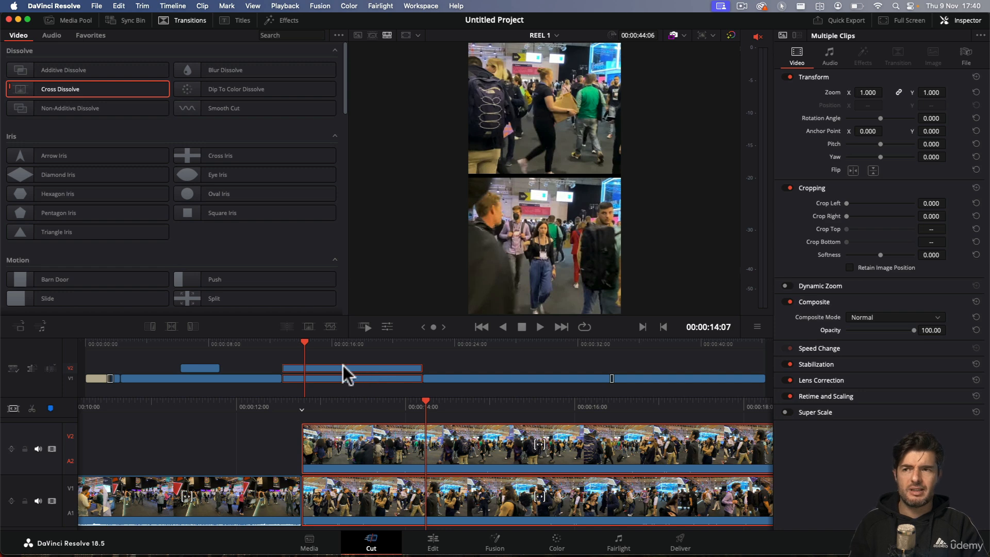
mouse_move(329, 352)
mouse_down()
mouse_move(354, 385)
mouse_move(345, 354)
mouse_up()
click(326, 348)
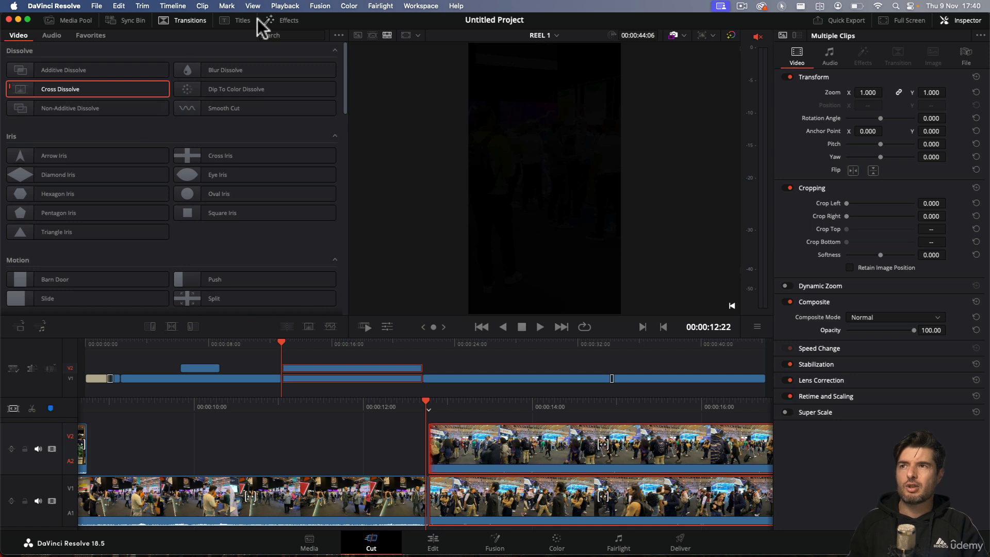
Step: Insert a Text+ title on V1 before the split-screen clips and move both clips above it onto V2 and V3
click(239, 20)
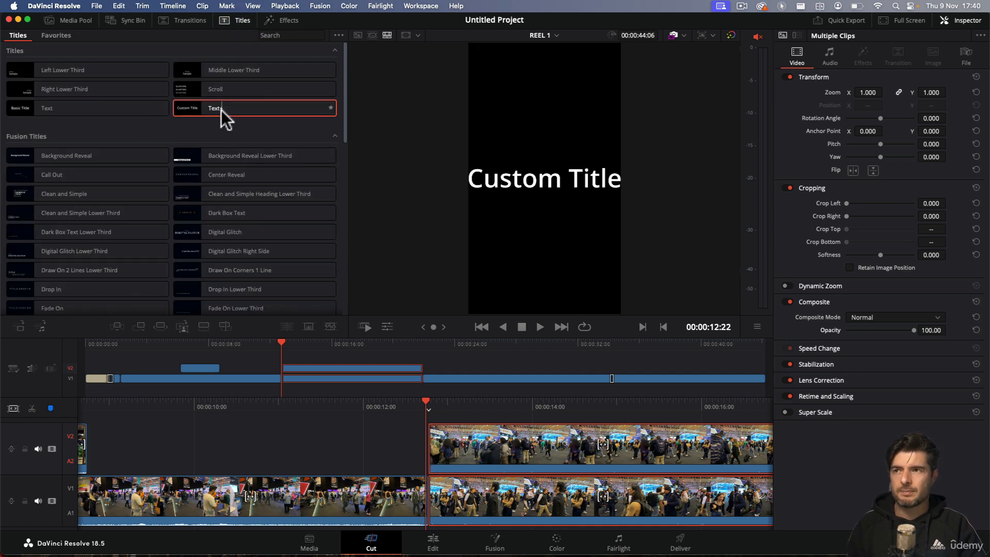
drag(221, 109, 278, 384)
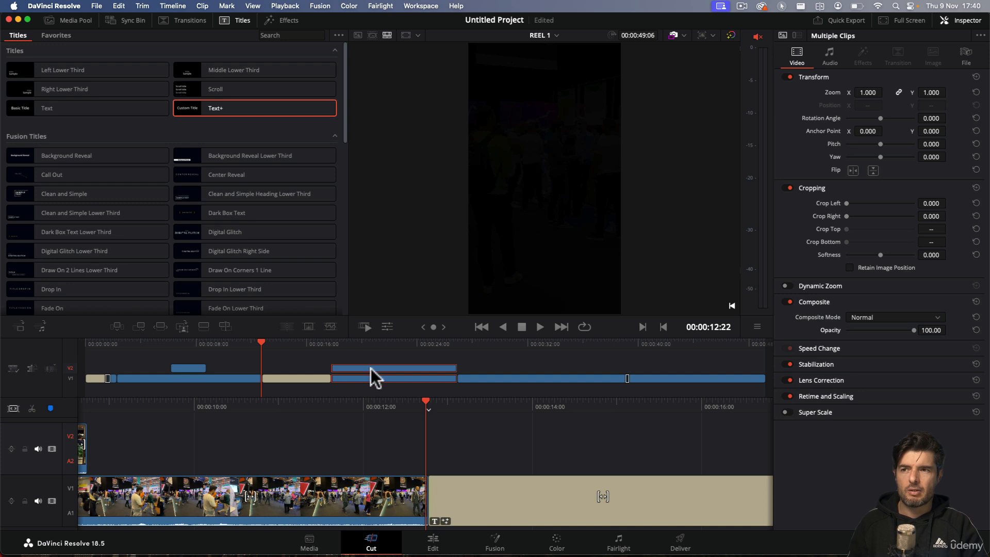
drag(372, 375, 315, 374)
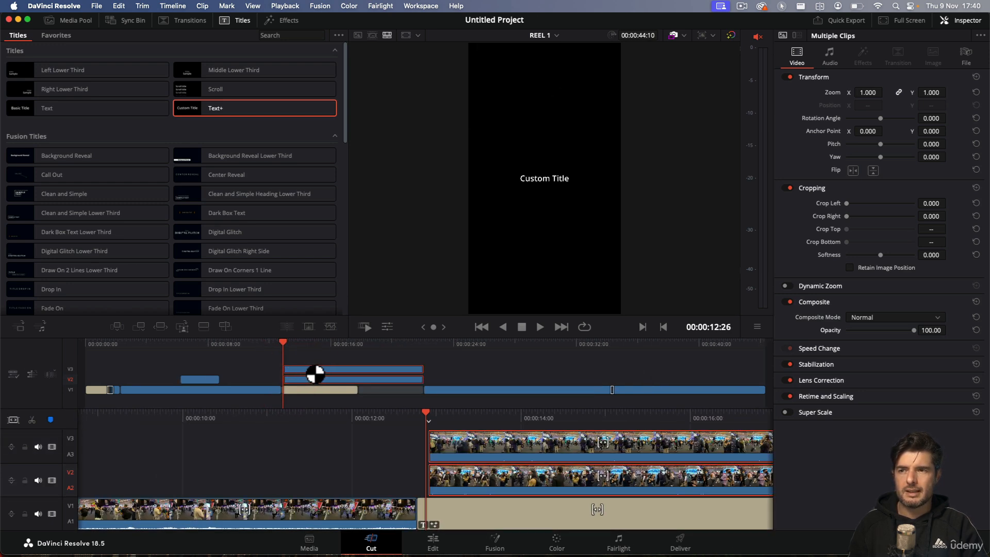
Step: Delete the gap after the new Text+ title and trim the title's ends to match the split-screen clips above
click(411, 391)
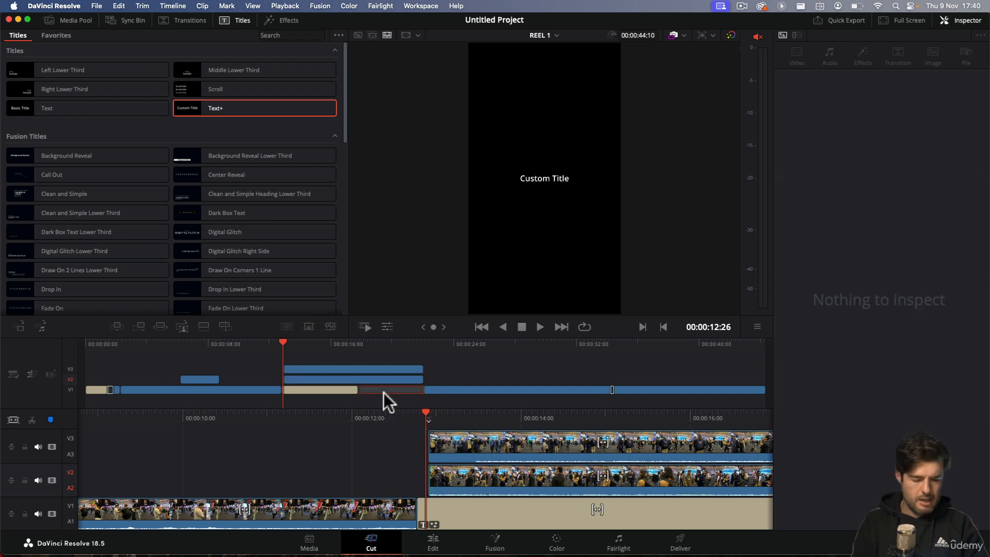
key(BackSpace)
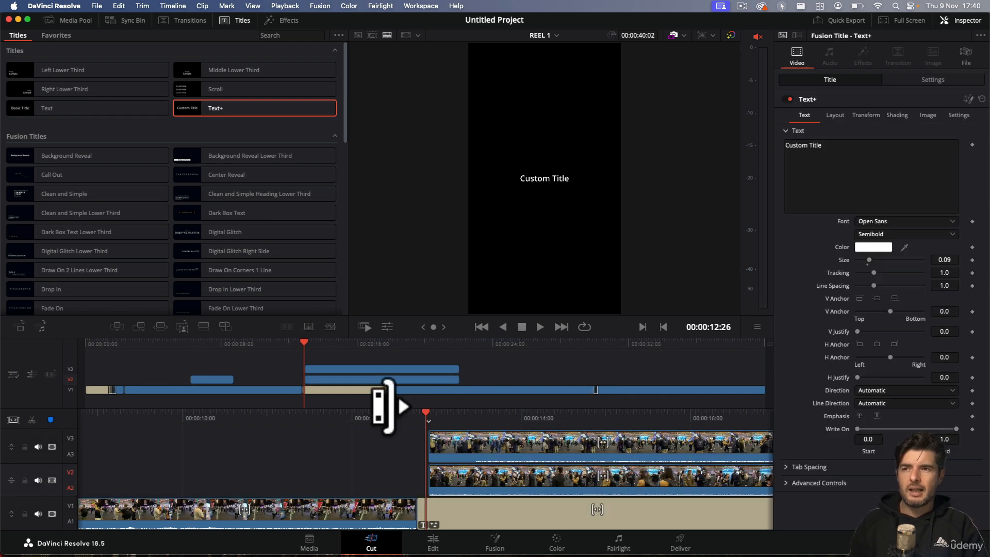
drag(386, 404, 453, 397)
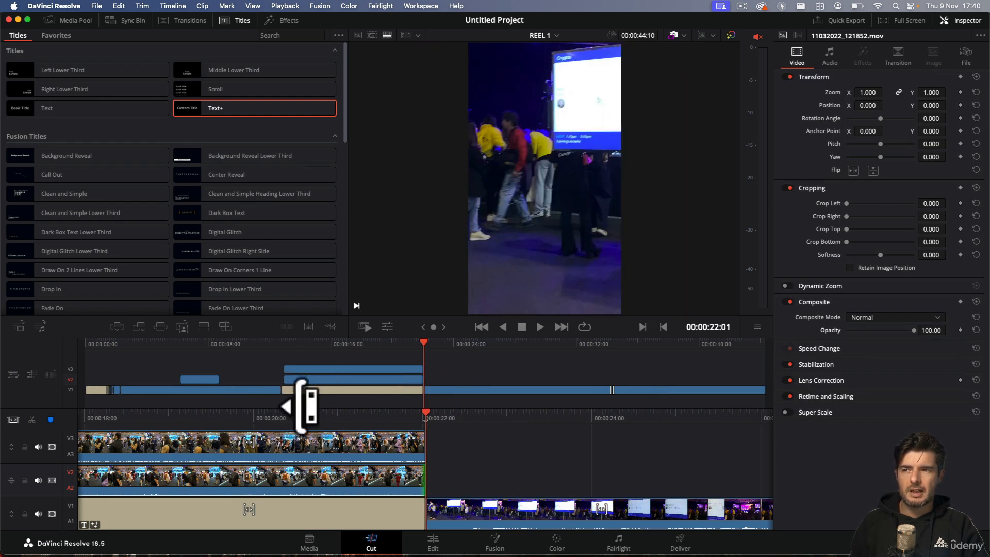
drag(299, 405, 308, 407)
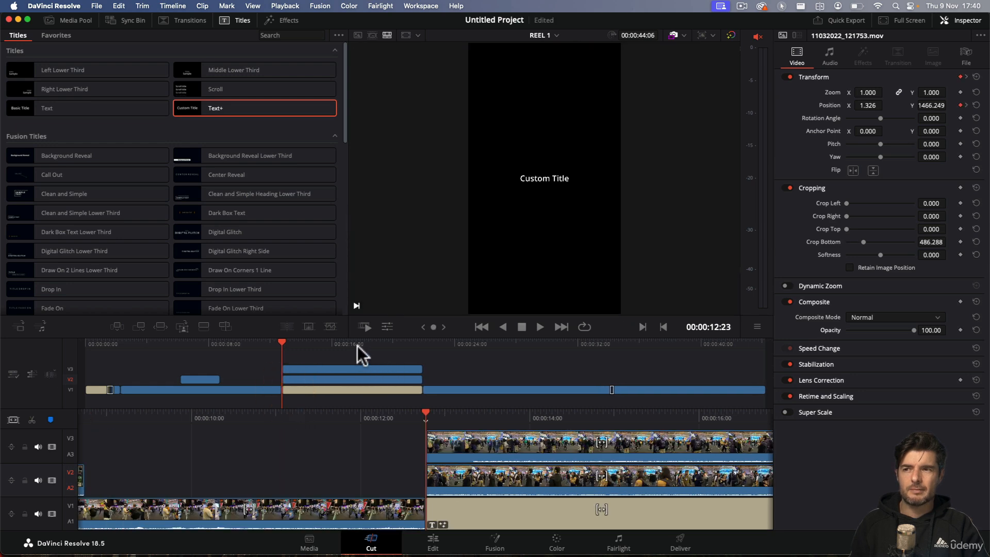
Step: Select the Text+ title under the split-screen clips at 00:00:17:03 and disable tracks V3 and V2 to reveal it
drag(332, 350, 358, 379)
click(360, 391)
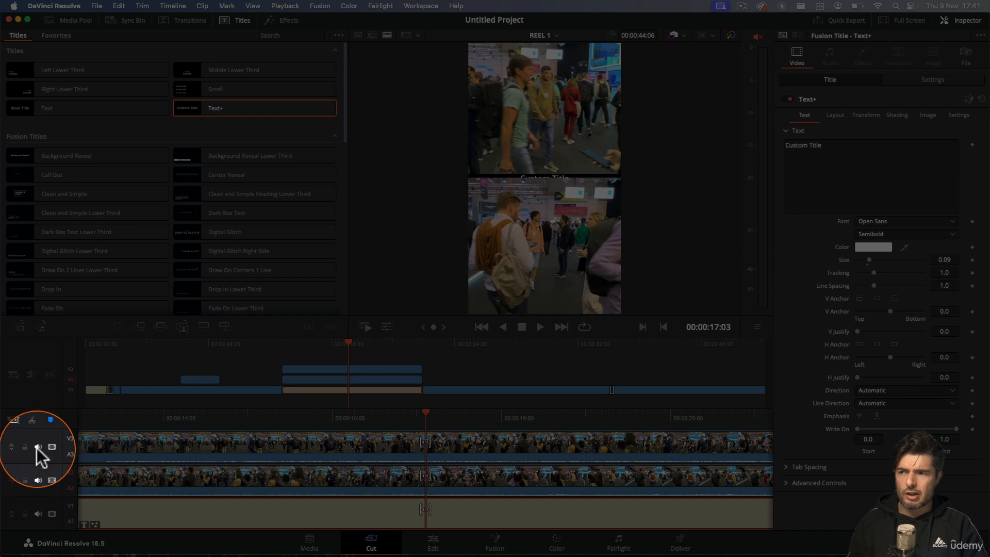
click(52, 447)
click(52, 480)
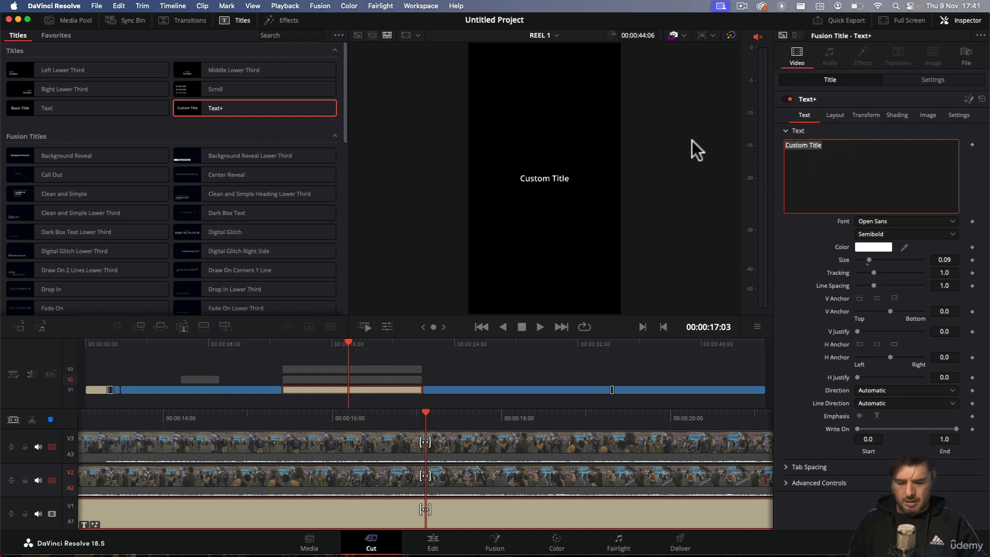
Step: Replace the title's text with PEOPLE and WALKING on two lines and enlarge it to size 0.1969
text(PEOPLE)
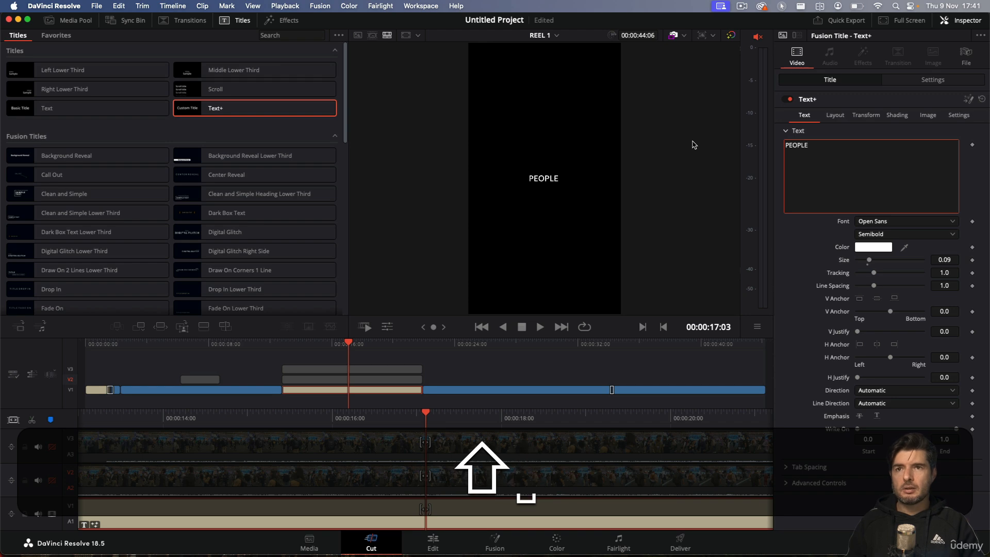
key(Return)
text(WALKING)
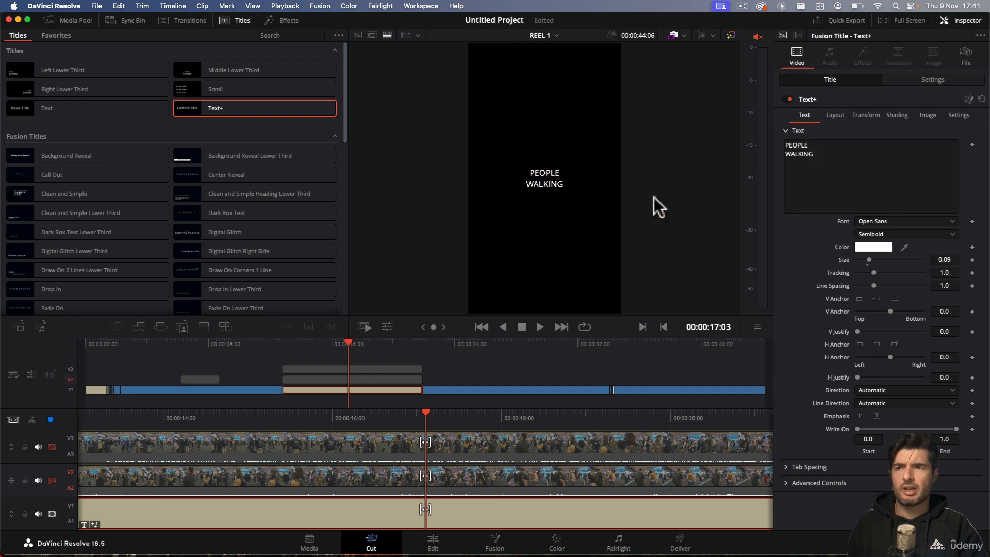
drag(868, 263, 884, 260)
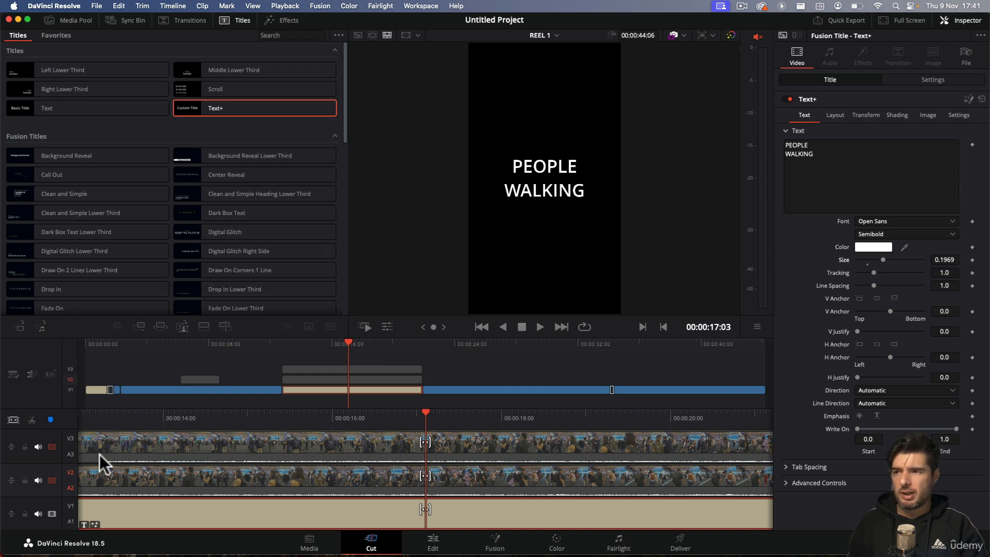
Step: Re-enable tracks V2 and V3 so the split-screen clips show again
click(38, 480)
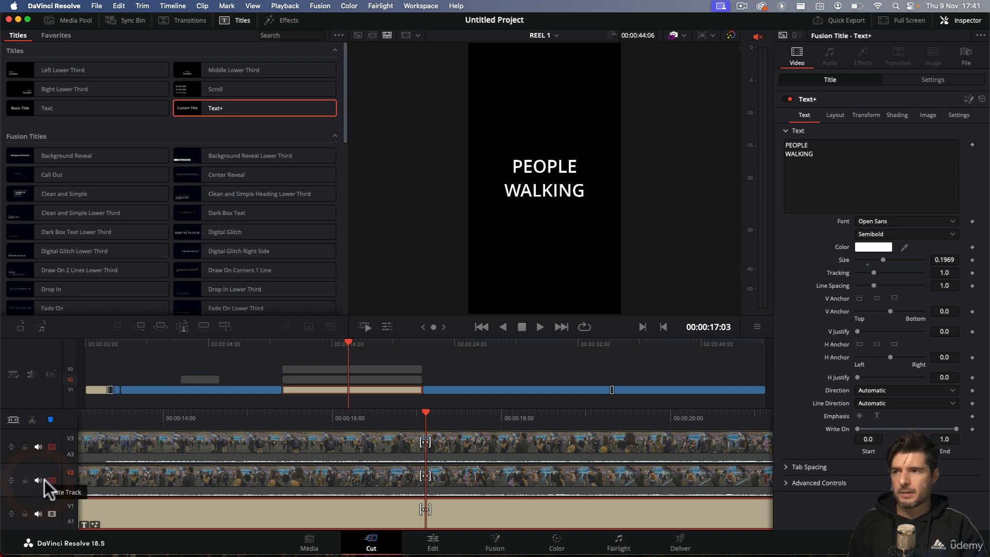
click(52, 480)
click(52, 446)
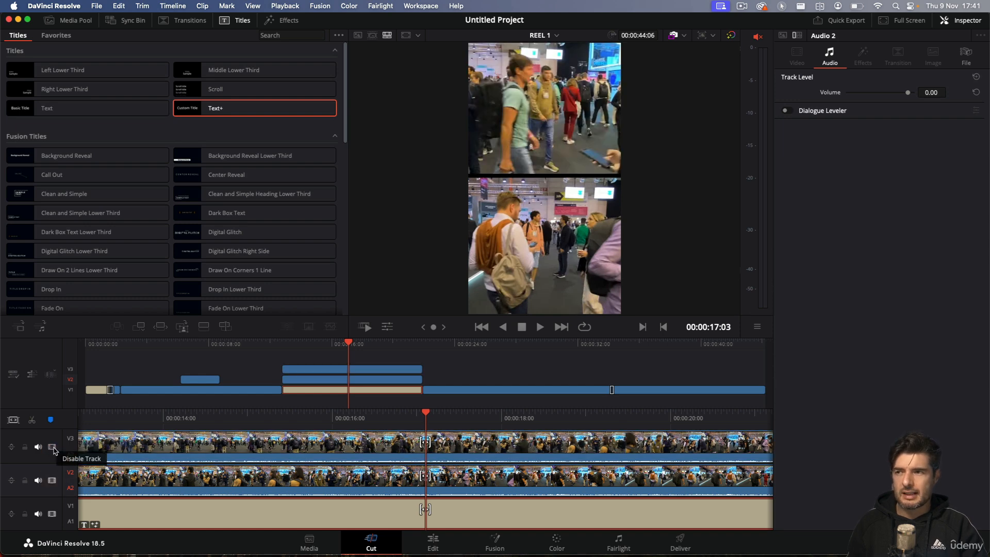
click(52, 447)
click(52, 447)
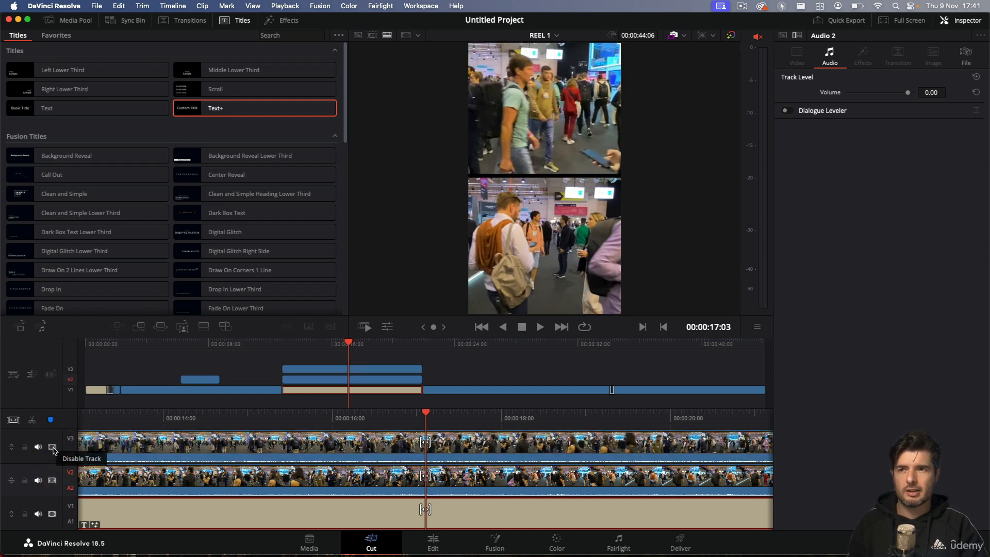
Step: Play the timeline from before the split-screen section up to 00:00:14:13 to review the clips over the title
click(255, 345)
click(240, 345)
key(space)
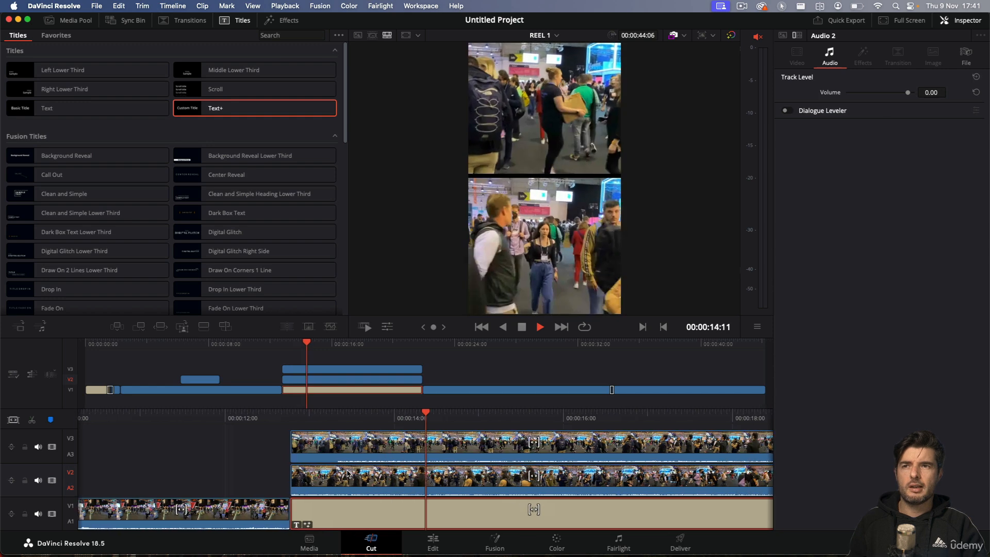
key(space)
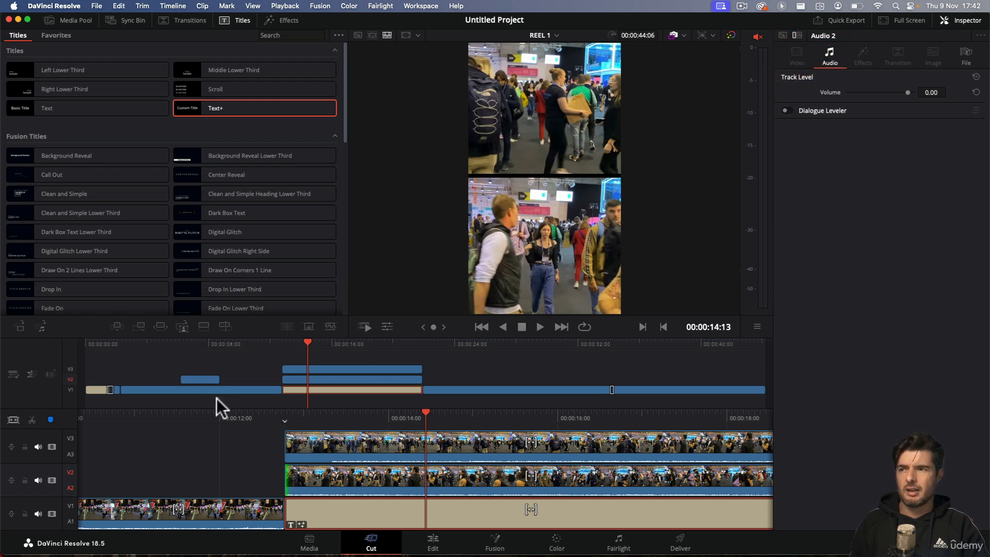
Step: Examine the PEOPLE WALKING title's Advanced Controls, Layout, Transform and Shading settings
click(328, 513)
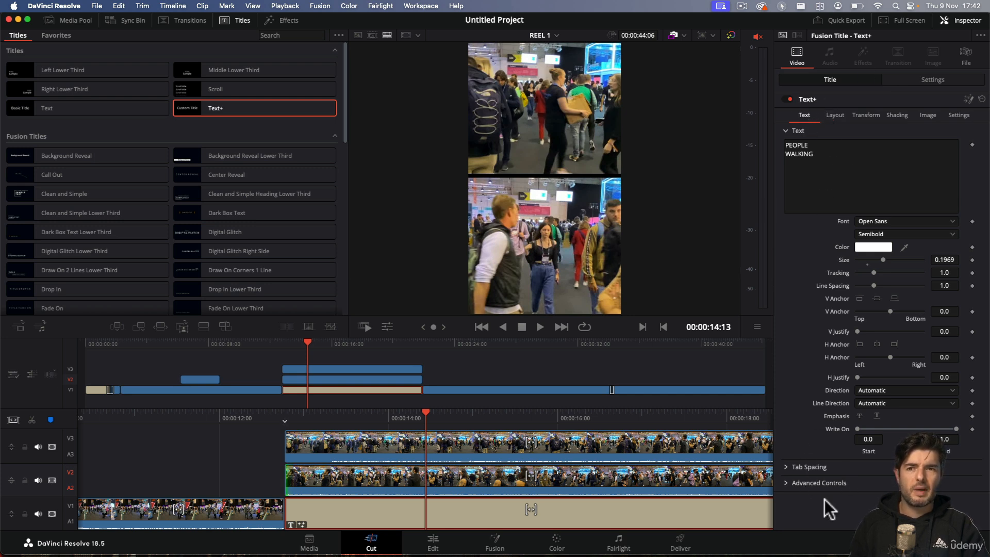
click(787, 484)
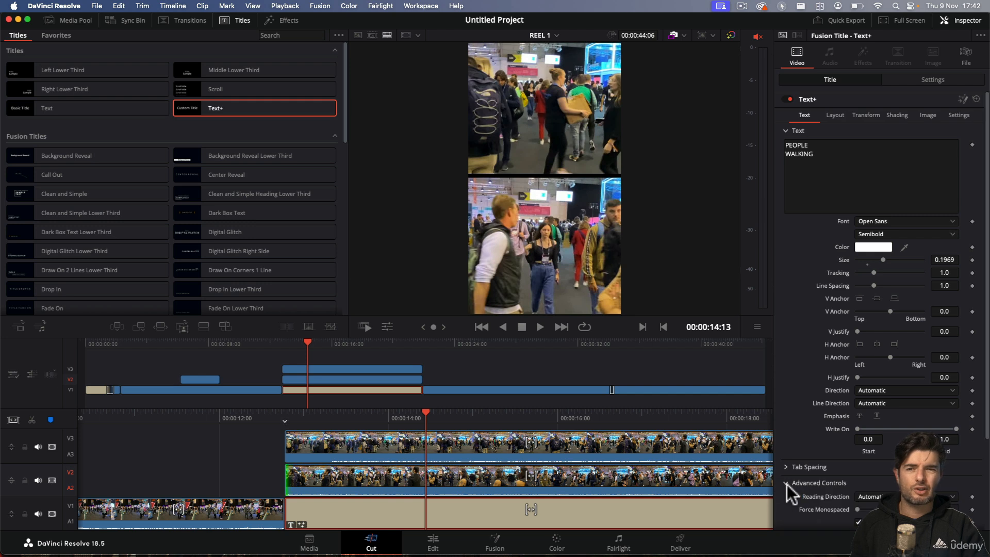
click(787, 483)
click(835, 116)
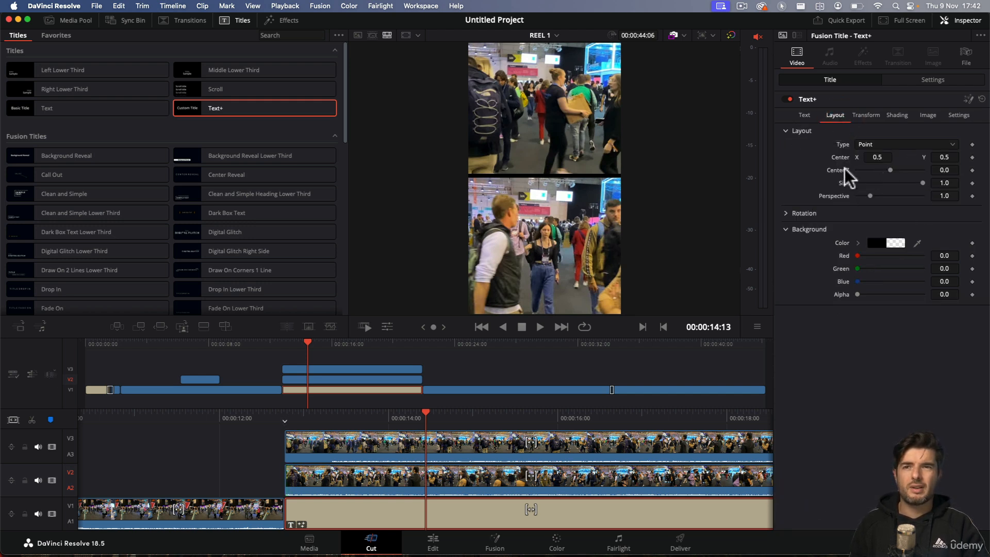
click(866, 115)
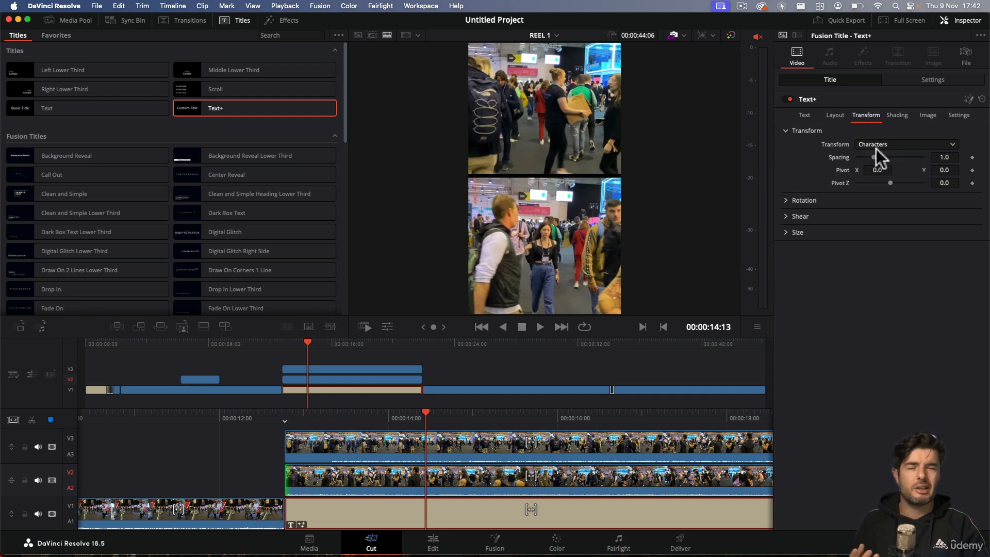
click(900, 115)
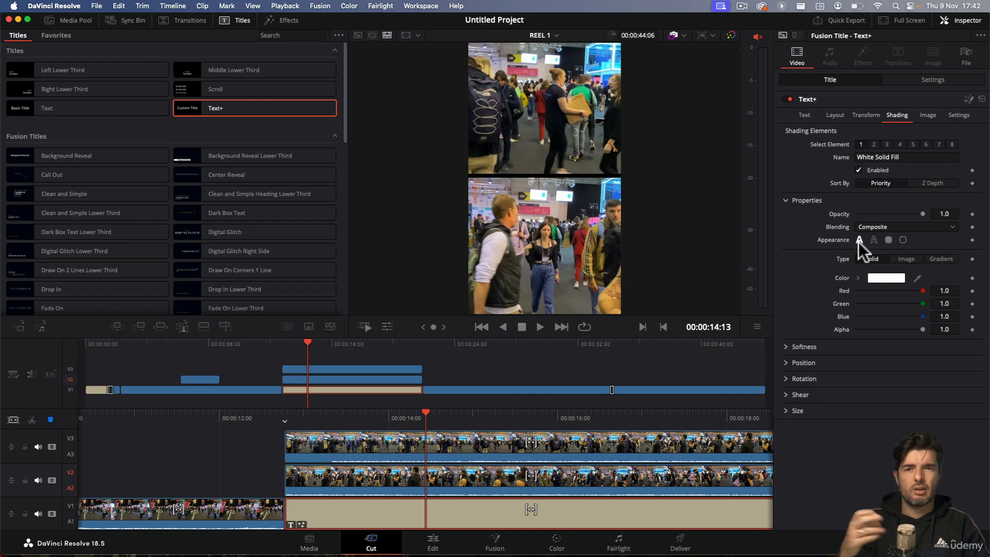
Step: Add a Text+ title on V2 after the split-screen section, starting at about 00:00:24, and select it with the playhead at 00:00:26:04
click(316, 355)
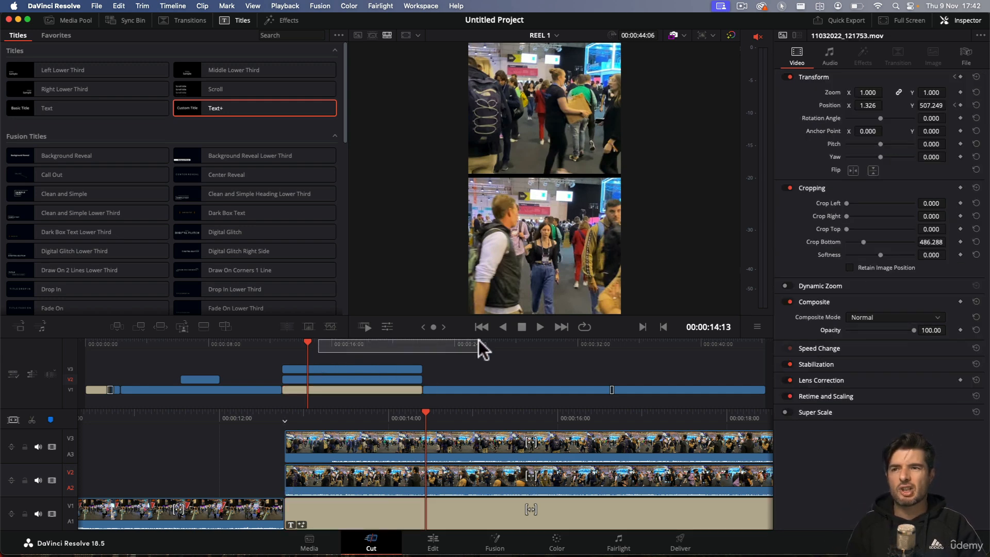
click(485, 345)
drag(484, 344, 441, 349)
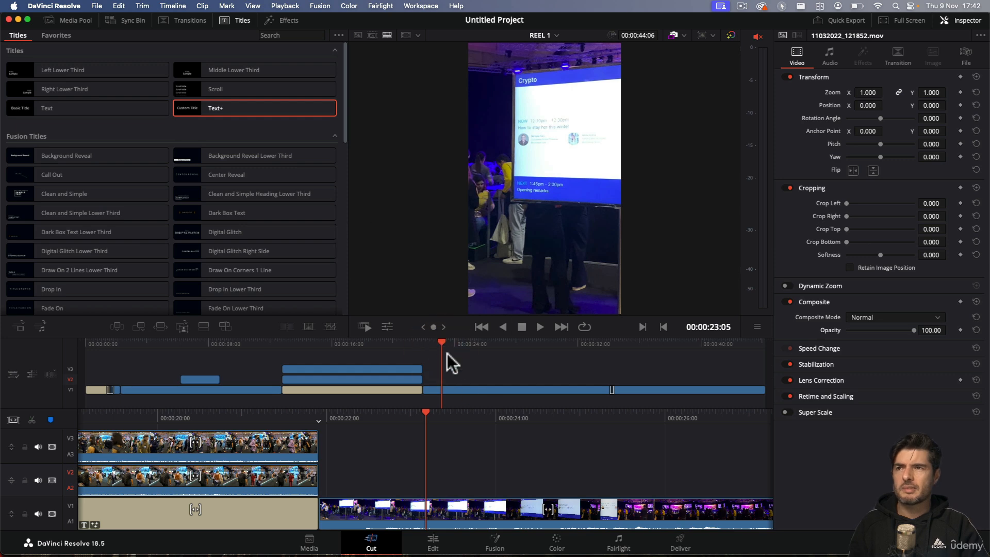
drag(220, 111, 459, 384)
drag(470, 342, 493, 359)
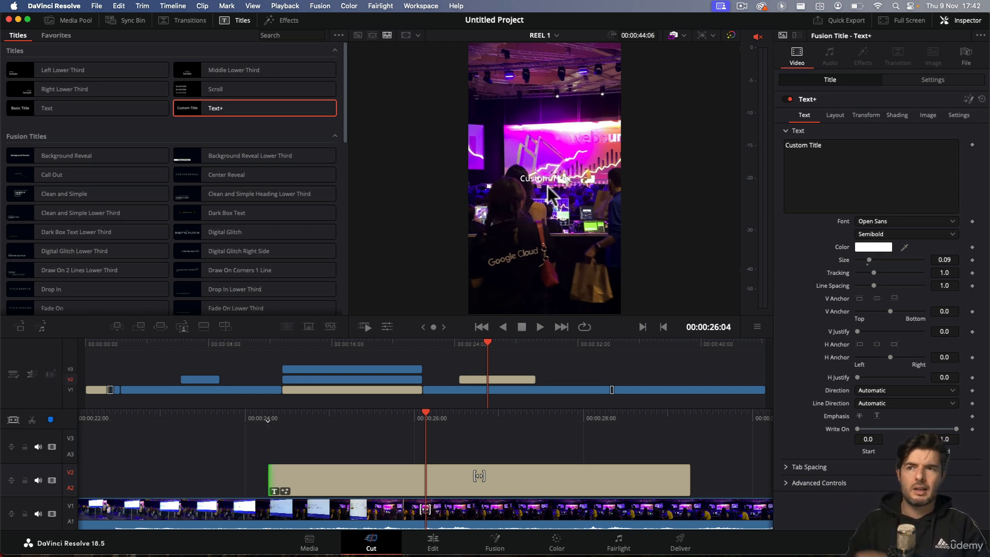
click(498, 380)
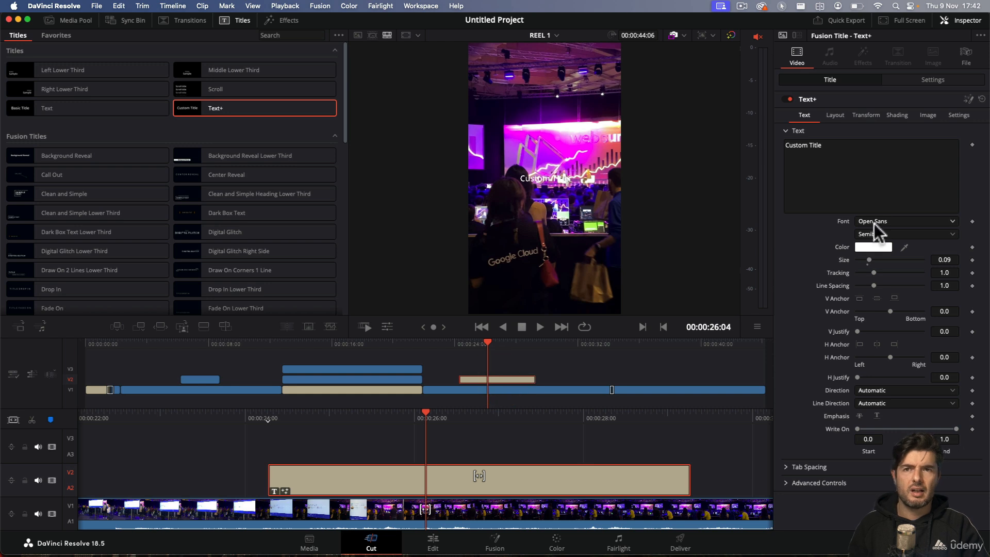
Step: Set the new title's font to Impact Regular and its size to 0.2047
click(897, 222)
click(900, 294)
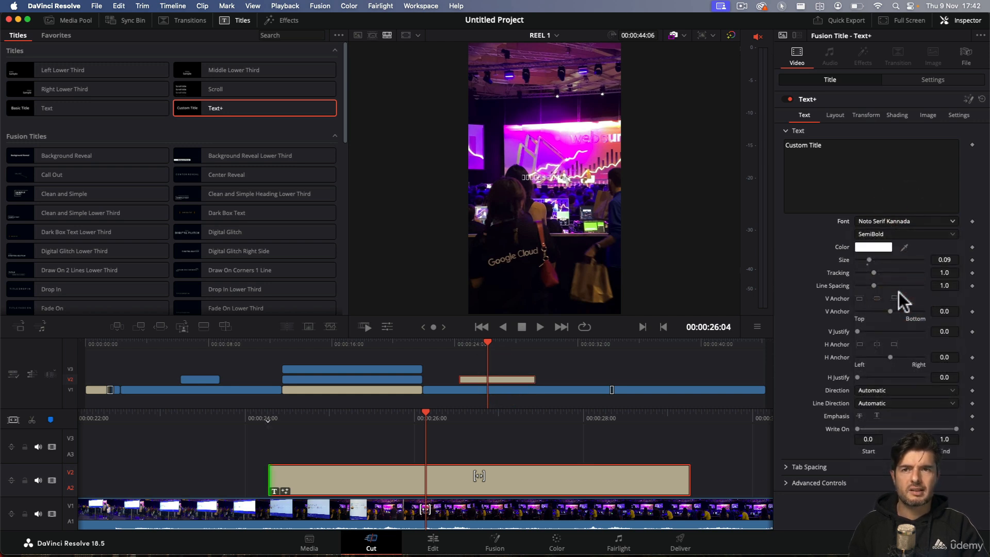
click(914, 222)
scroll(897, 319, up, 15)
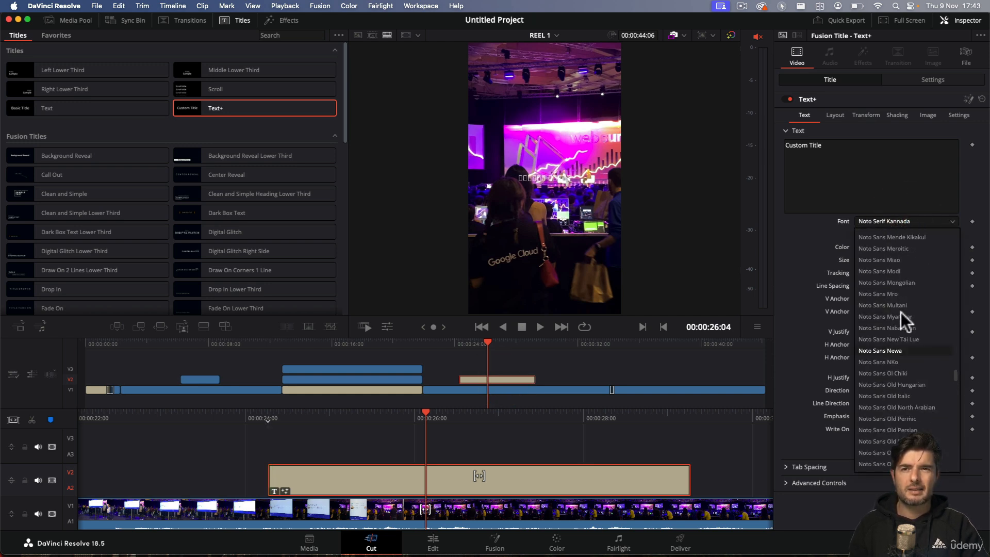
scroll(882, 343, up, 15)
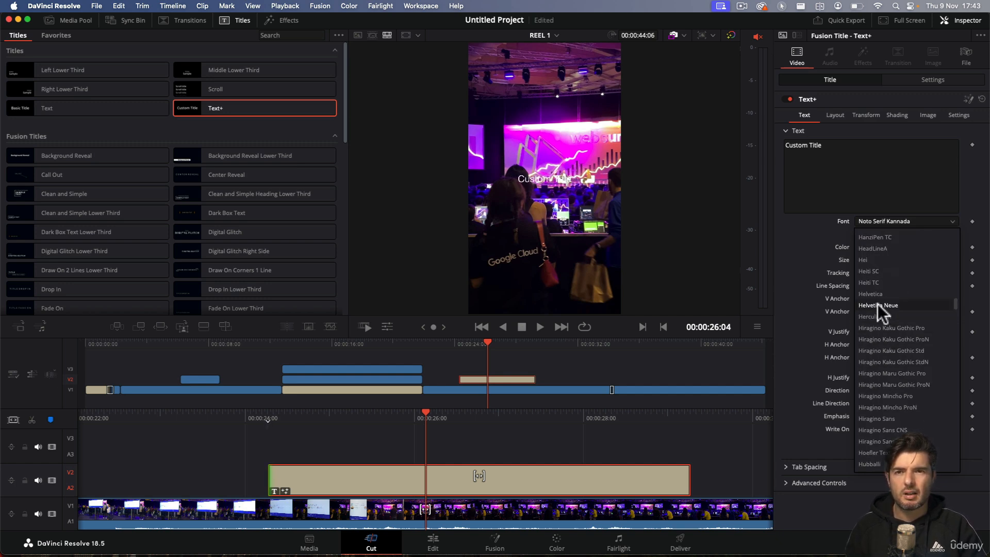
scroll(876, 290, up, 3)
scroll(889, 345, down, 7)
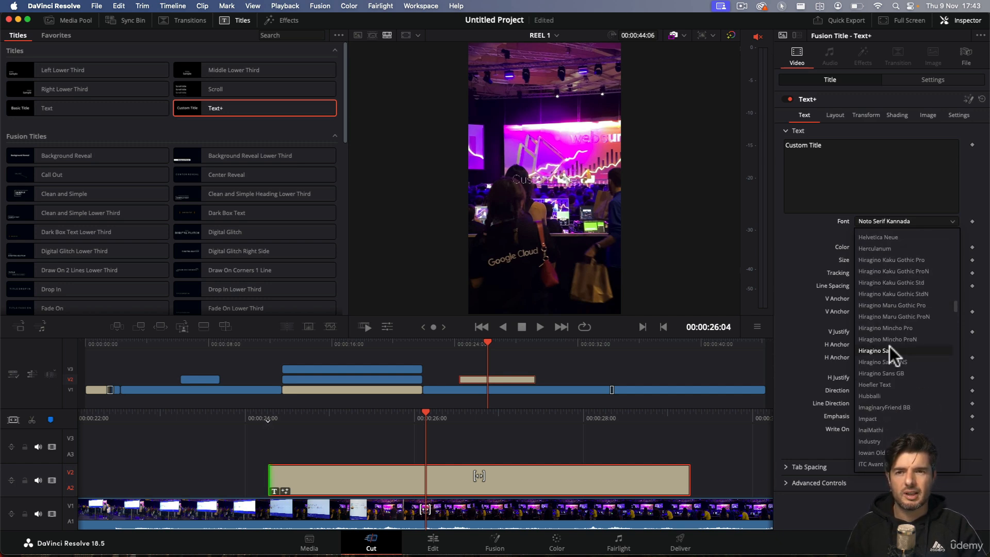
click(879, 312)
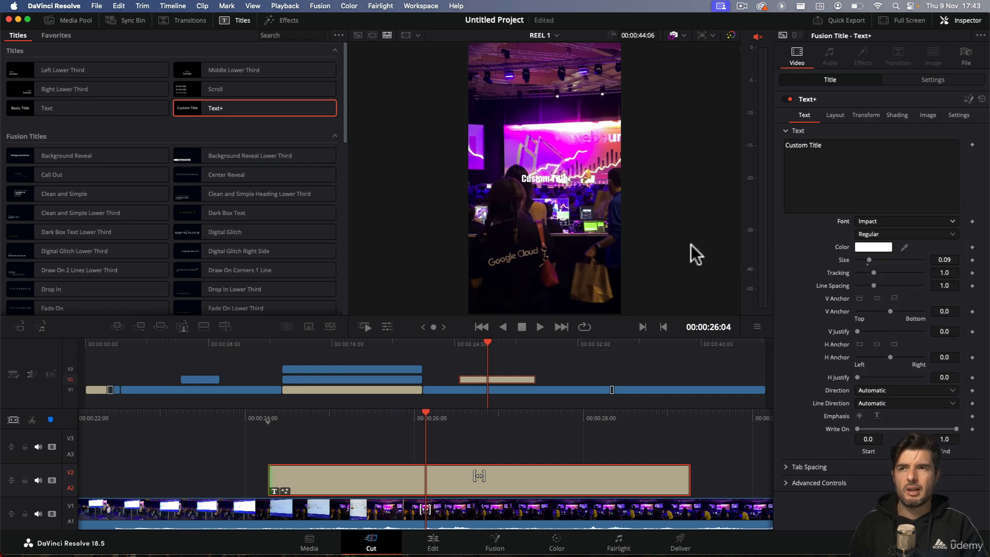
drag(871, 261, 883, 261)
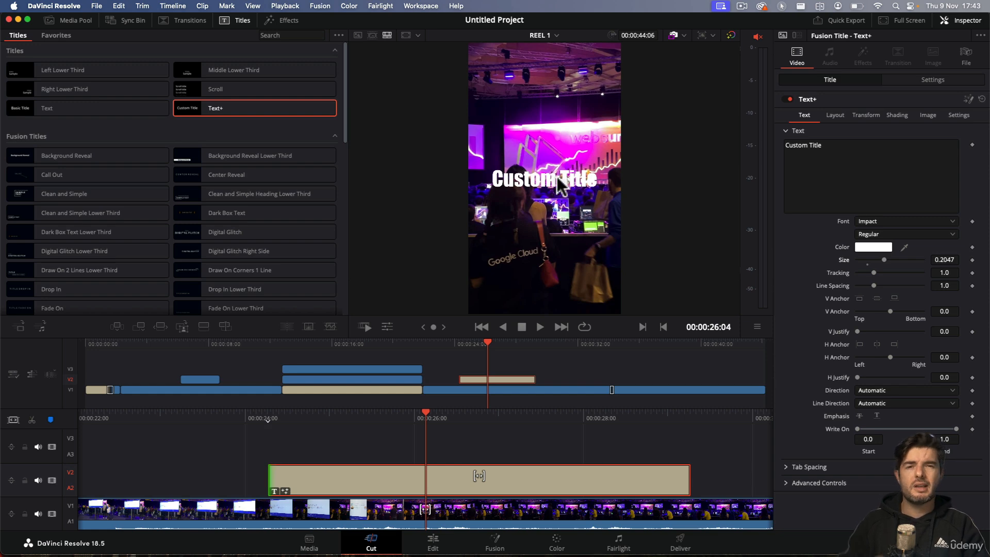
Step: Try orange and light blue fill colours for the title's shading element 1, ending with white at 100% brightness
click(897, 115)
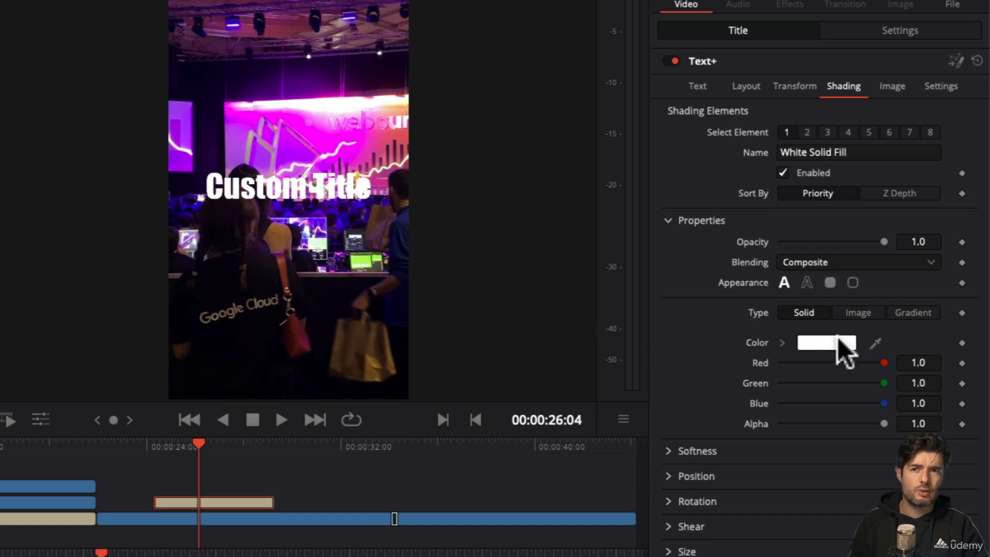
click(824, 342)
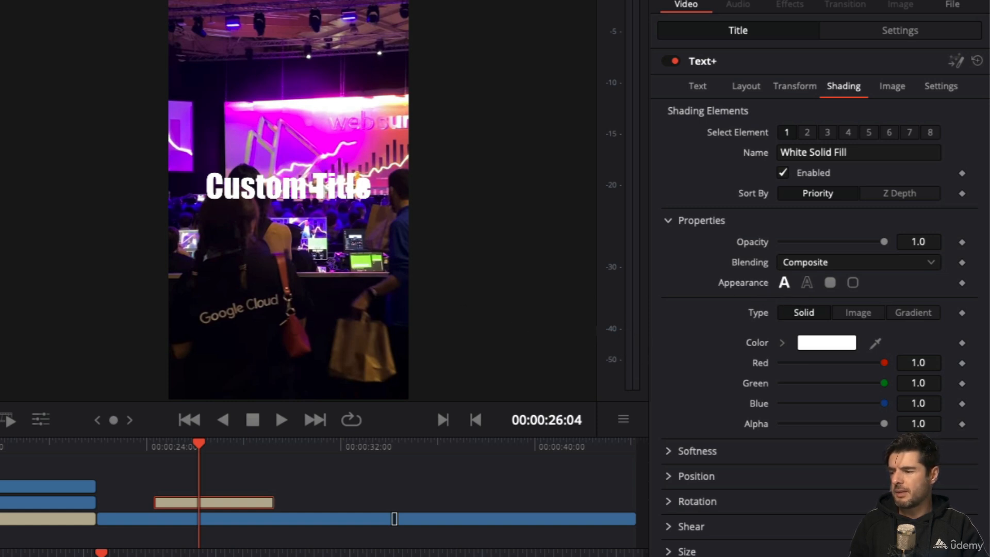
click(544, 222)
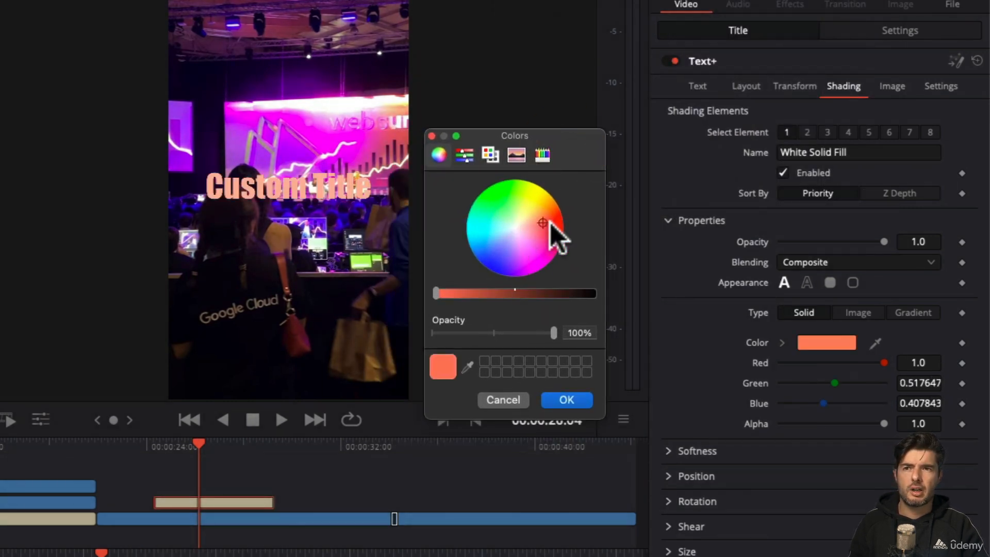
drag(549, 222, 498, 243)
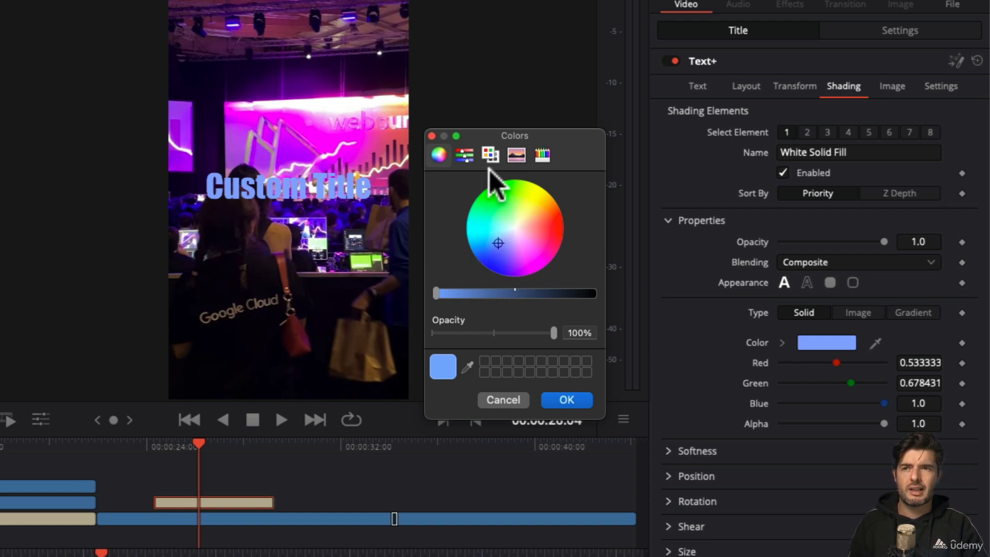
click(473, 156)
scroll(488, 259, down, 5)
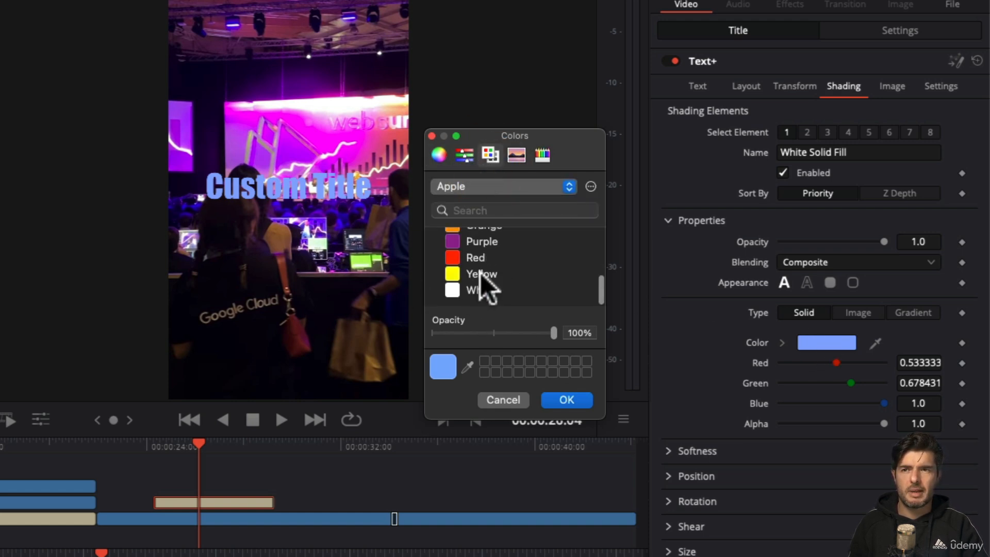
scroll(480, 273, up, 2)
click(463, 157)
click(550, 245)
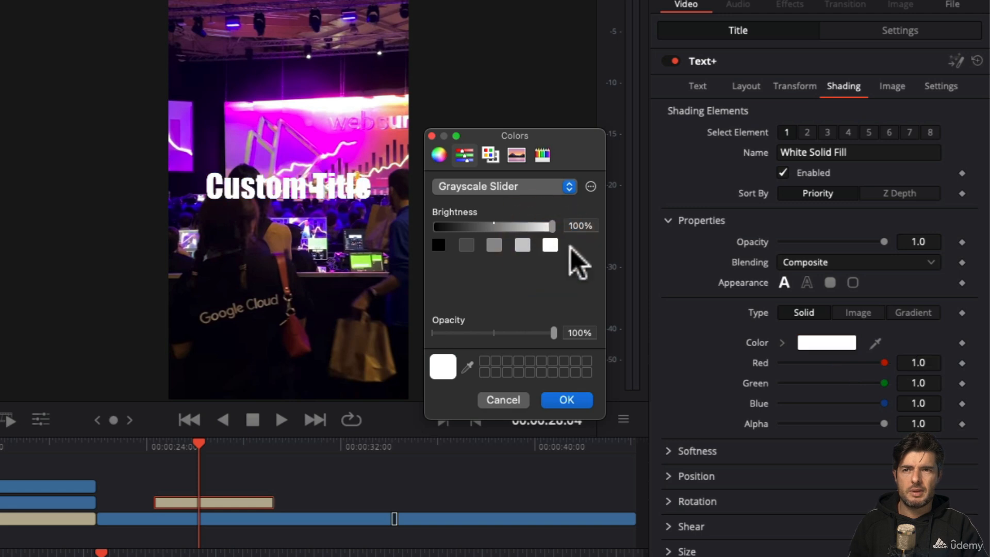
click(552, 397)
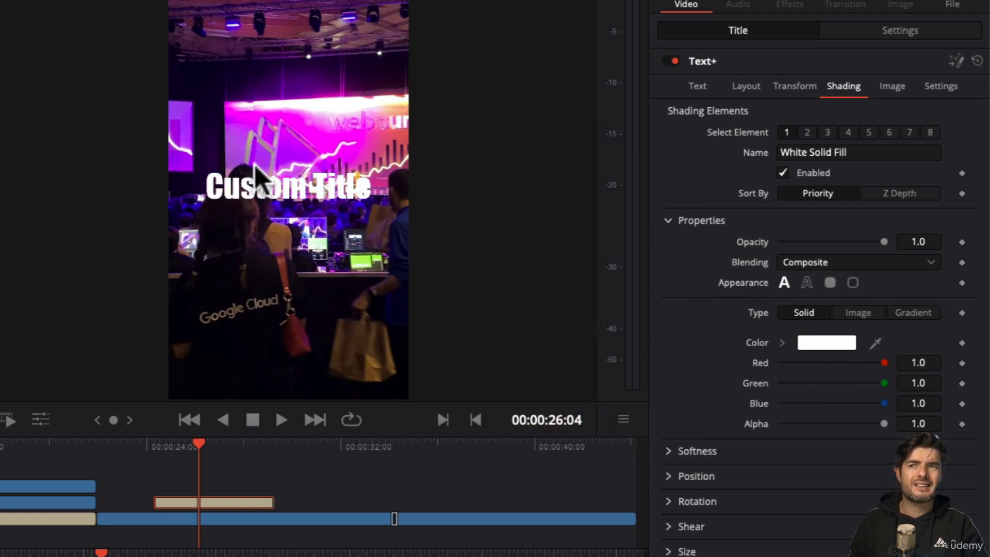
Step: Try the text outline appearance on shading element 1 and switch it back to Text Fill
click(807, 284)
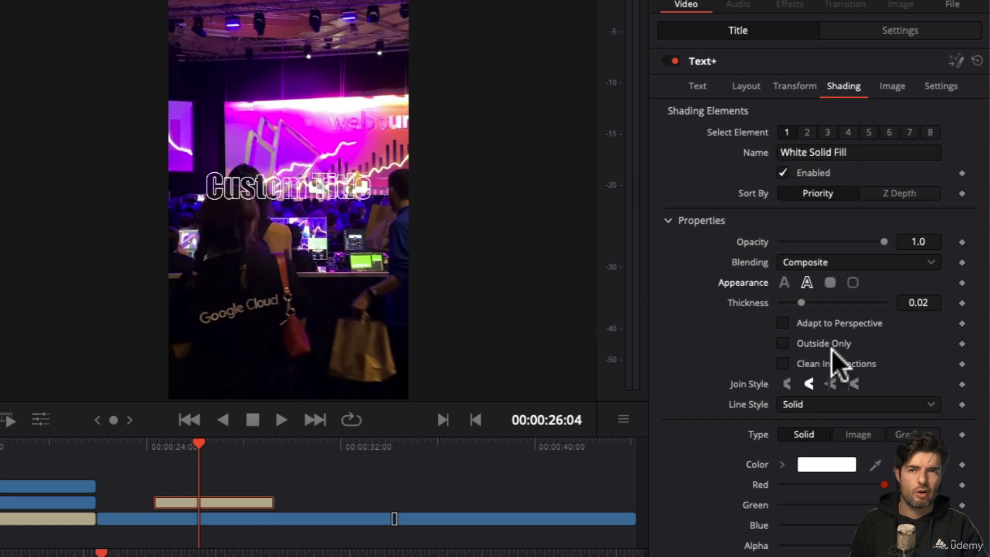
click(784, 285)
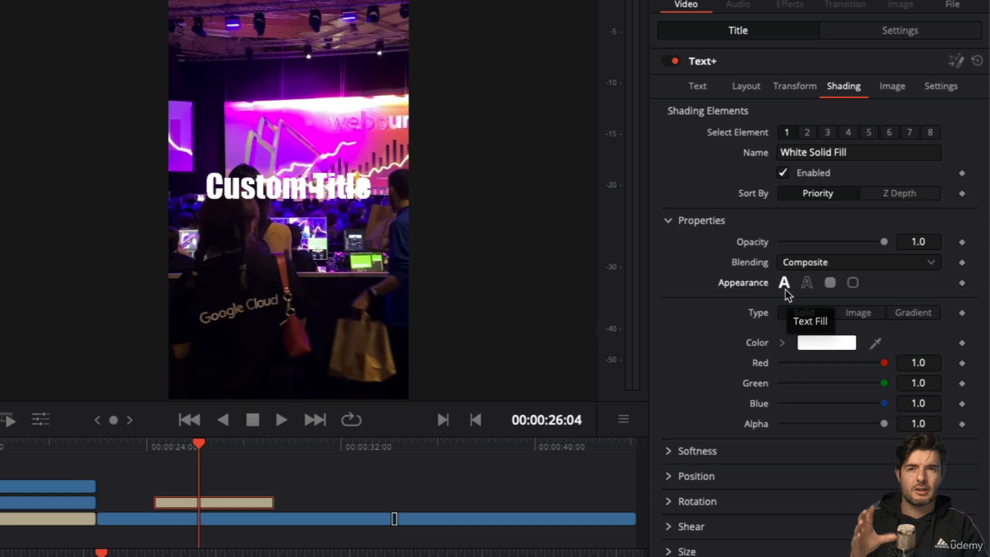
Step: Enable shading element 2 on the title as a text outline with a thickness of 0.052
click(807, 132)
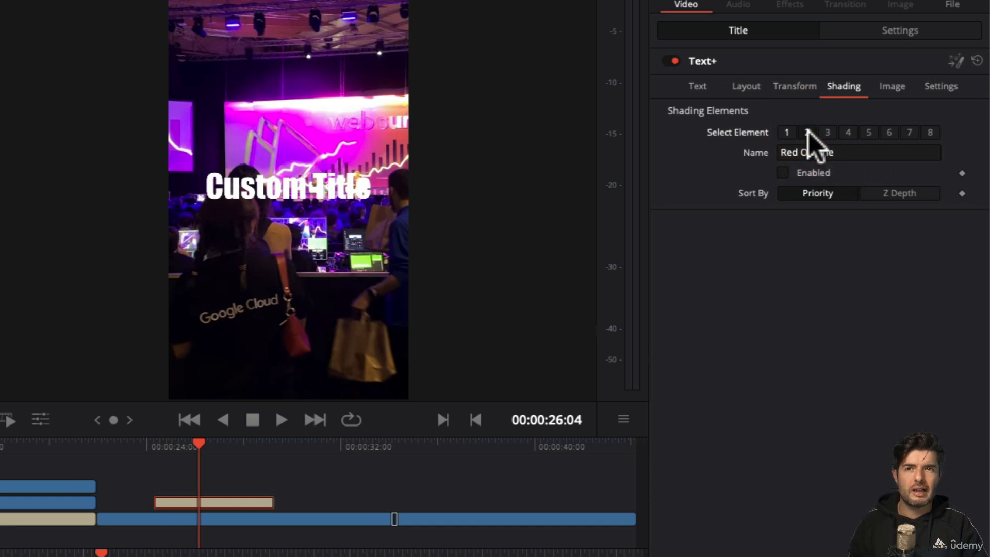
click(783, 174)
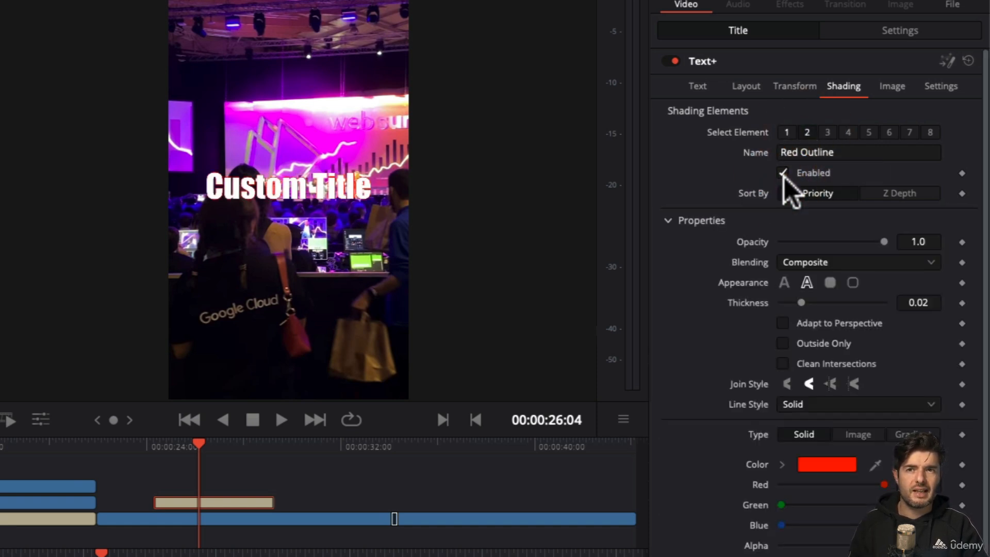
click(807, 283)
drag(800, 300, 833, 296)
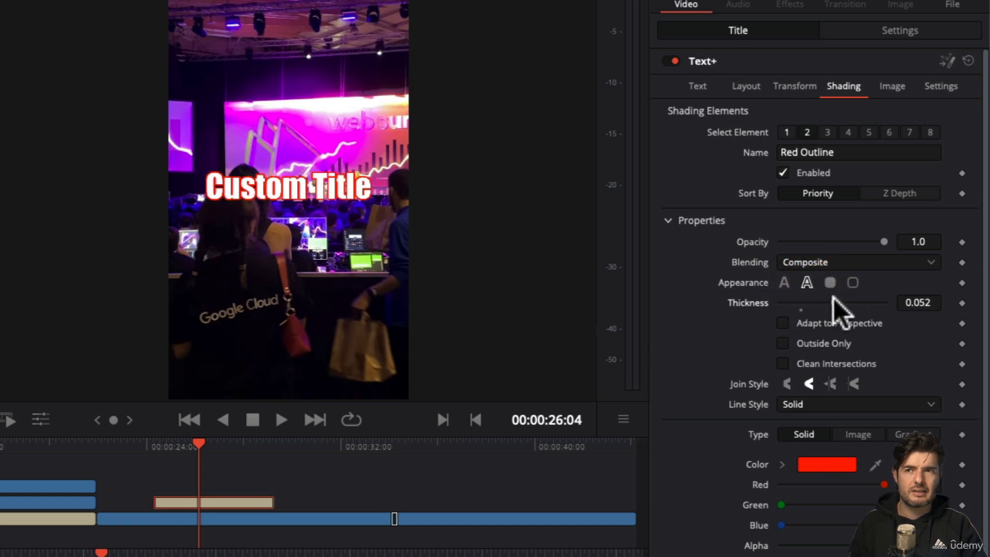
Step: Make the title's outline black at 0% brightness with a thickness of 0.1, and play the title section back from its start
click(840, 465)
click(442, 247)
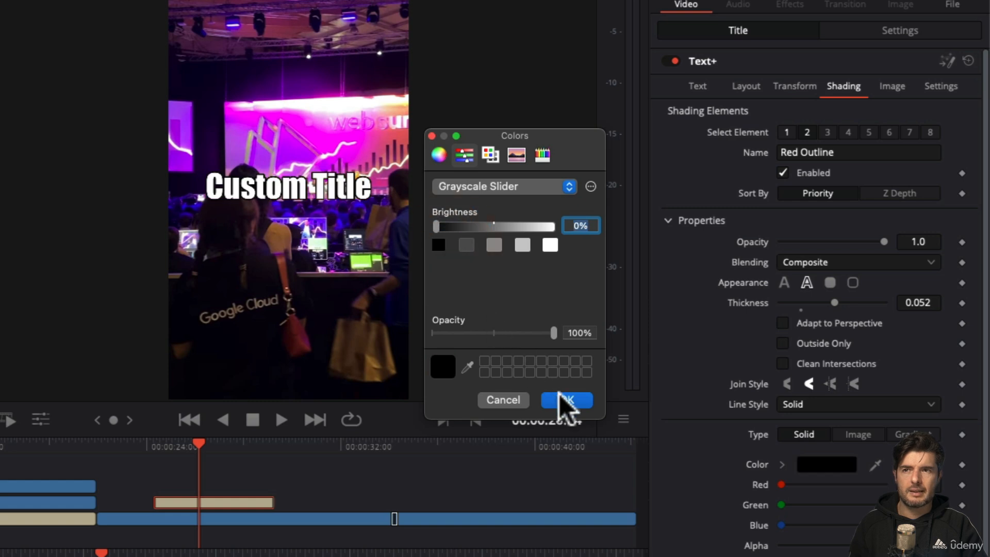
click(568, 398)
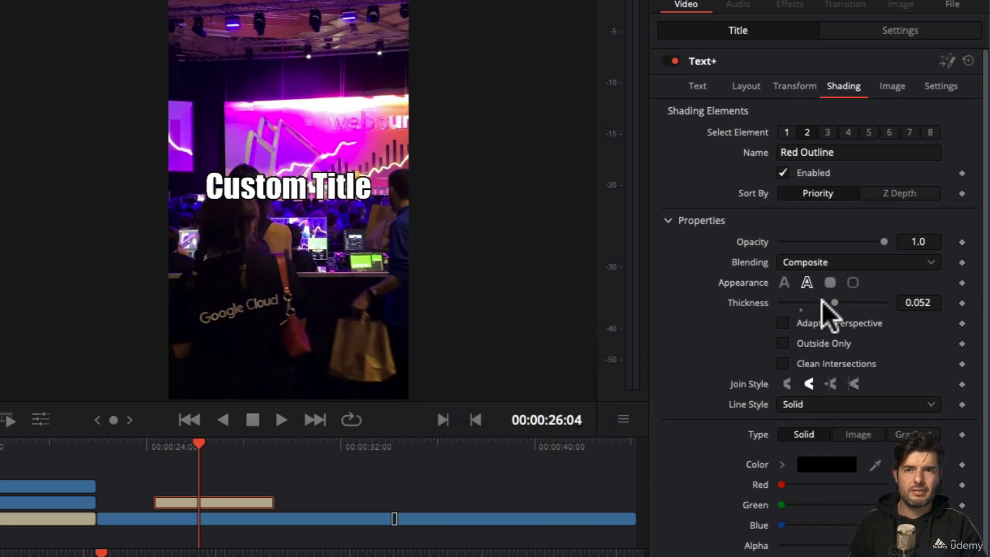
drag(835, 303, 909, 304)
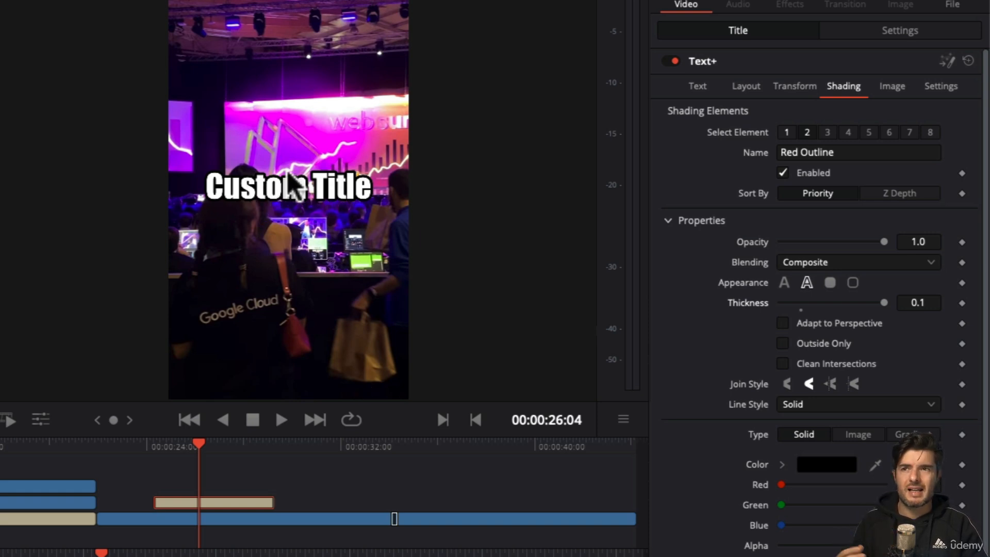
drag(192, 444, 149, 450)
key(space)
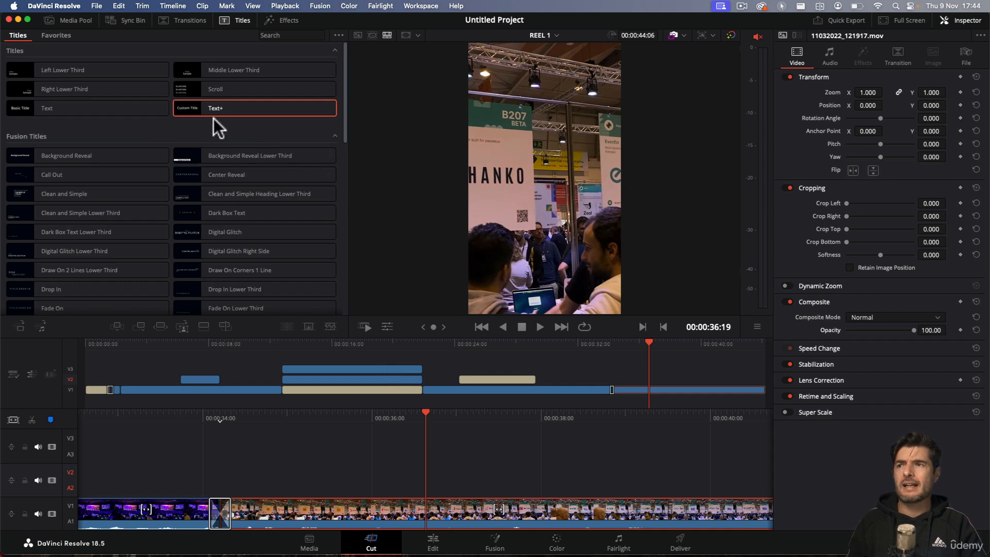
Step: Browse the video effects library and preview Fusion and Resolve FX effects such as Halation and Paper Edge on the last V1 clip
click(282, 24)
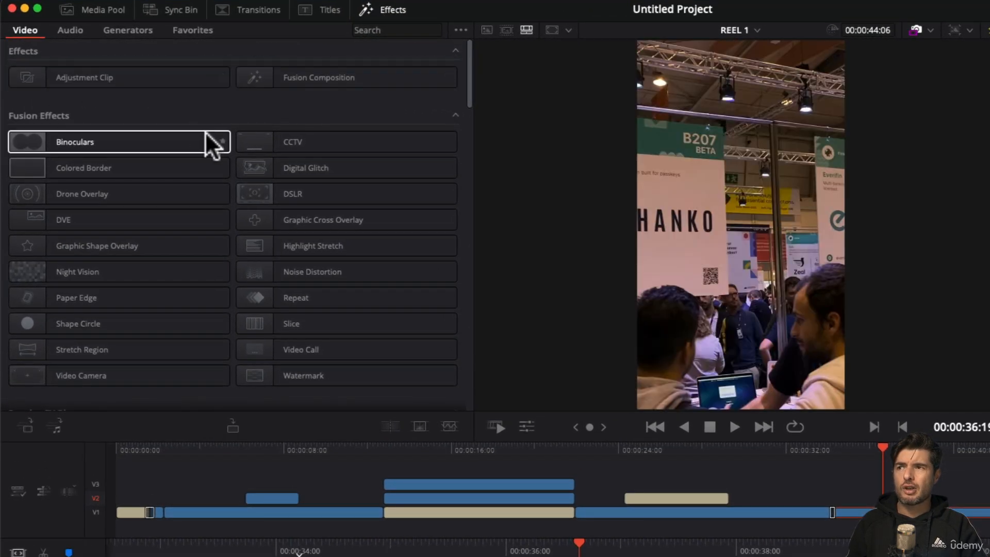
scroll(207, 132, down, 10)
scroll(201, 207, down, 5)
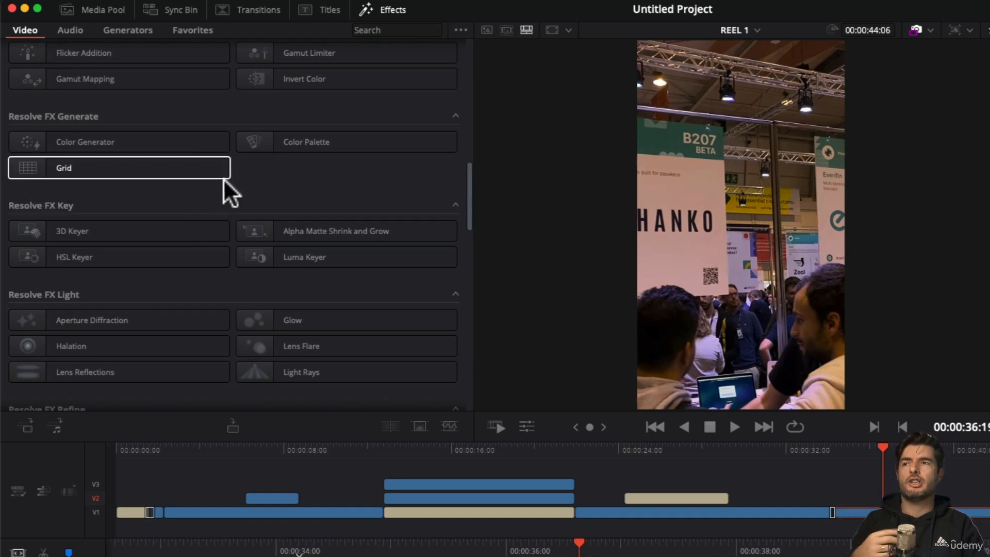
mouse_move(210, 168)
scroll(227, 186, down, 4)
scroll(227, 188, up, 1)
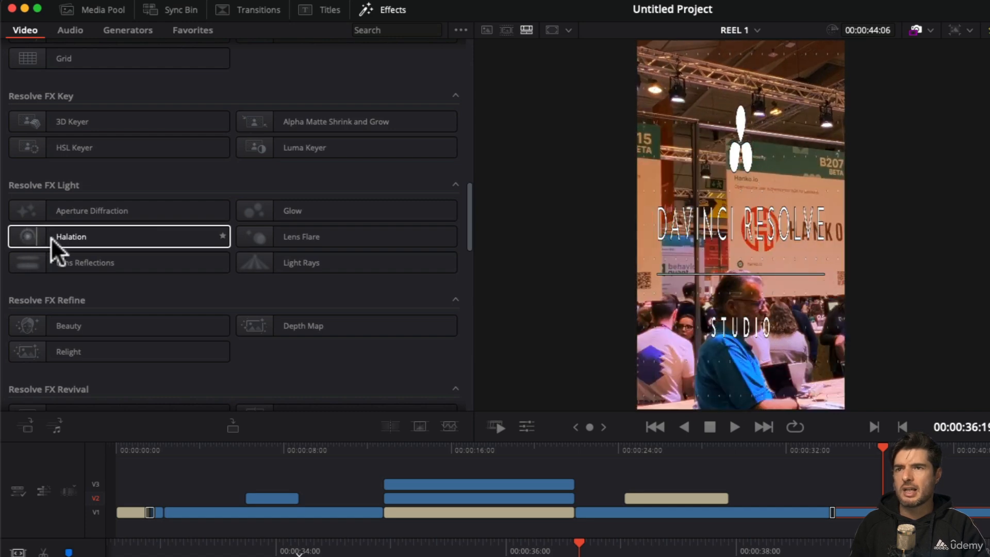
scroll(149, 219, up, 10)
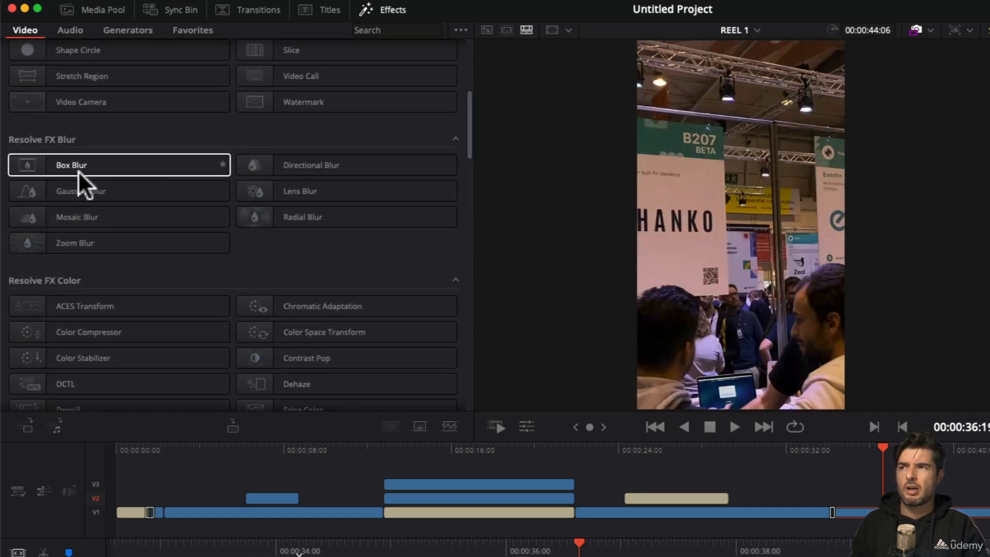
scroll(153, 185, up, 3)
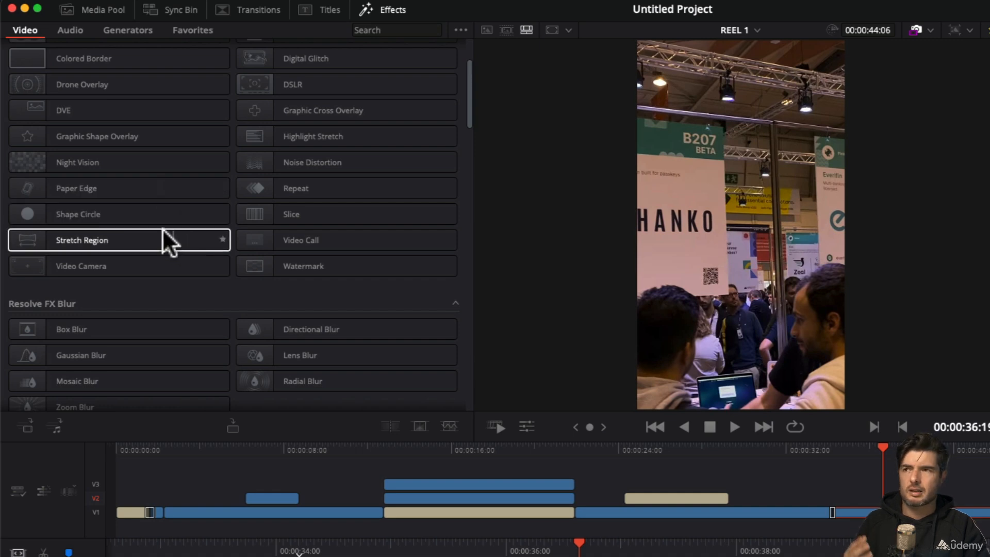
scroll(113, 177, up, 2)
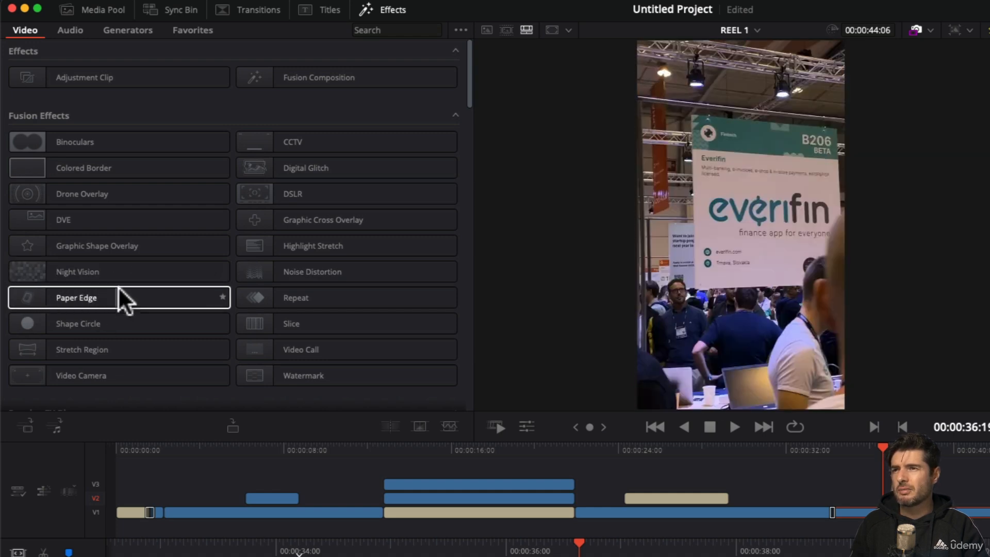
scroll(220, 239, down, 6)
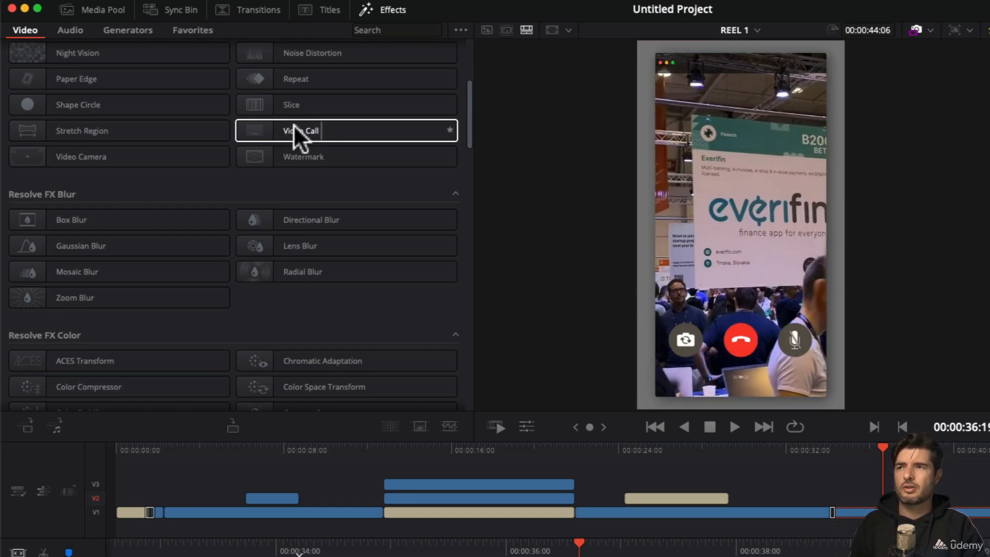
Step: Apply the Video Call effect to the last clip on V1 and view it at 00:00:36:07
click(301, 127)
drag(301, 127, 784, 443)
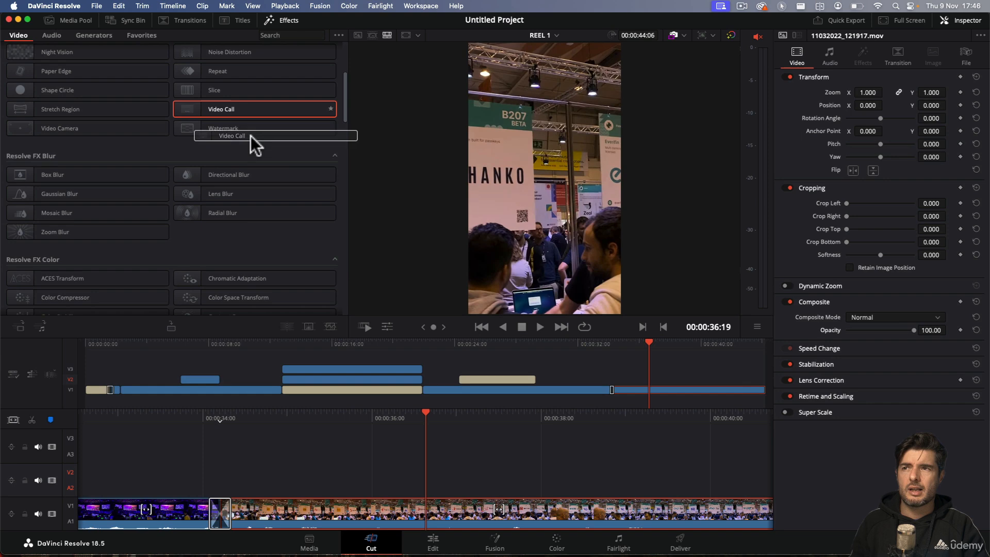
drag(352, 178, 865, 526)
drag(634, 399, 632, 394)
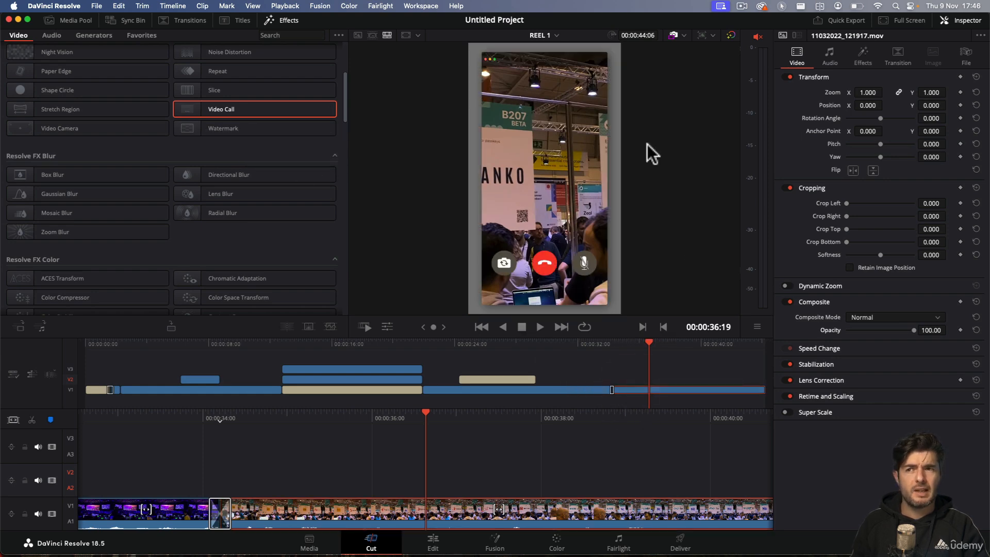
mouse_move(649, 342)
mouse_down()
mouse_move(592, 344)
mouse_move(643, 347)
mouse_up()
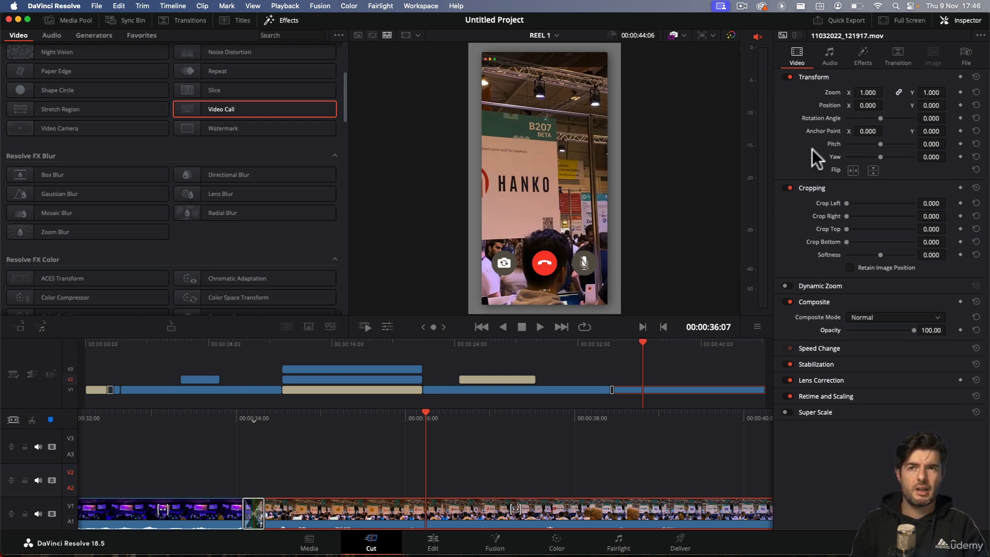
Step: Try the Video Call effect's position and zoom controls on the clip, and undo the changes
click(862, 55)
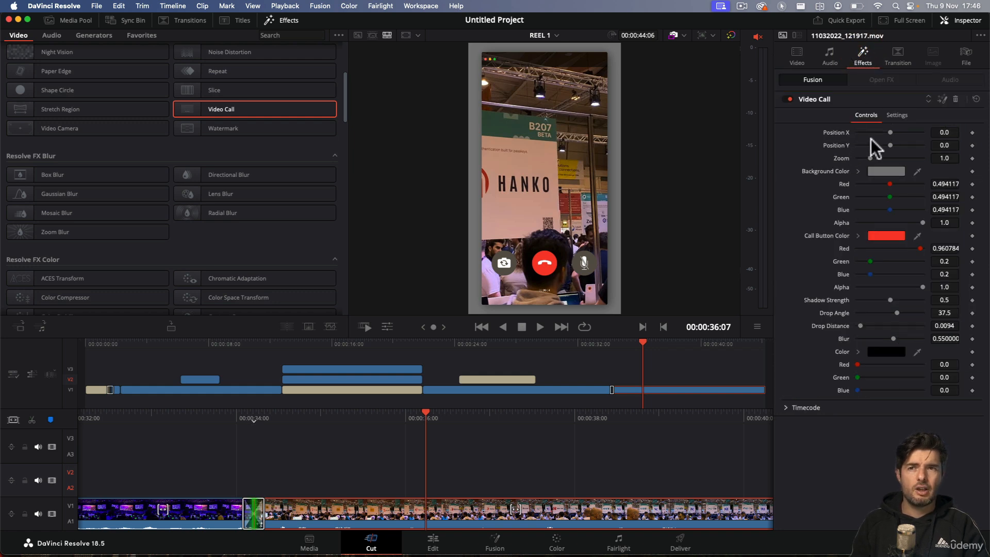
drag(889, 131, 865, 159)
key(super+z)
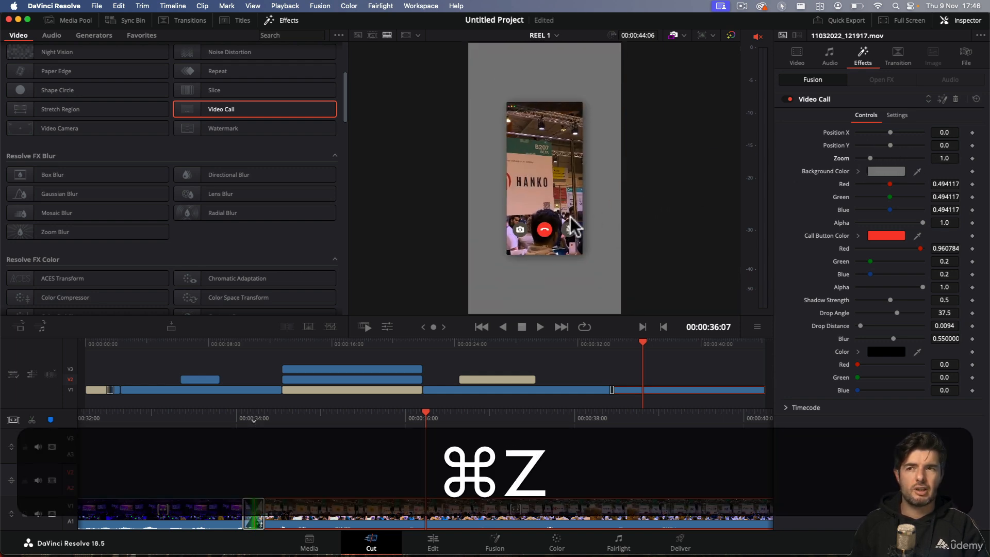
key(super+z)
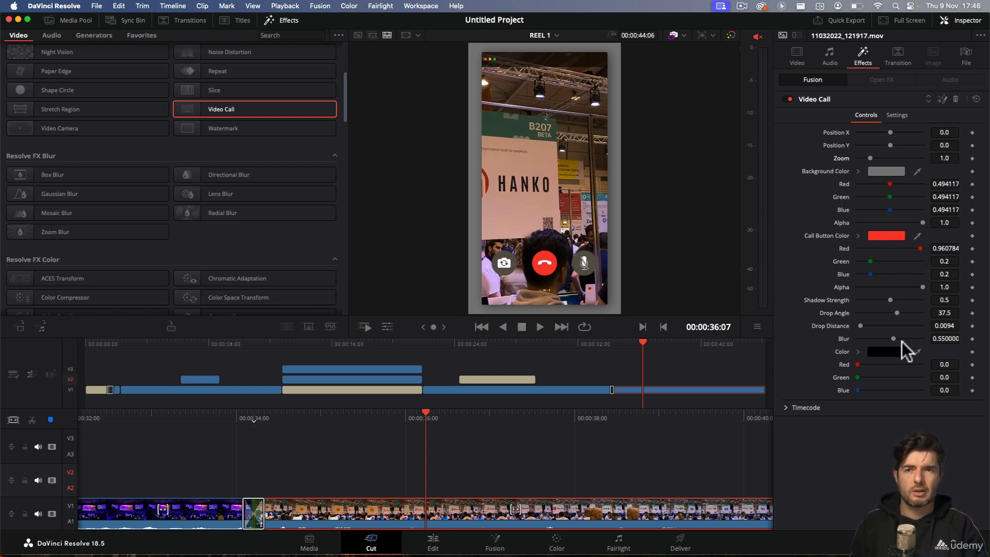
Step: Set the Video Call effect's shadow strength to 0.693 and look through its additional settings
mouse_move(891, 300)
mouse_down()
mouse_move(858, 302)
mouse_move(911, 295)
mouse_move(902, 294)
mouse_up()
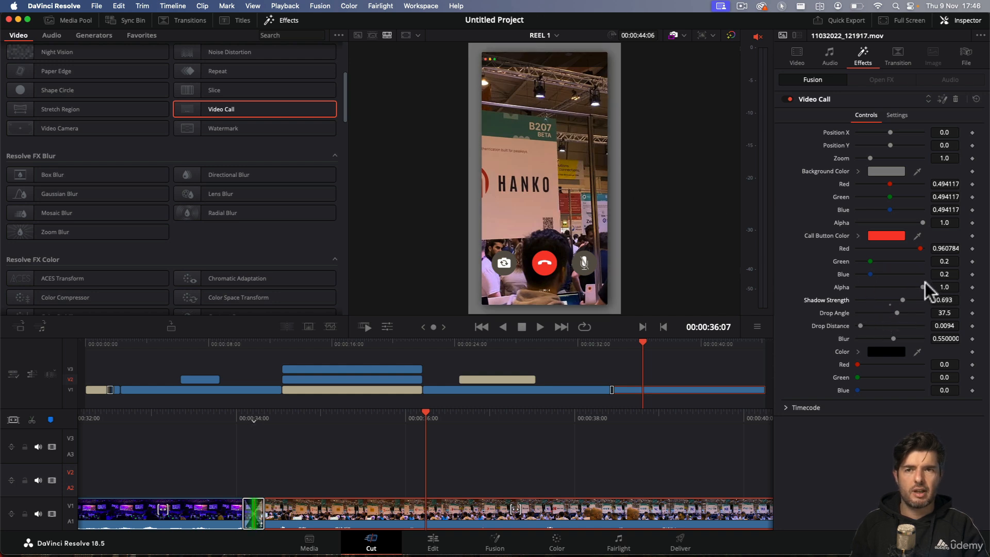
double_click(890, 286)
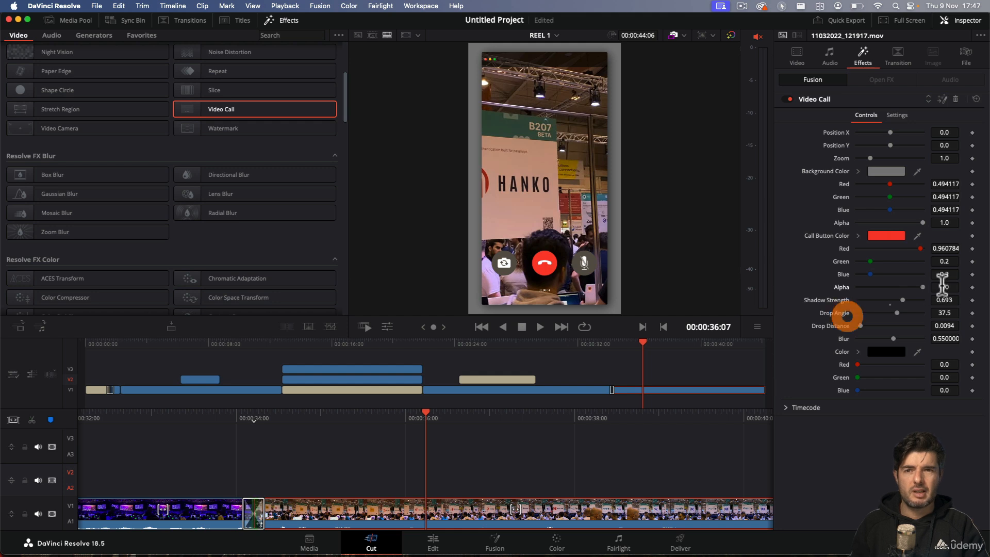
click(907, 116)
click(869, 117)
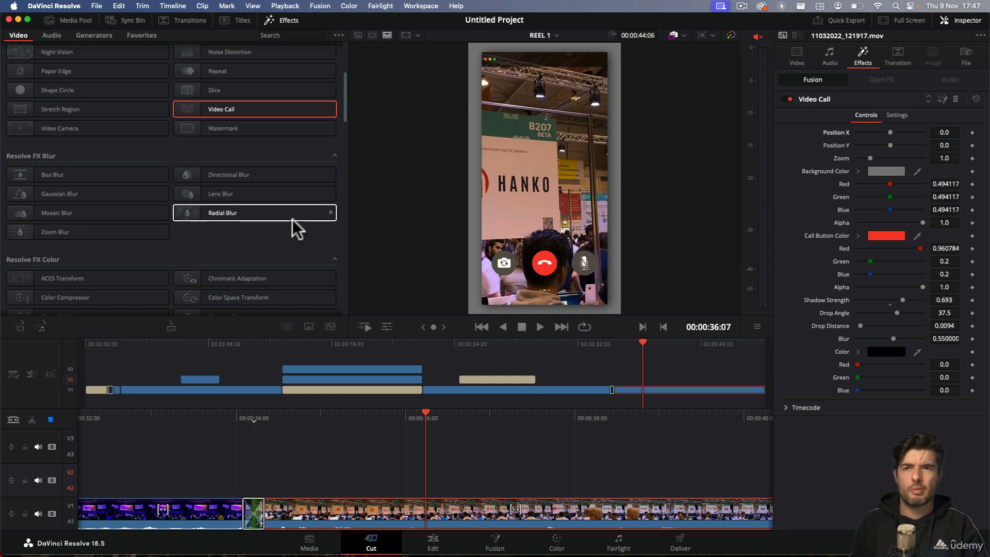
Step: Toggle the Video Call effect off and on to compare, and delete it from the clip
click(811, 98)
click(819, 100)
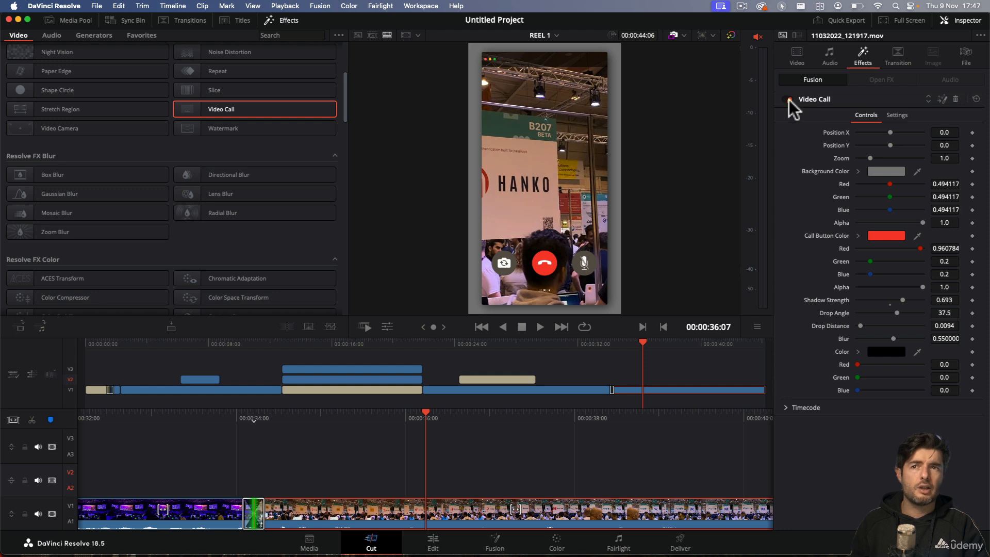
click(789, 99)
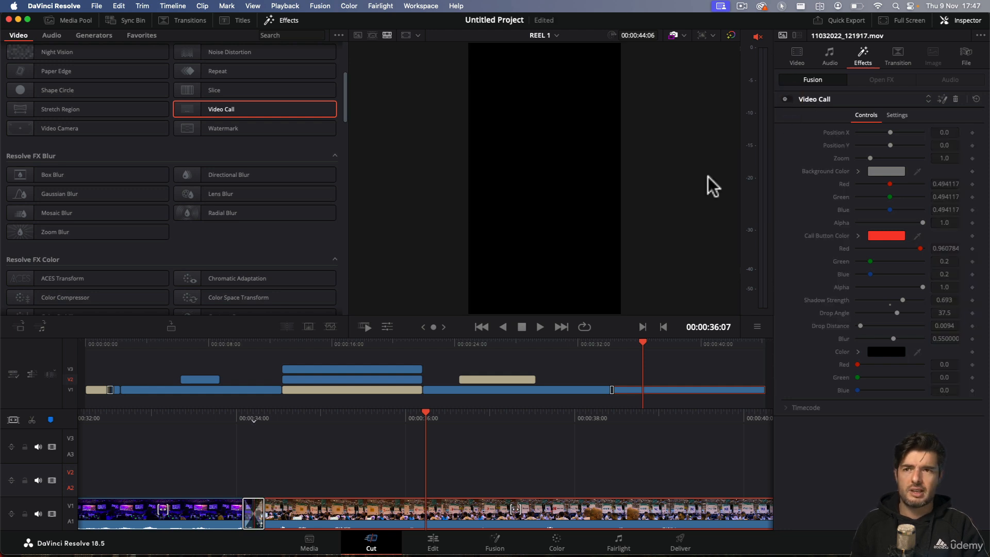
click(789, 99)
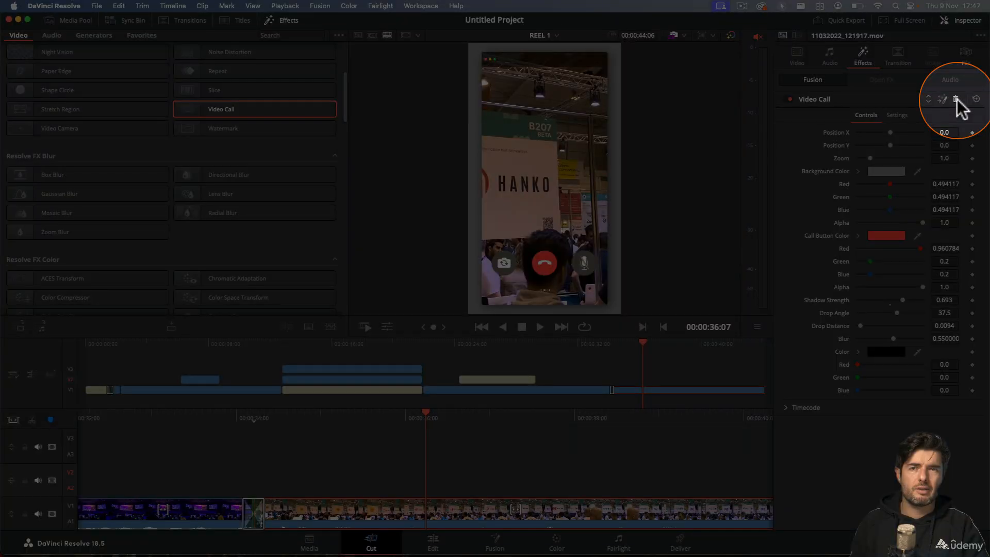
click(956, 99)
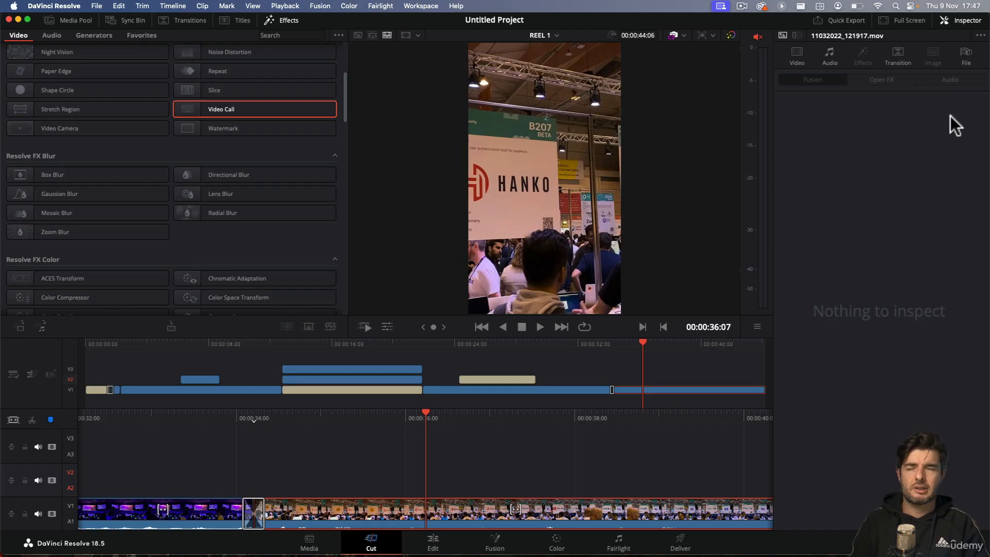
Step: Apply the Sharpen effect from the Resolve FX Sharpen group to the last clip on V1
scroll(193, 196, down, 2)
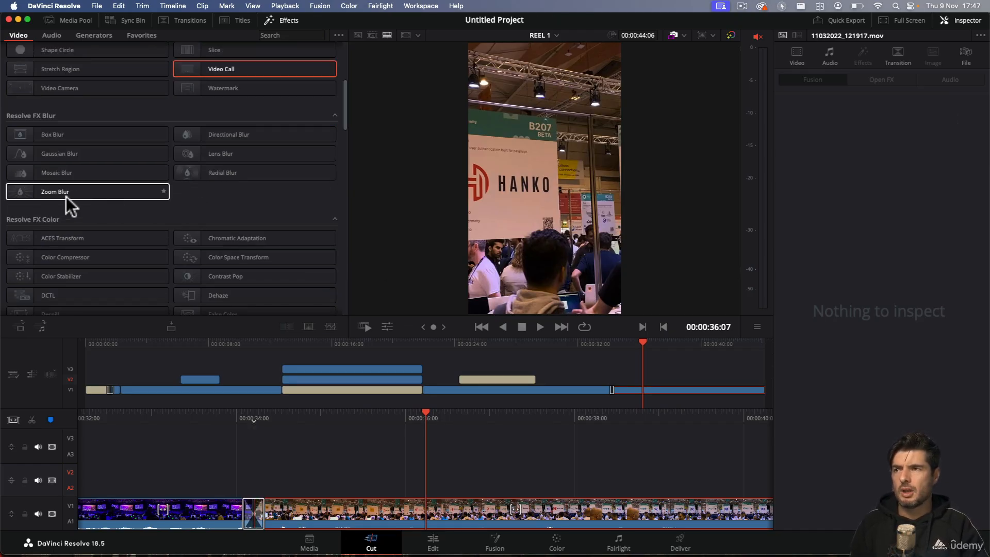
scroll(159, 216, down, 8)
scroll(158, 212, down, 5)
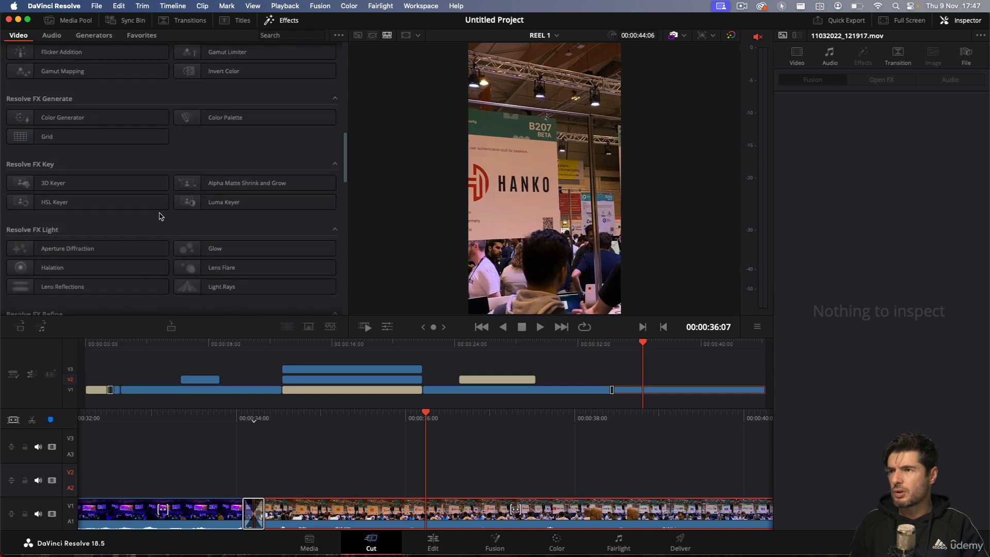
scroll(165, 218, down, 3)
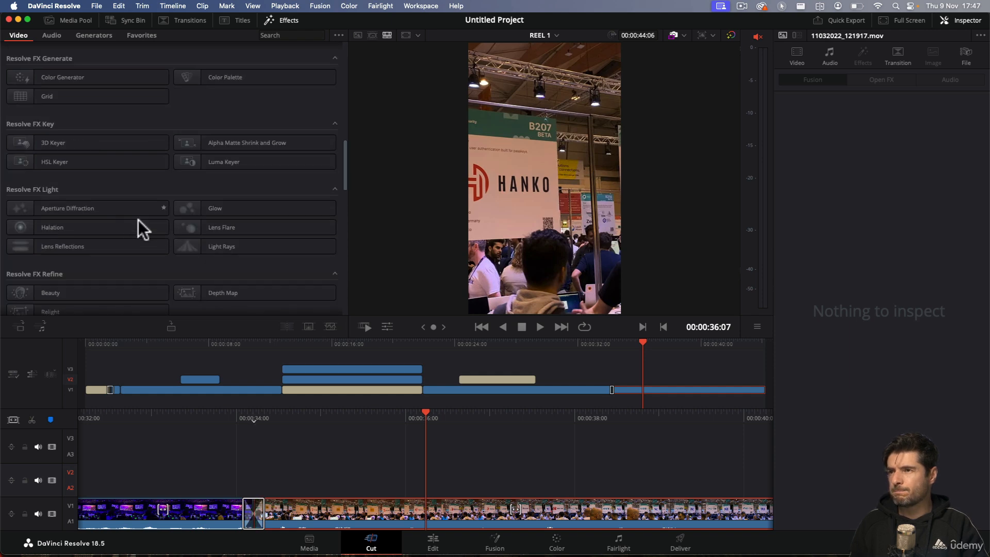
scroll(138, 224, down, 4)
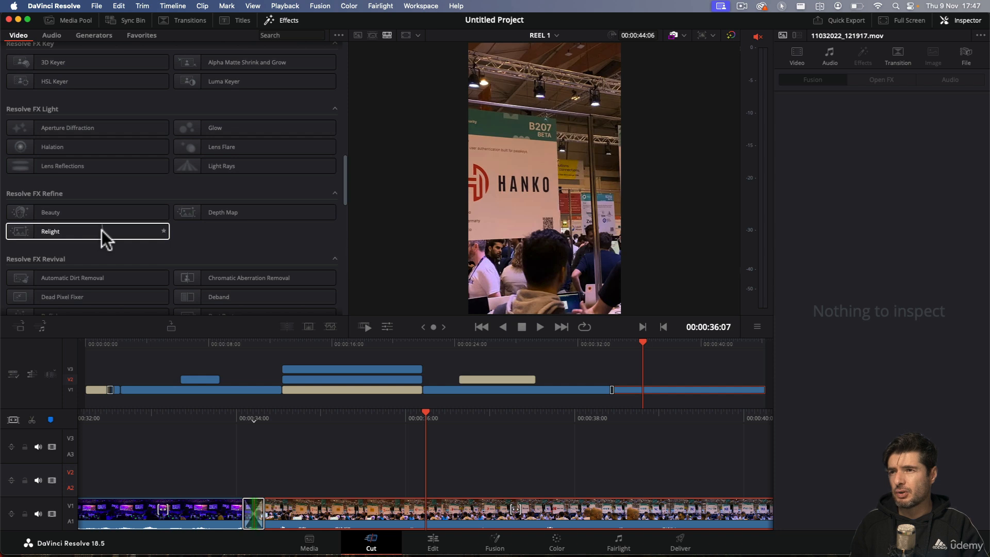
scroll(196, 229, down, 4)
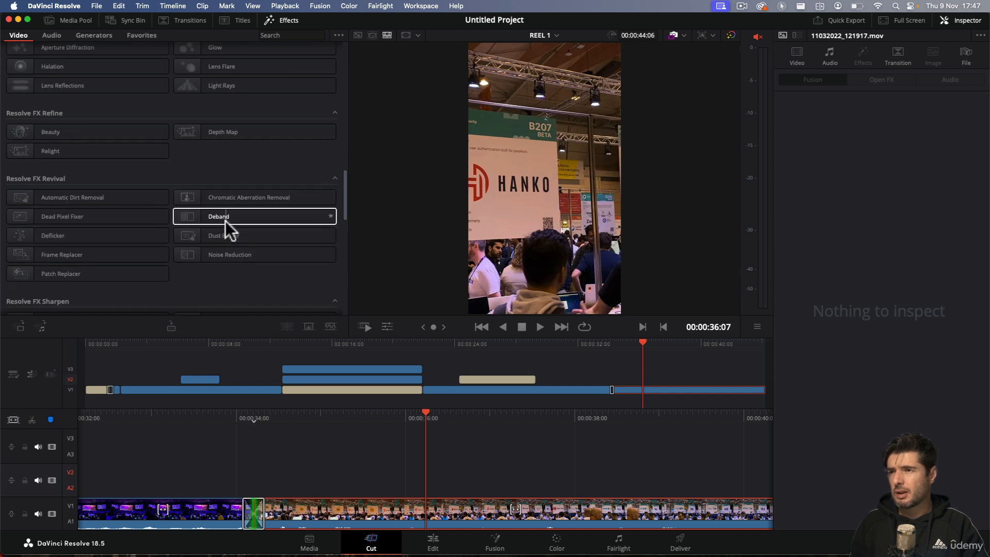
scroll(95, 242, down, 2)
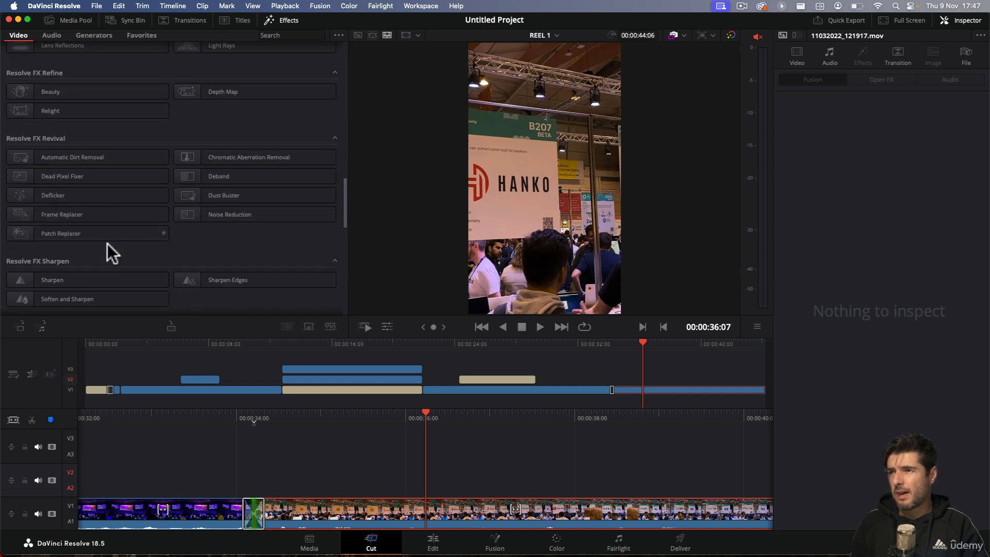
scroll(108, 243, down, 4)
scroll(107, 244, up, 2)
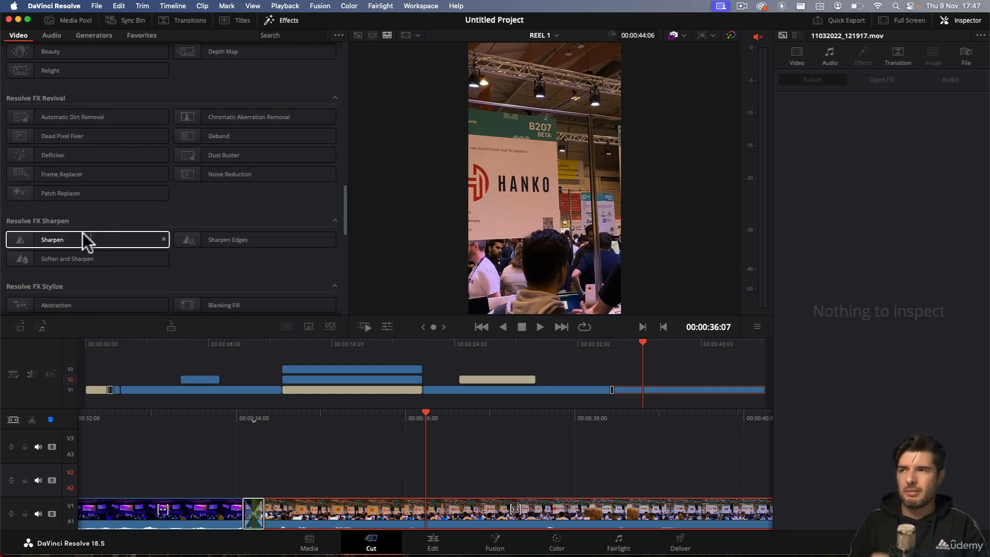
drag(40, 243, 646, 390)
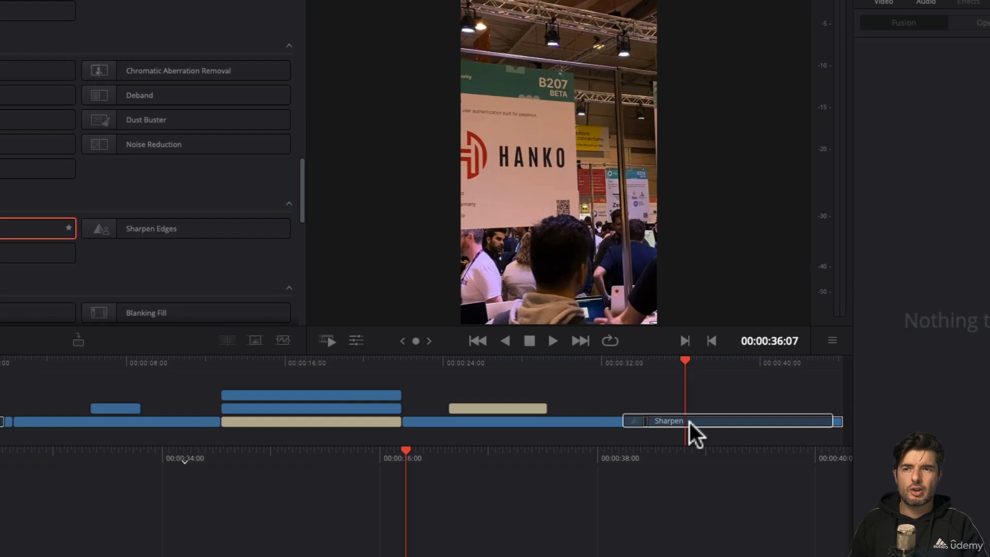
drag(689, 422, 690, 423)
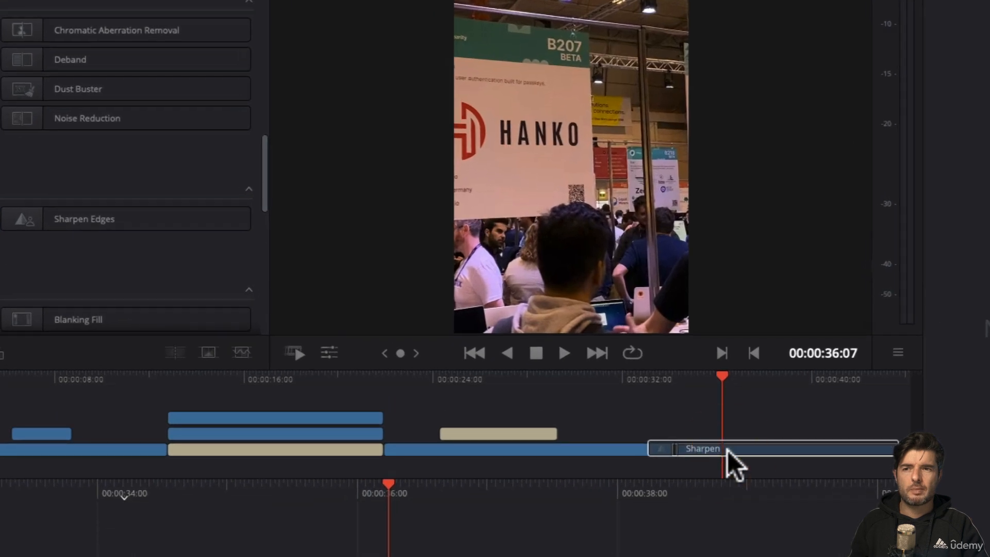
drag(728, 450, 728, 451)
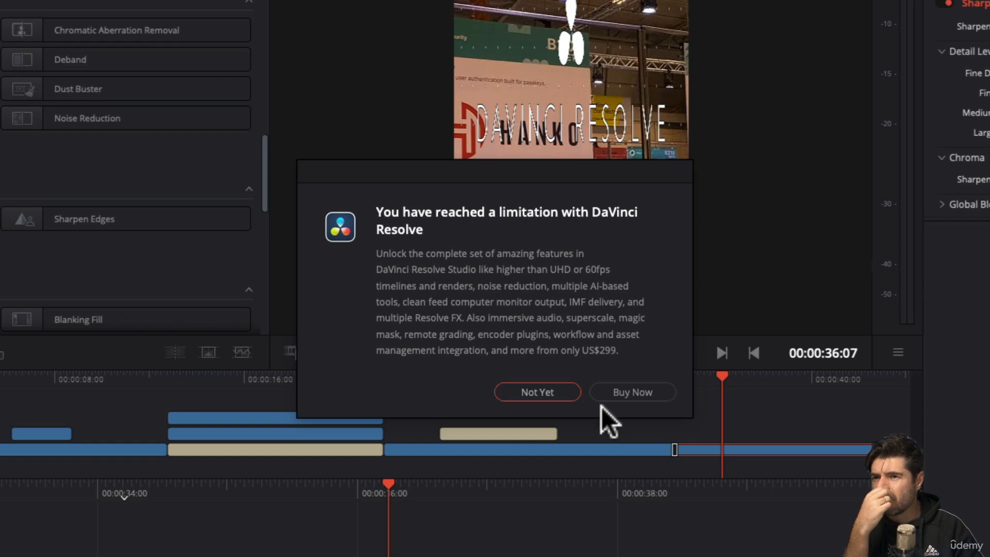
Step: Decline the DaVinci Resolve Studio upgrade offer and delete the Sharpen effect from the last clip
click(547, 393)
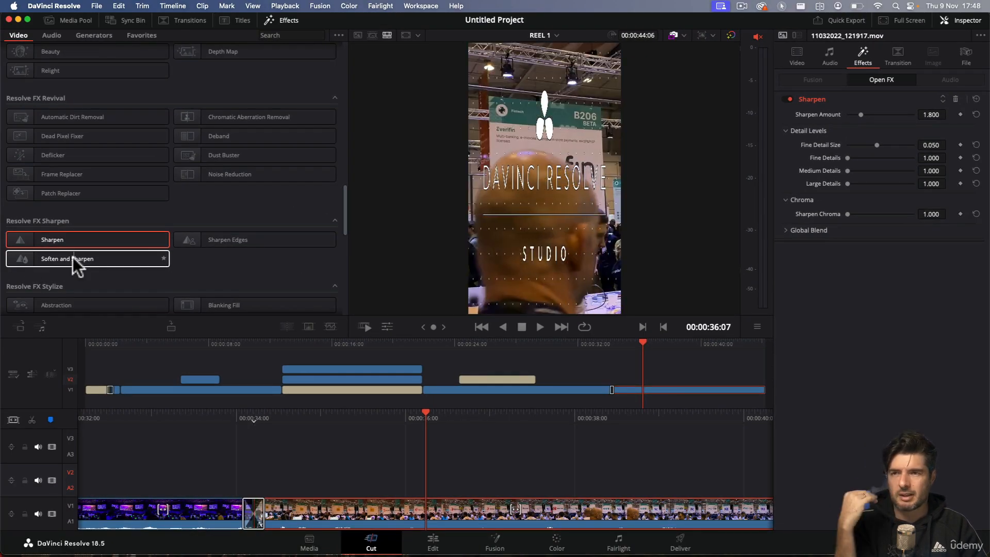
click(73, 258)
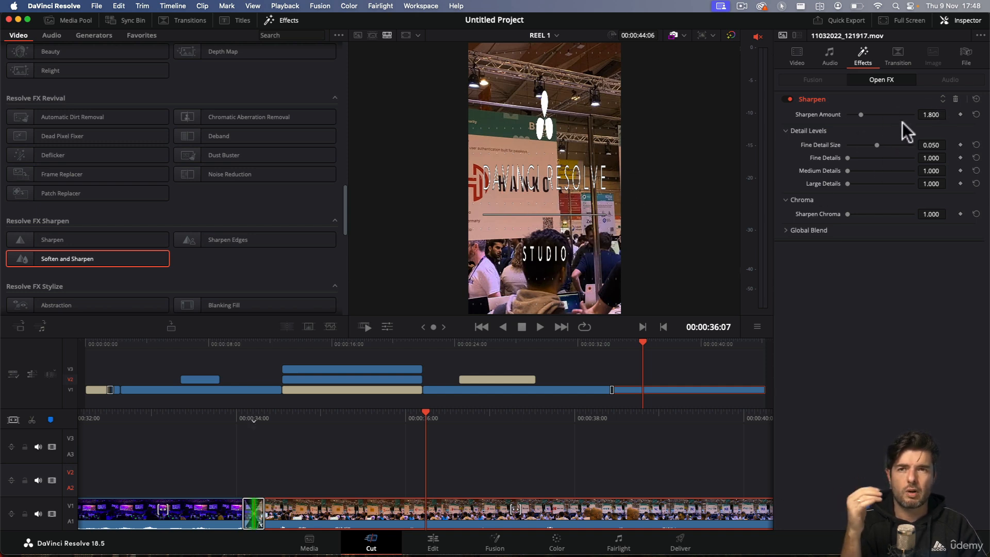
click(955, 99)
Step: Apply the Mirrors effect from the Resolve FX Stylize group to the last clip on V1
scroll(165, 227, down, 5)
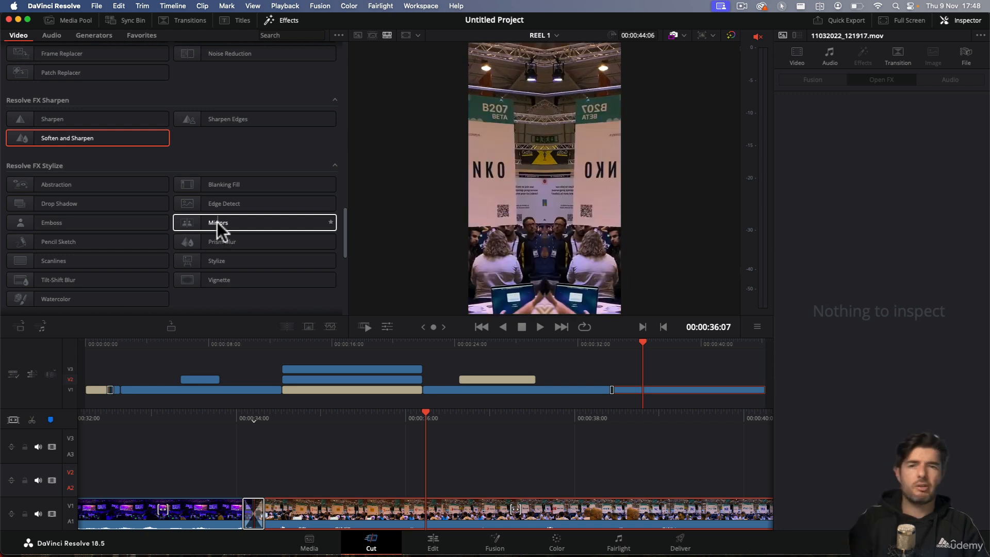
drag(218, 226, 636, 391)
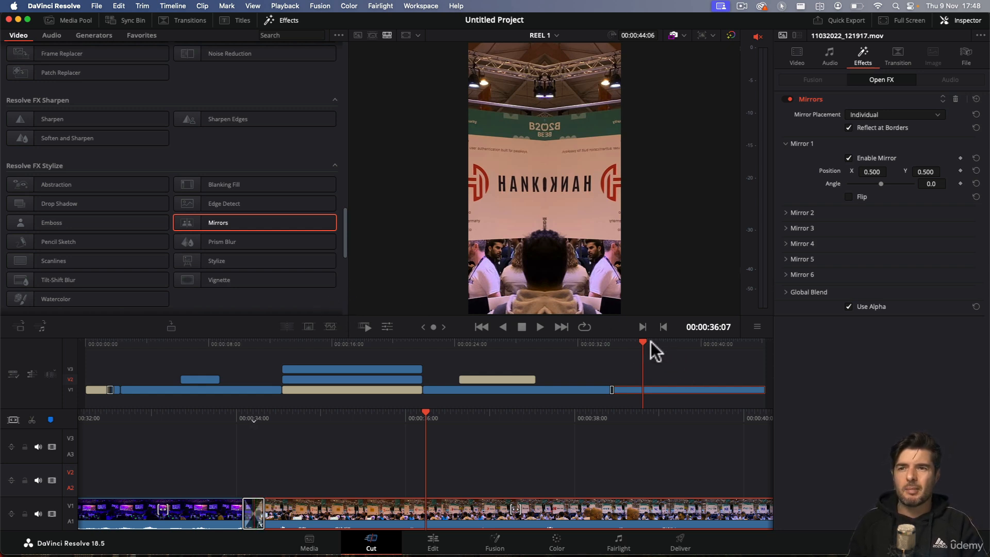
mouse_move(643, 345)
mouse_down()
mouse_move(657, 345)
mouse_move(614, 344)
mouse_move(641, 345)
mouse_up()
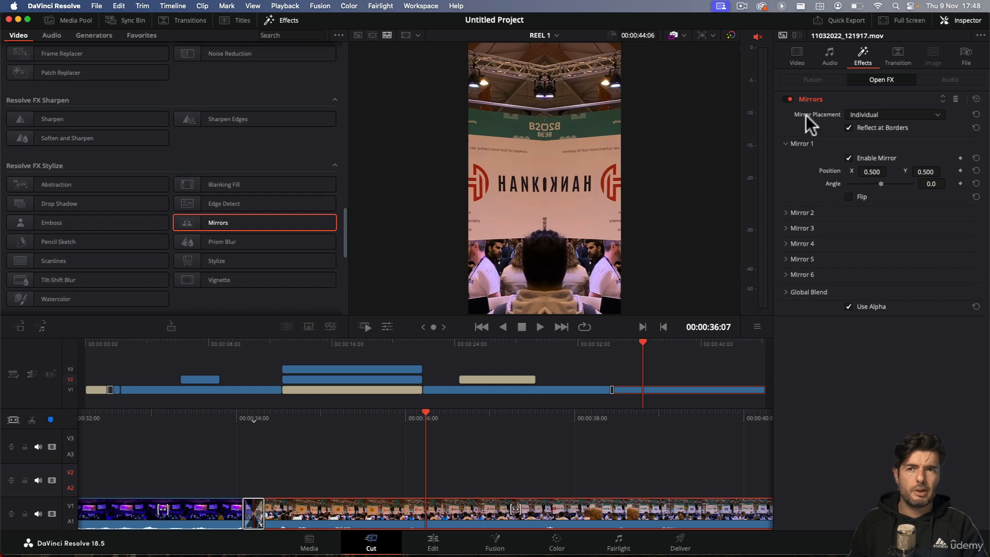
Step: Try different angle and X position values for Mirror 1 in the Mirrors effect, and undo the changes
mouse_move(879, 185)
mouse_down()
mouse_move(834, 191)
mouse_move(888, 187)
mouse_move(929, 201)
mouse_move(840, 200)
mouse_move(896, 174)
mouse_move(928, 175)
mouse_move(876, 174)
mouse_up()
key(super+z)
drag(872, 171, 948, 172)
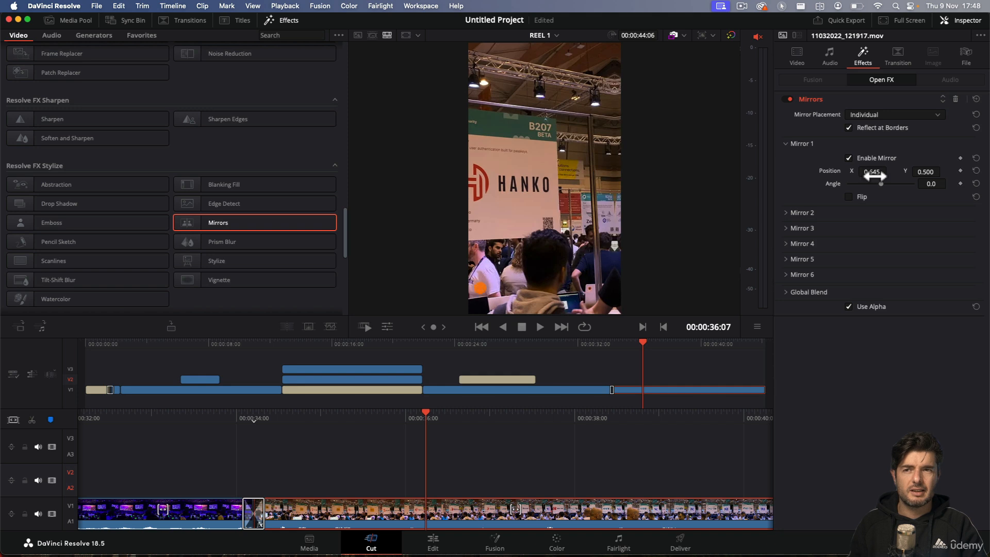
key(super+z)
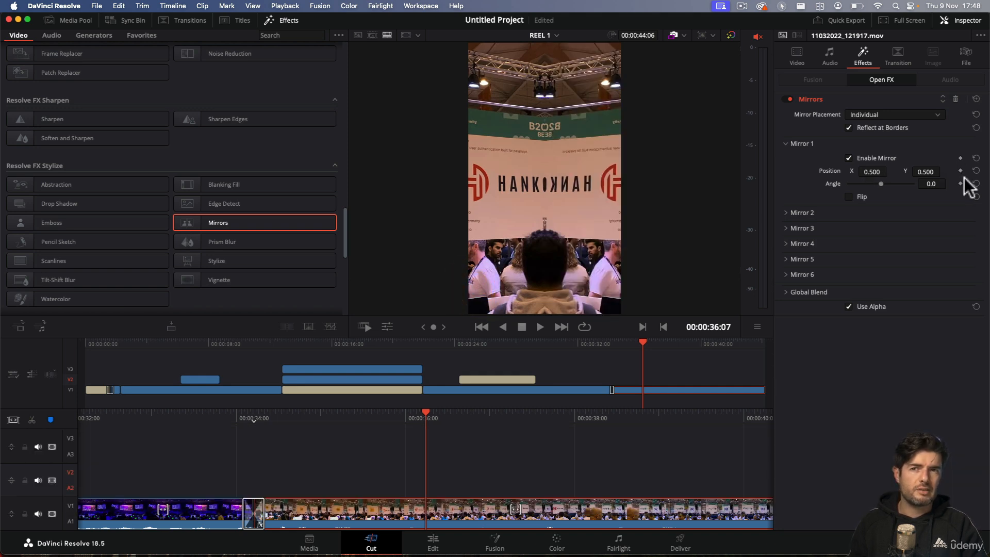